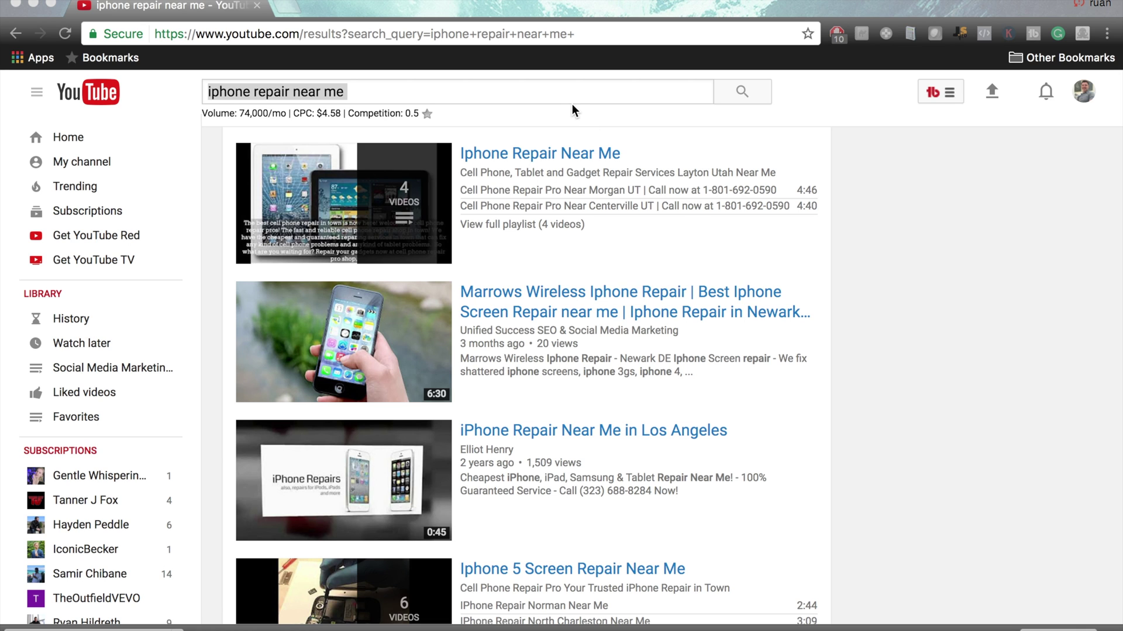
# Search YouTube for 'apple' instead of iphone repair near me and select the query text.
pyautogui.click(555, 95)
pyautogui.write('ap')
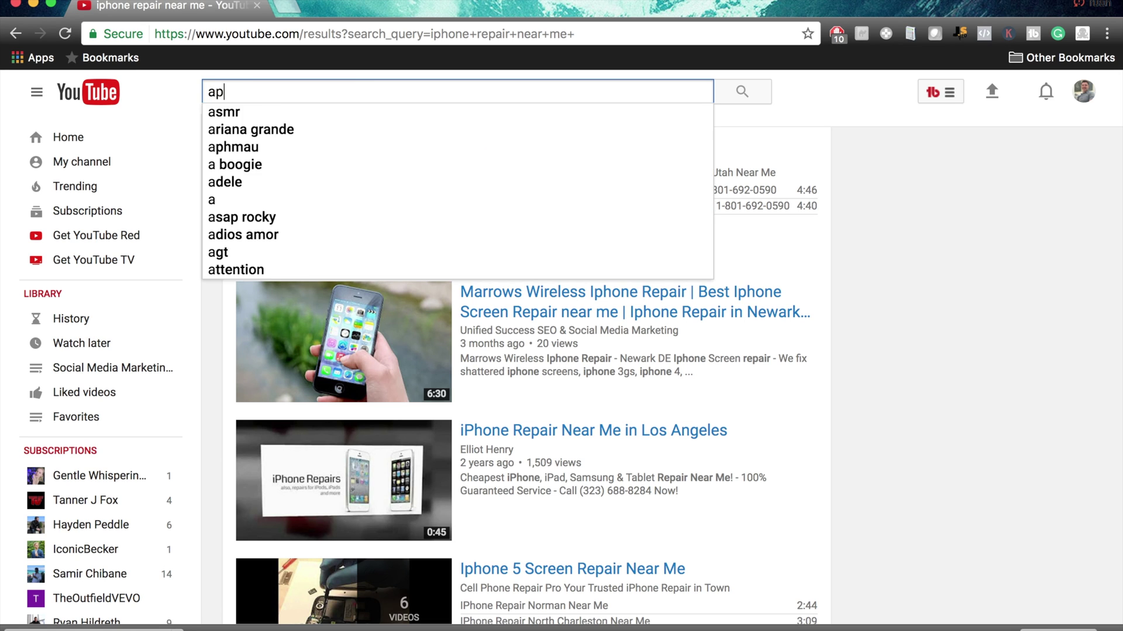
pyautogui.write('ple')
pyautogui.press('Return')
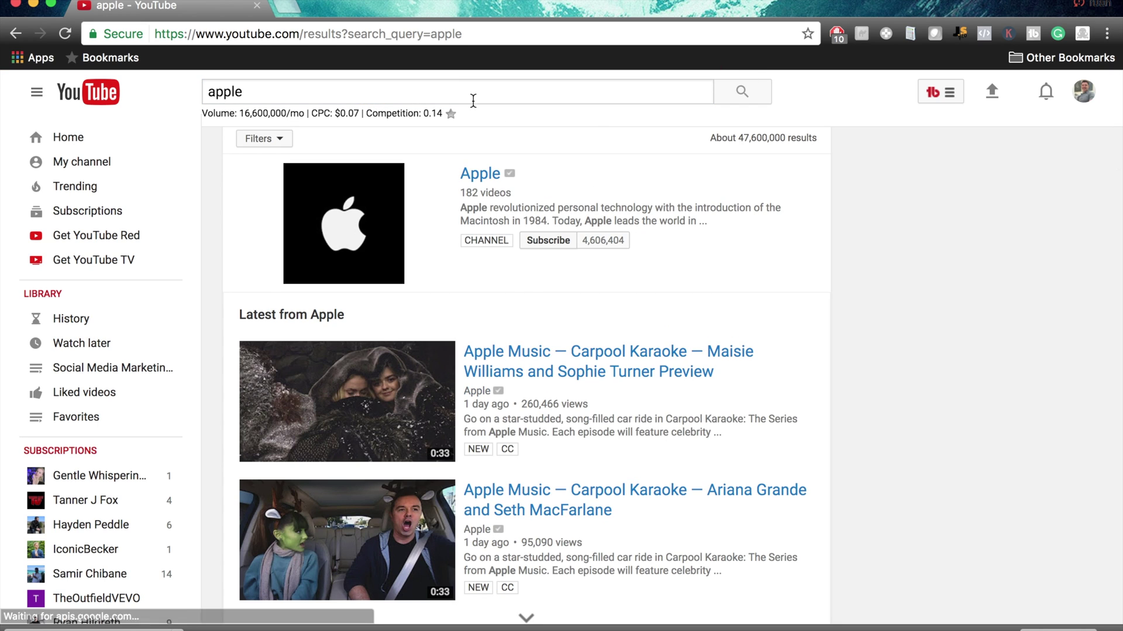
pyautogui.doubleClick(454, 91)
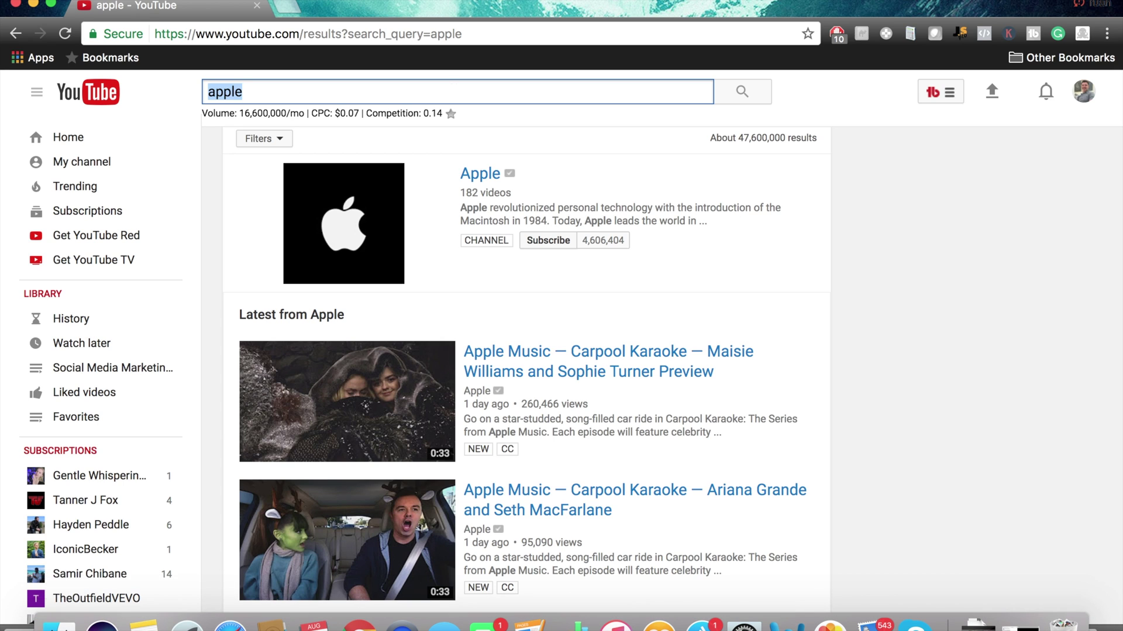
# Rename the iDoctor Kiosk commercial video to 'iphone repair in Waterbury' in Finder.
pyautogui.click(59, 625)
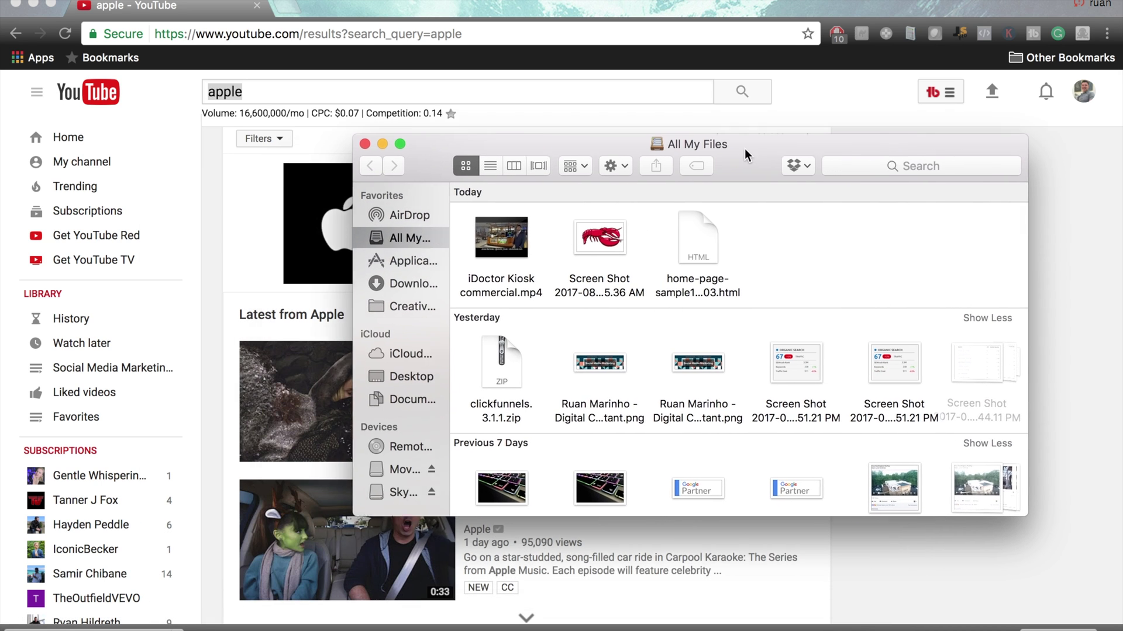
pyautogui.moveTo(576, 208); pyautogui.dragTo(759, 141)
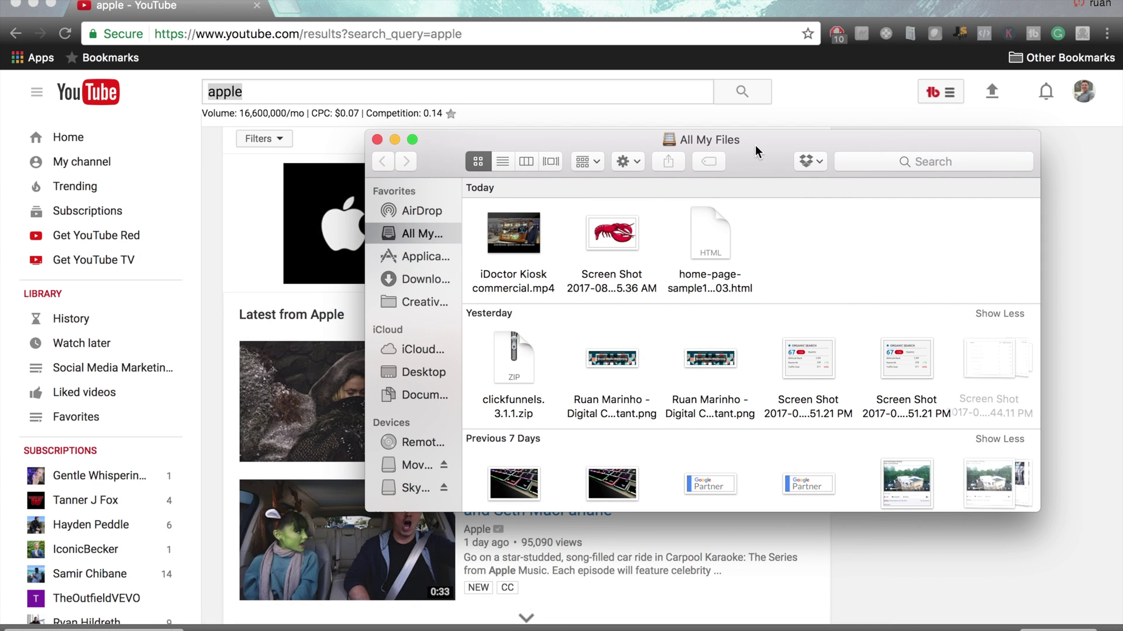
pyautogui.rightClick(512, 259)
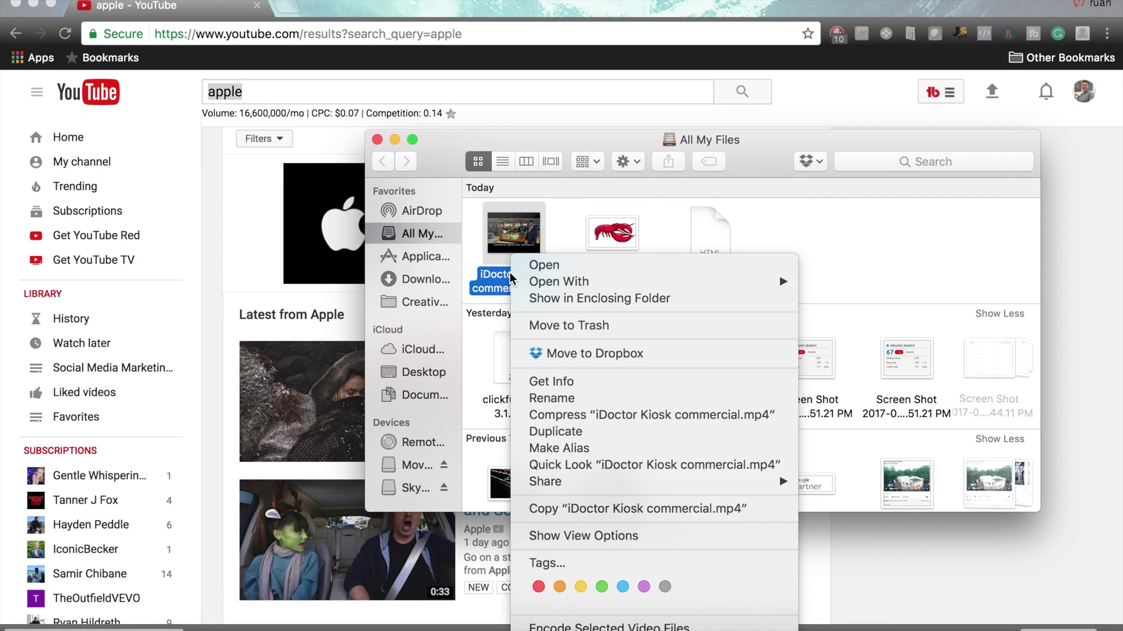
pyautogui.click(573, 397)
pyautogui.write('ip')
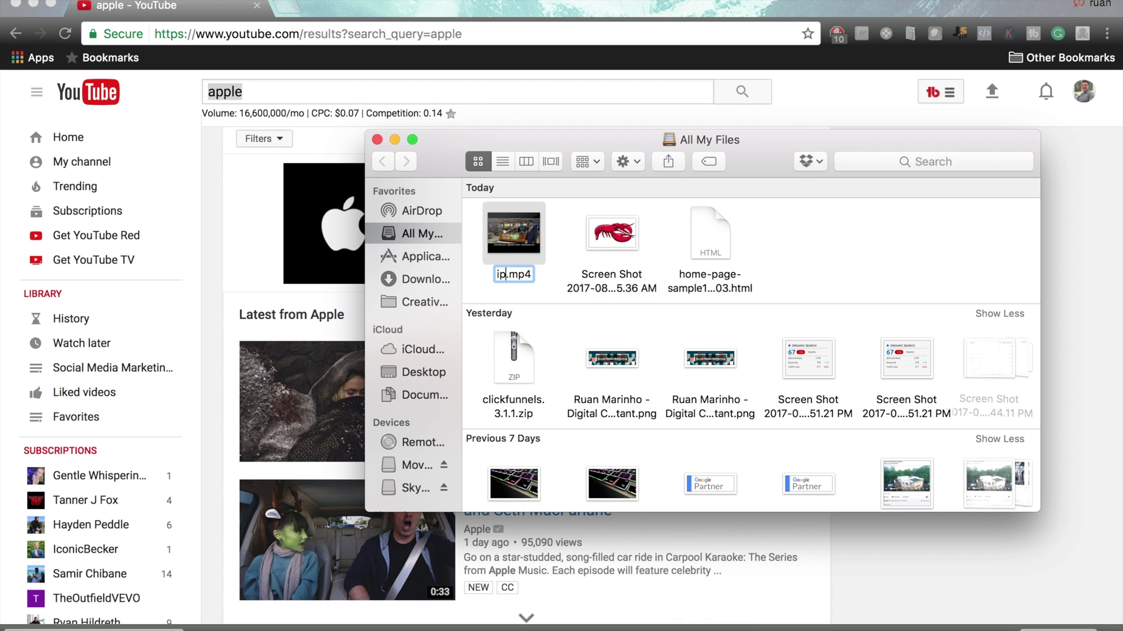
pyautogui.write('ad')
pyautogui.press('BackSpace')
pyautogui.press('BackSpace')
pyautogui.write('hone re')
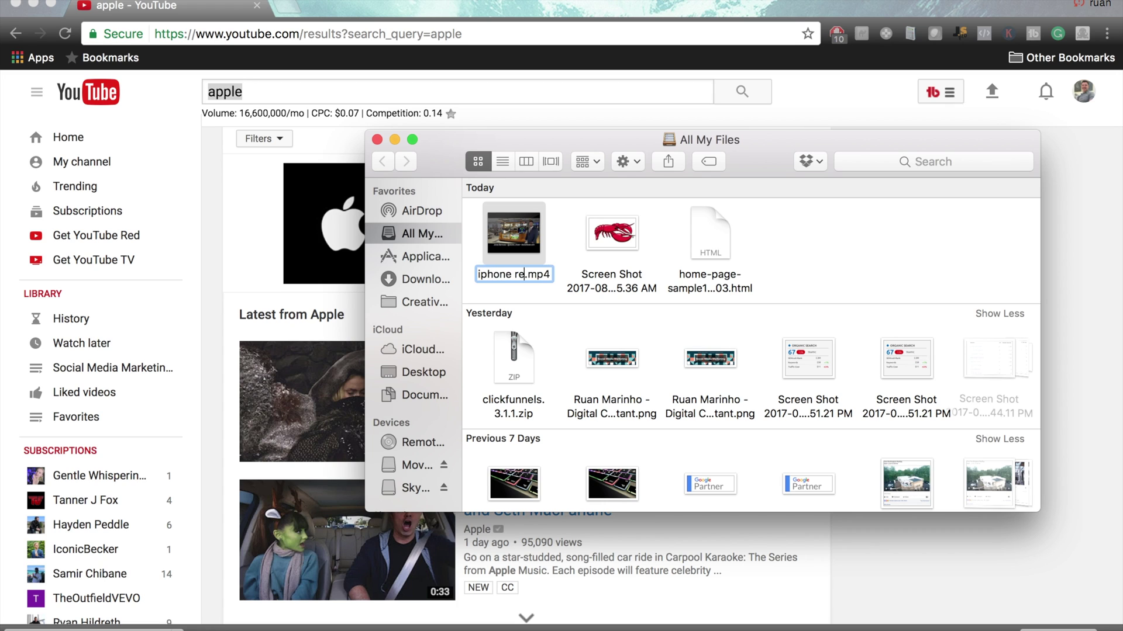
pyautogui.write('pair in Wa')
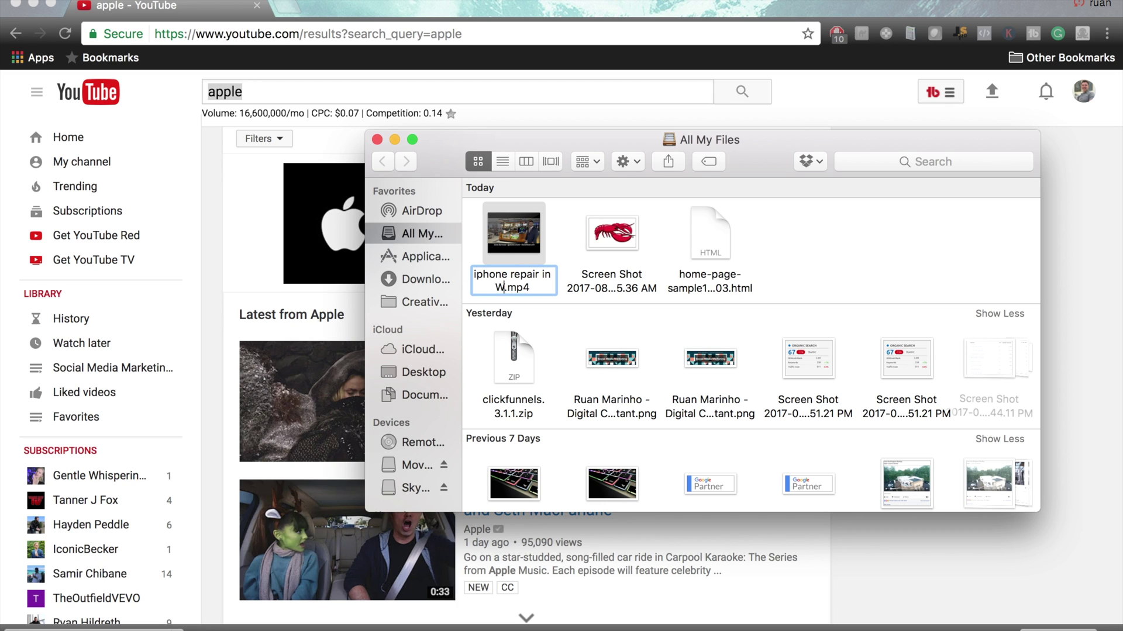
pyautogui.write('terbury')
pyautogui.click(562, 247)
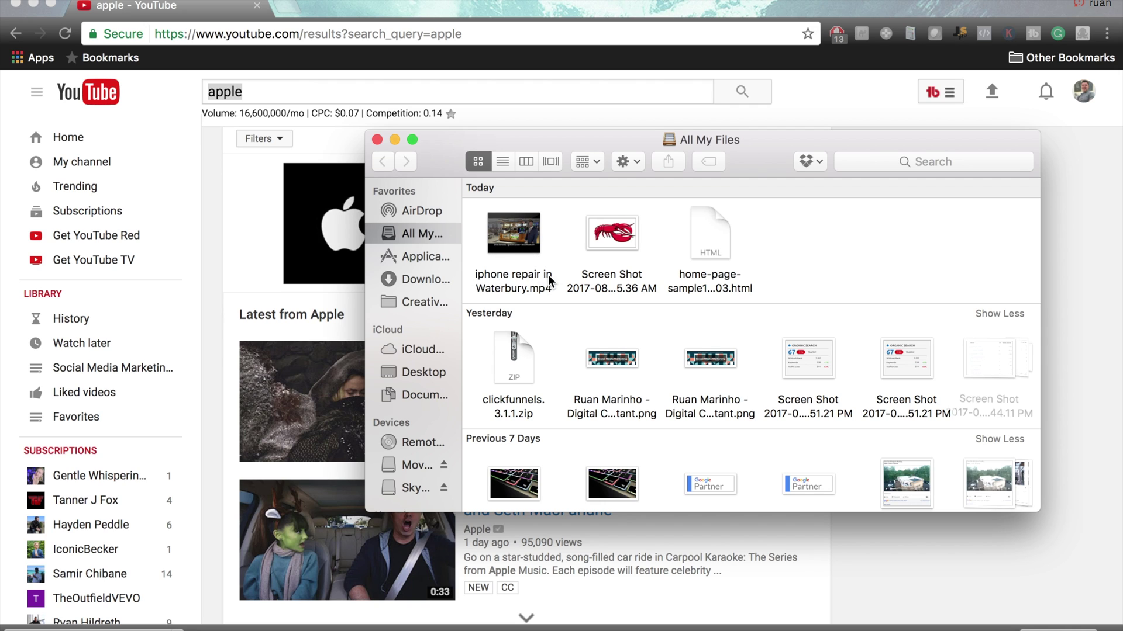
# In the video's Get Info, add the tag 'iphone repair in waterbury'.
pyautogui.rightClick(533, 254)
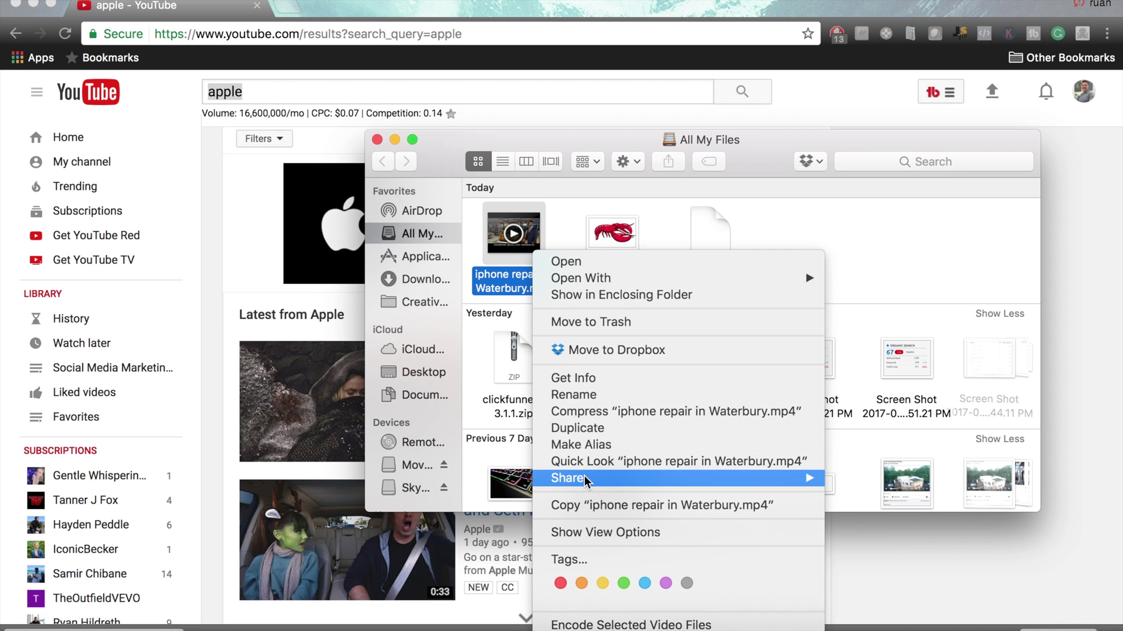
pyautogui.click(593, 376)
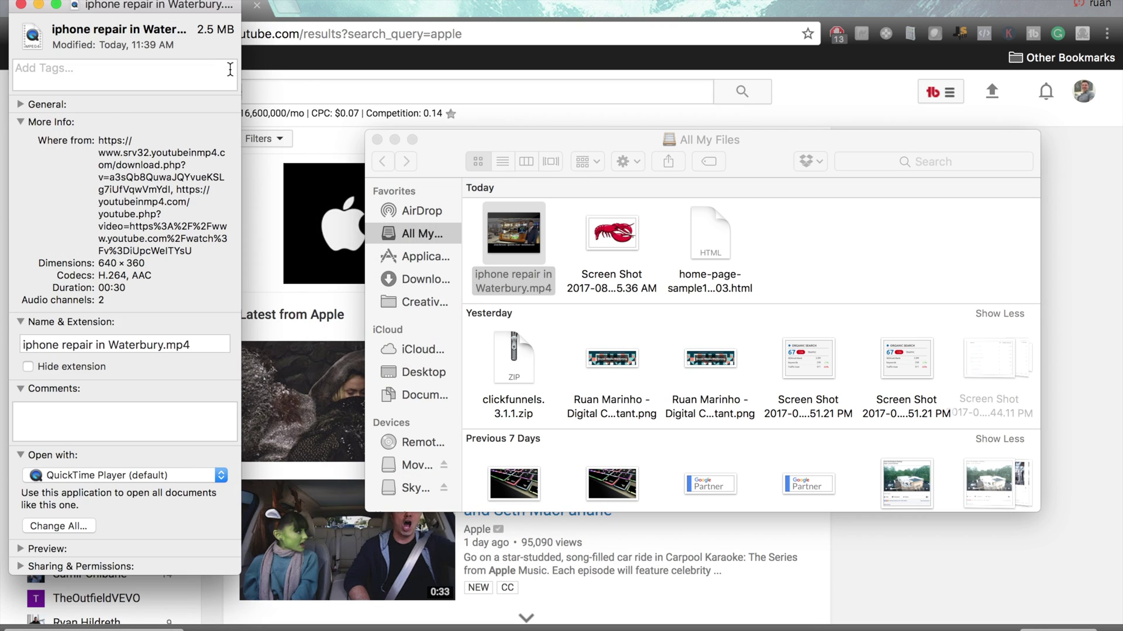
pyautogui.click(109, 69)
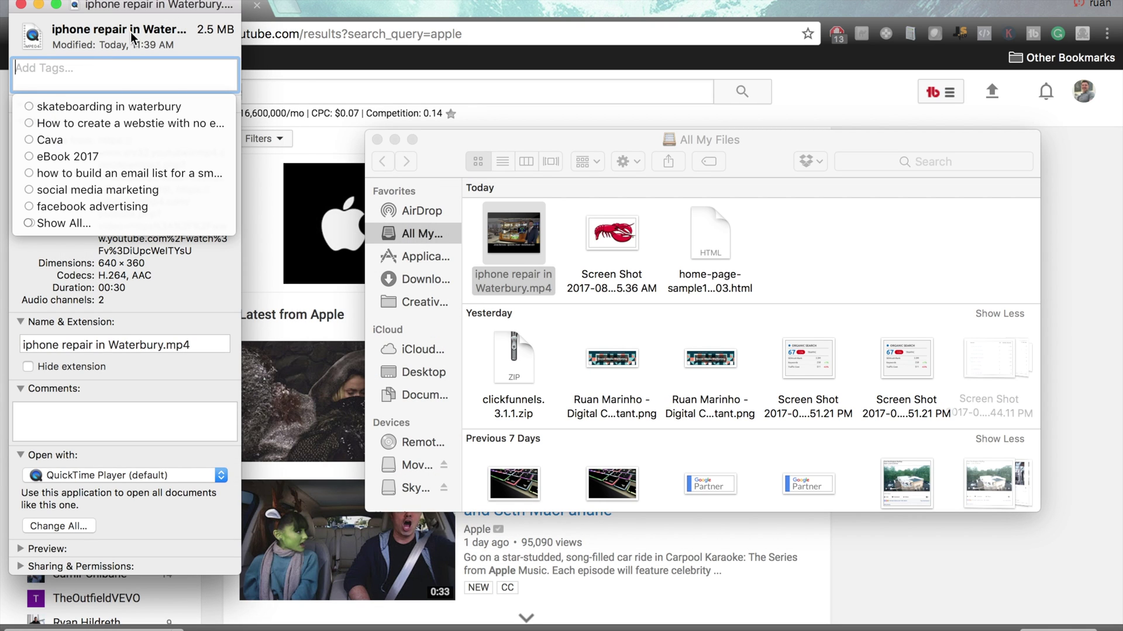
pyautogui.write('iphone re')
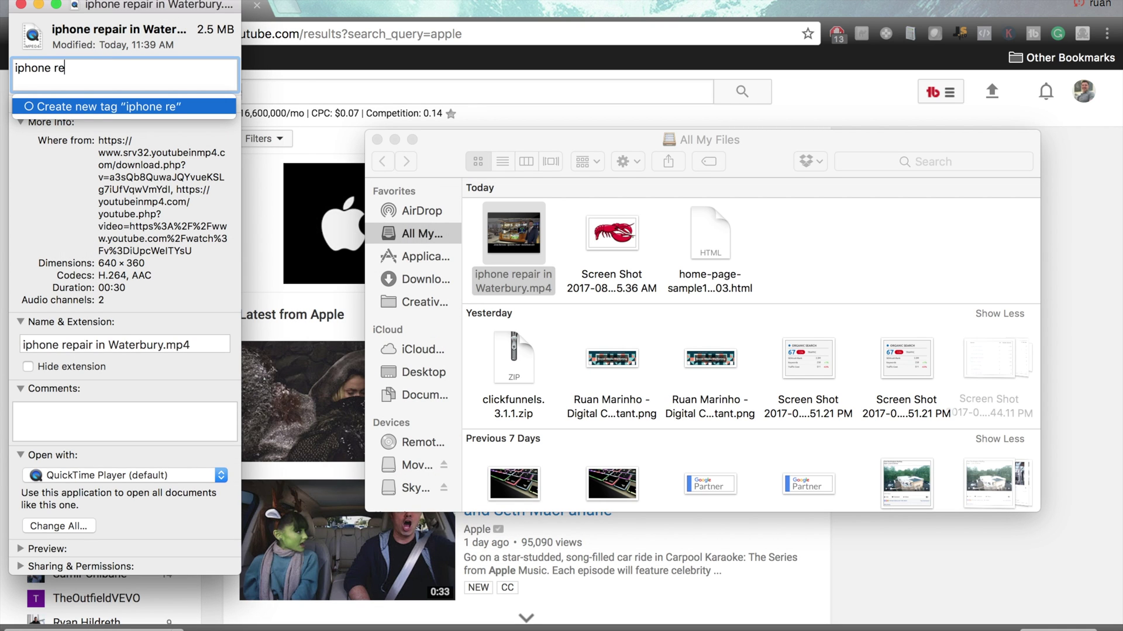
pyautogui.write('pair in wate')
pyautogui.write('rbury')
pyautogui.click(72, 106)
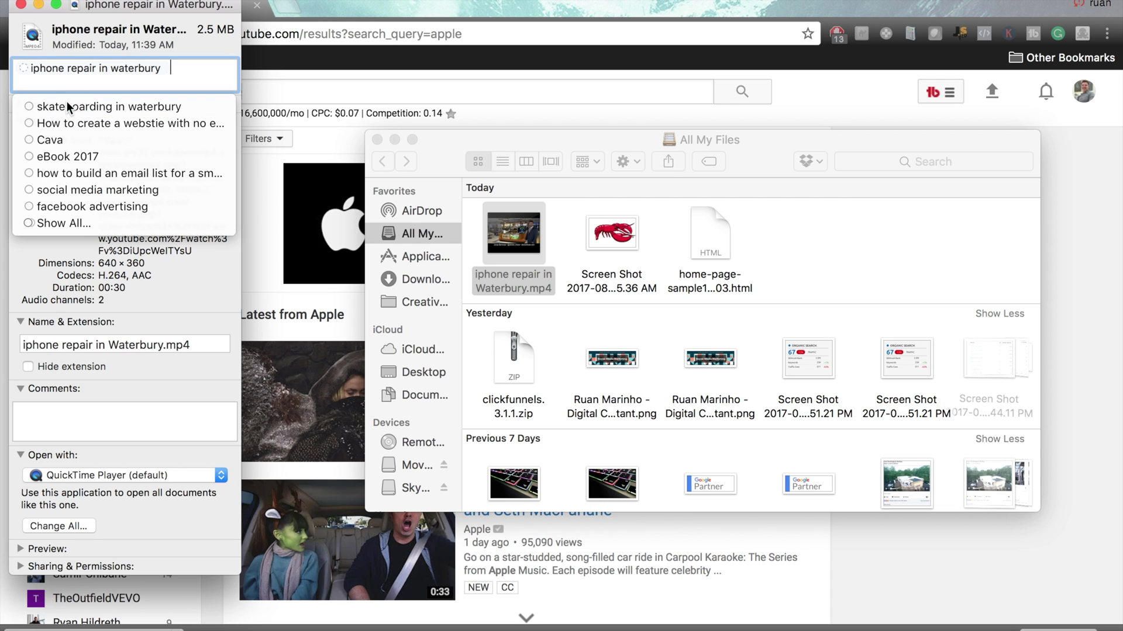
pyautogui.click(166, 283)
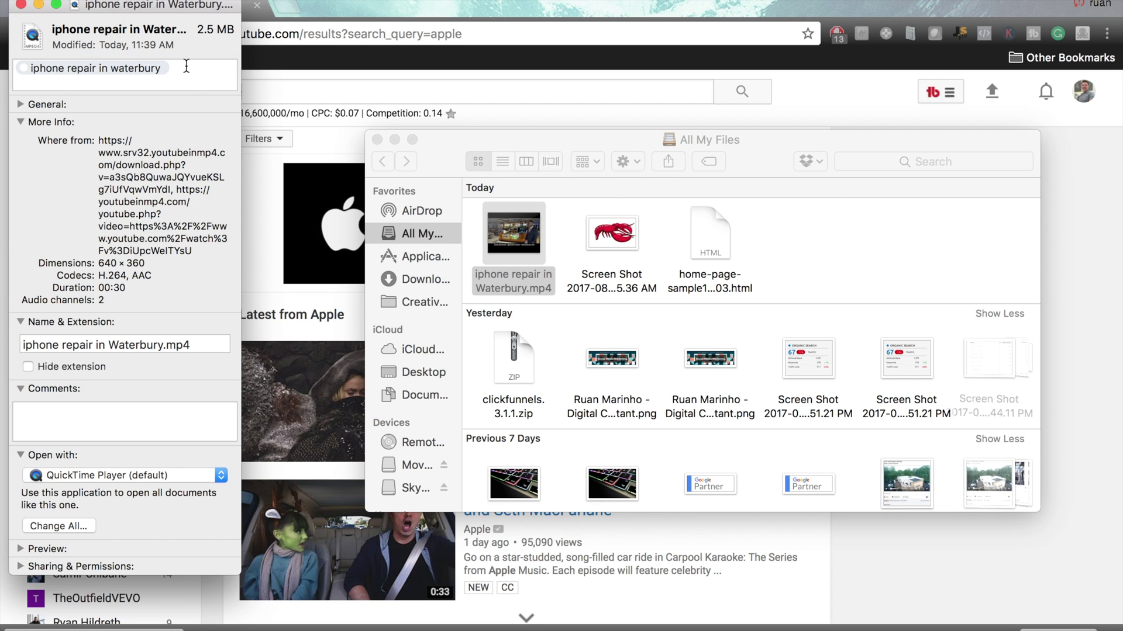
# Add the same phrase as the file's comment, preview the video, and close Get Info.
pyautogui.click(79, 414)
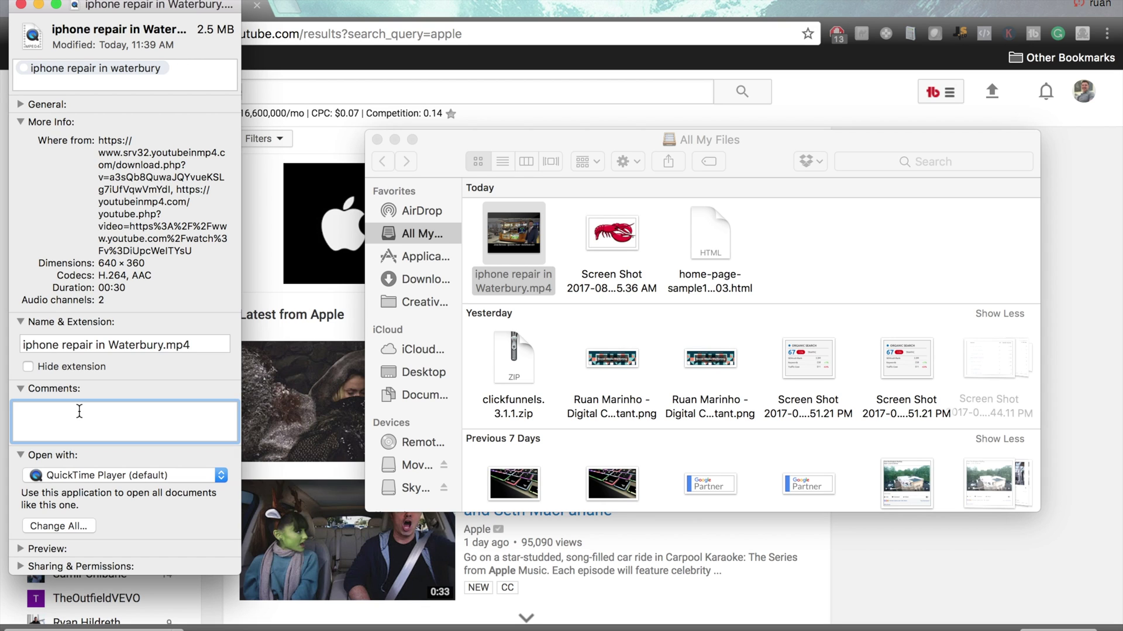
pyautogui.write('io')
pyautogui.write('phon')
pyautogui.write('e repair in')
pyautogui.write('wate')
pyautogui.write('rbury')
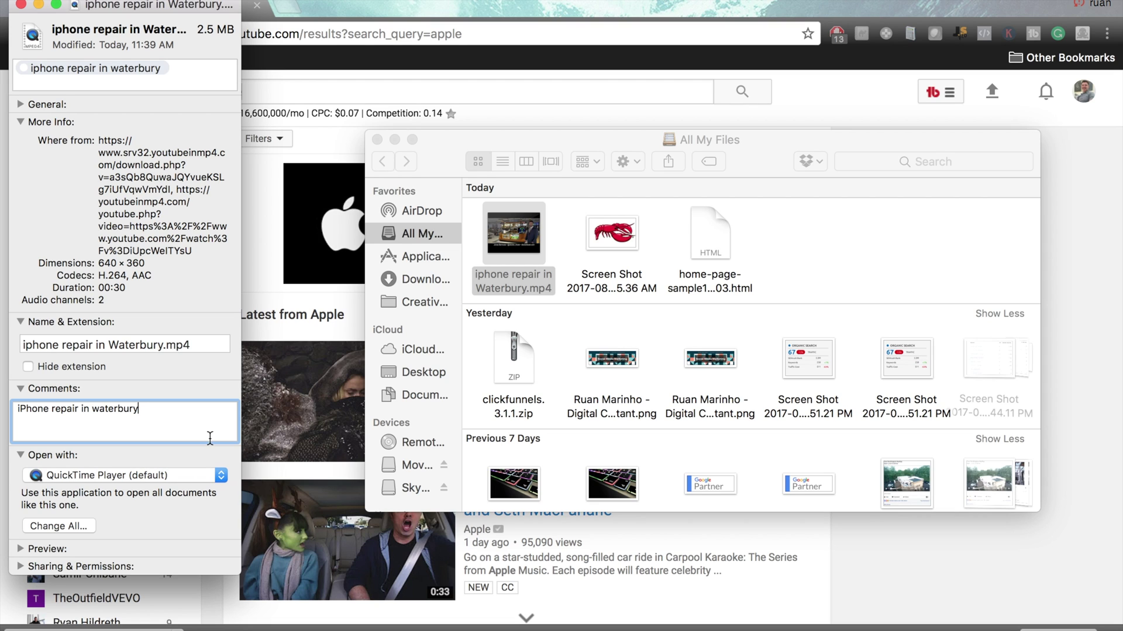
pyautogui.press('super+a')
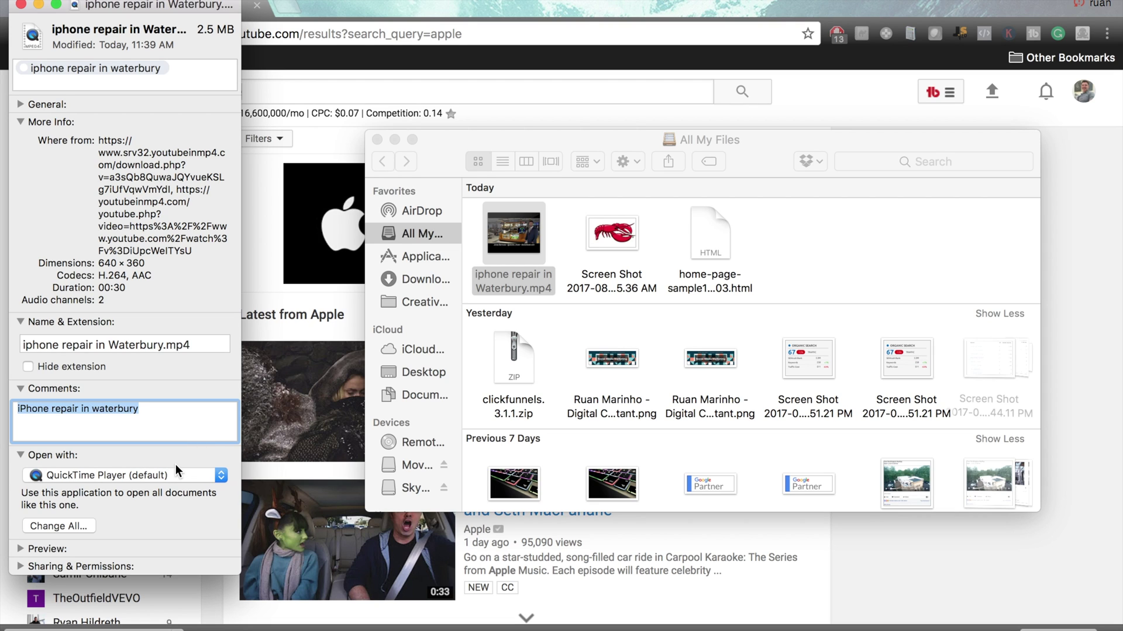
pyautogui.click(20, 550)
pyautogui.scroll(-2, 118, 527)
pyautogui.click(118, 527)
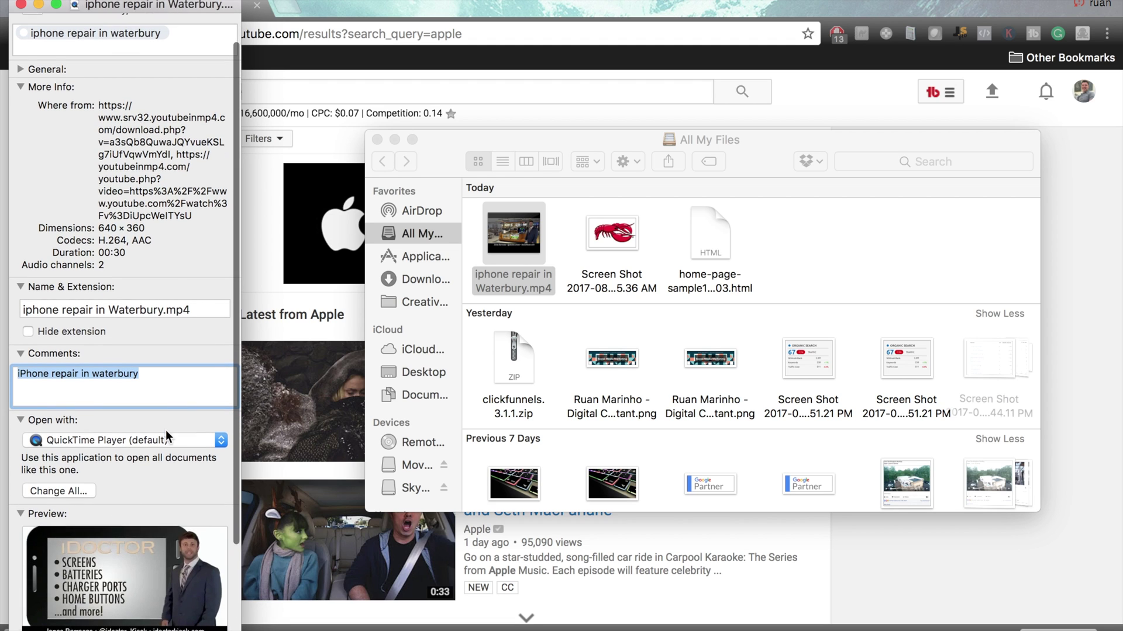
pyautogui.scroll(-4, 166, 430)
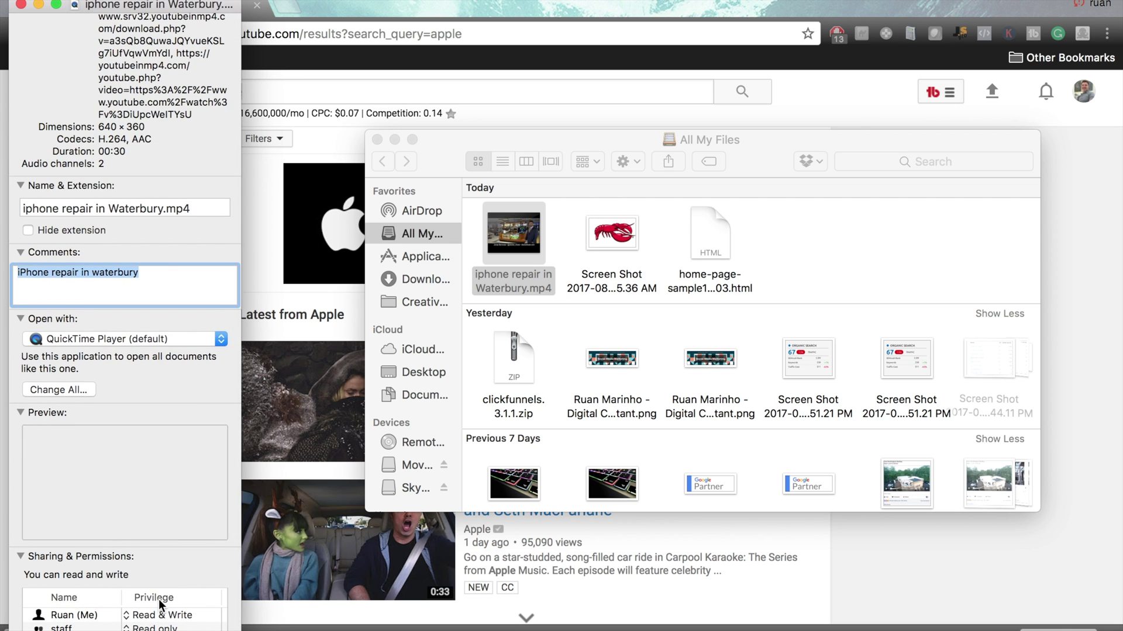
pyautogui.scroll(-2, 159, 599)
pyautogui.scroll(3, 159, 599)
pyautogui.scroll(3, 185, 302)
pyautogui.scroll(-1, 185, 300)
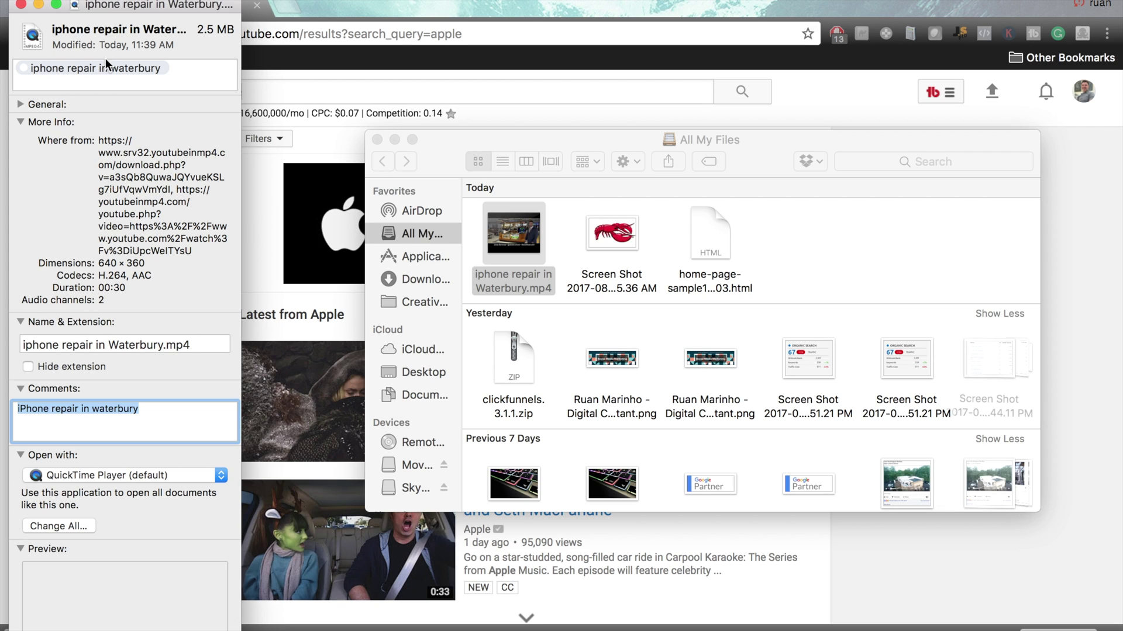
pyautogui.click(19, 8)
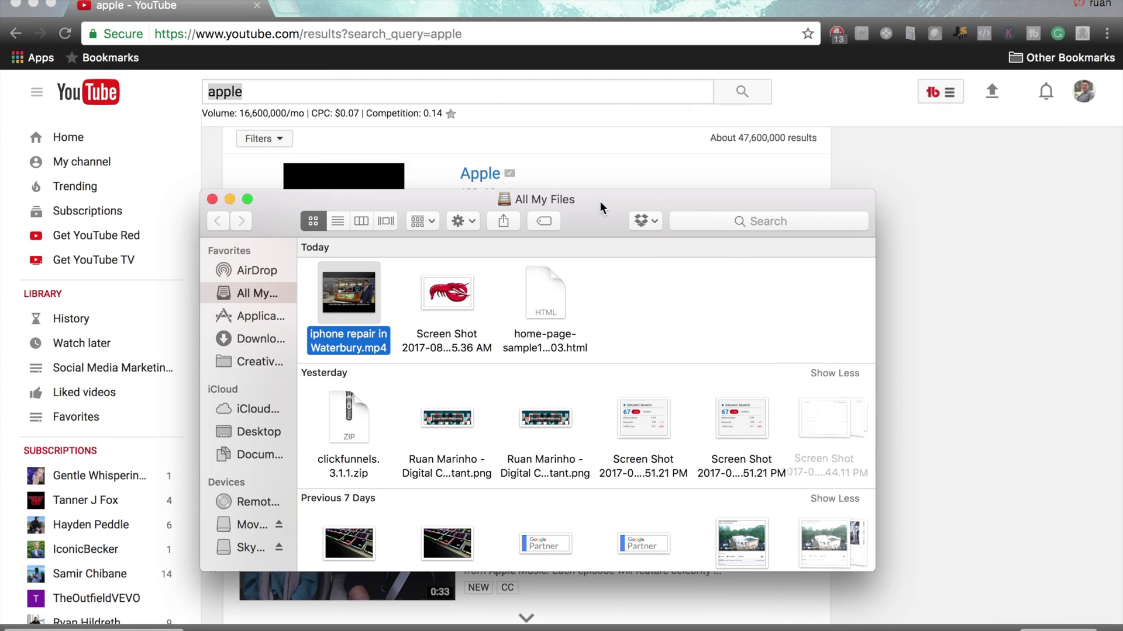
# Upload 'iphone repair in Waterbury.mp4' from Downloads to YouTube.
pyautogui.moveTo(765, 141); pyautogui.dragTo(634, 178)
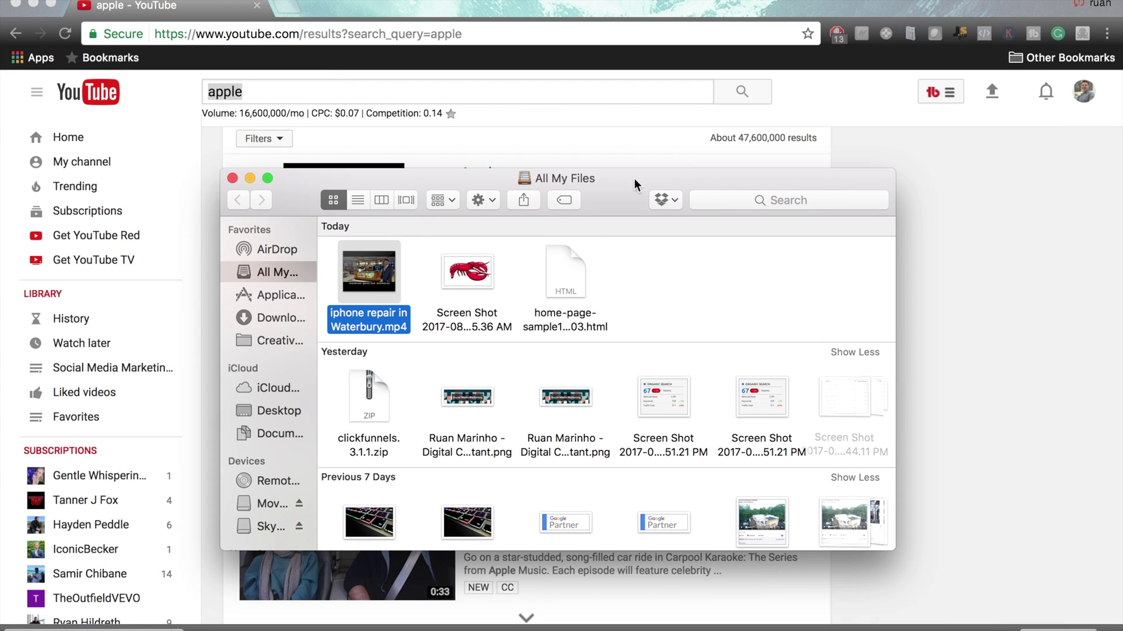
pyautogui.click(998, 101)
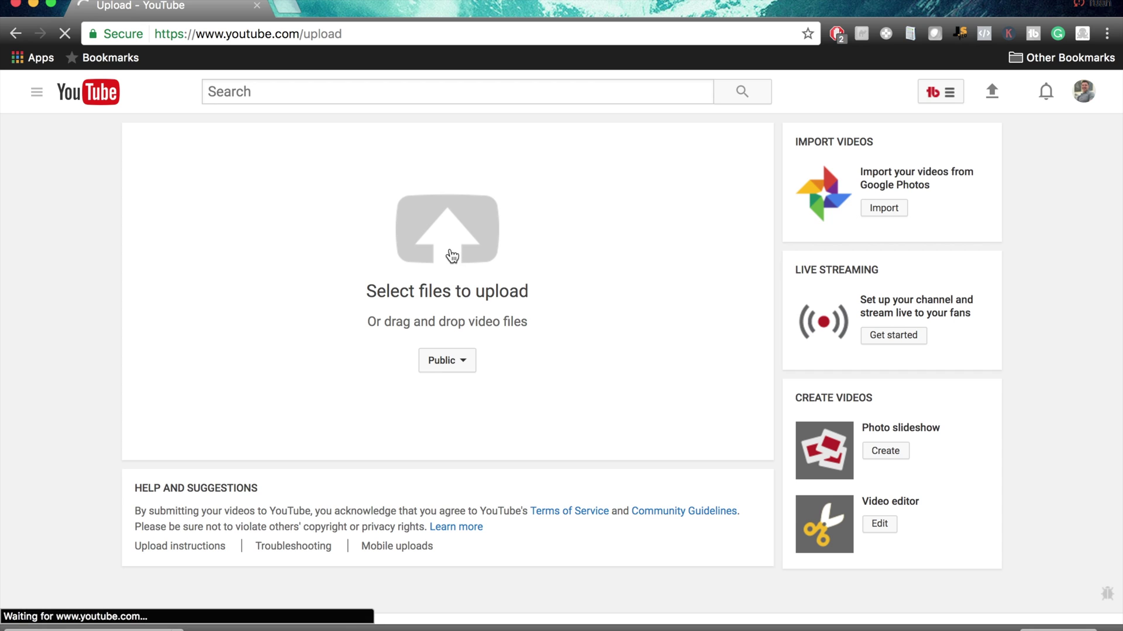
pyautogui.click(452, 256)
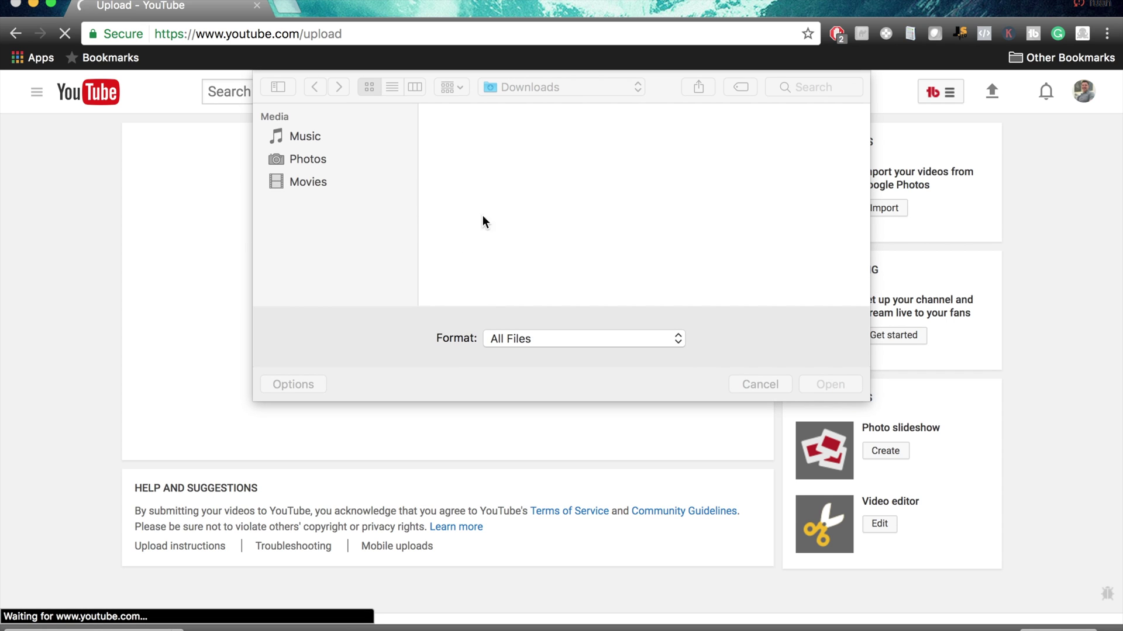
pyautogui.click(498, 161)
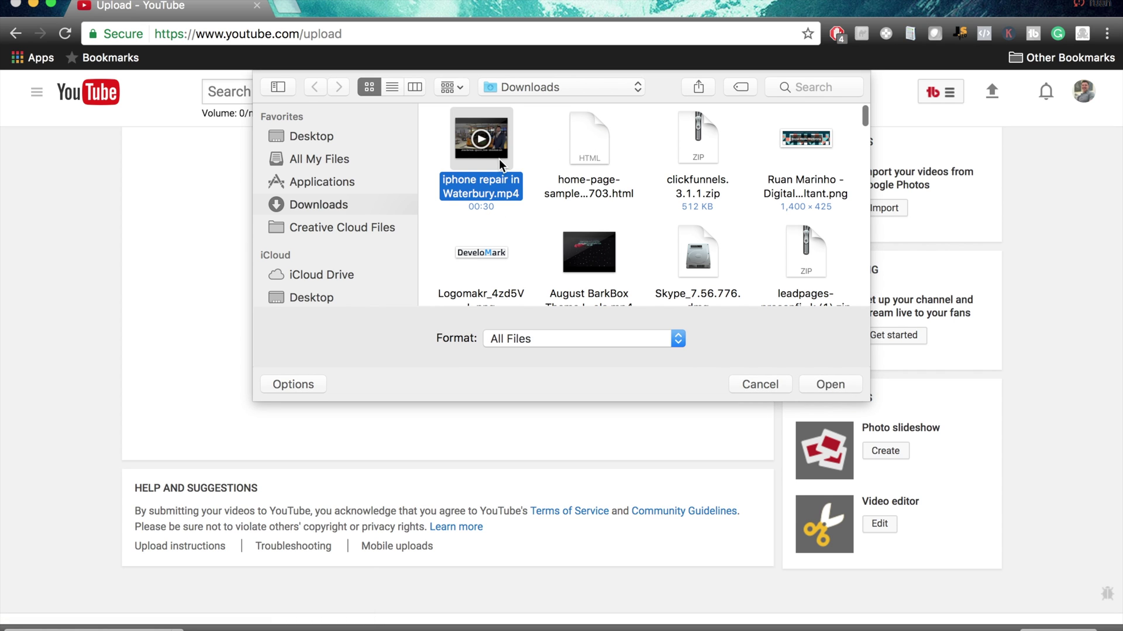
pyautogui.click(824, 380)
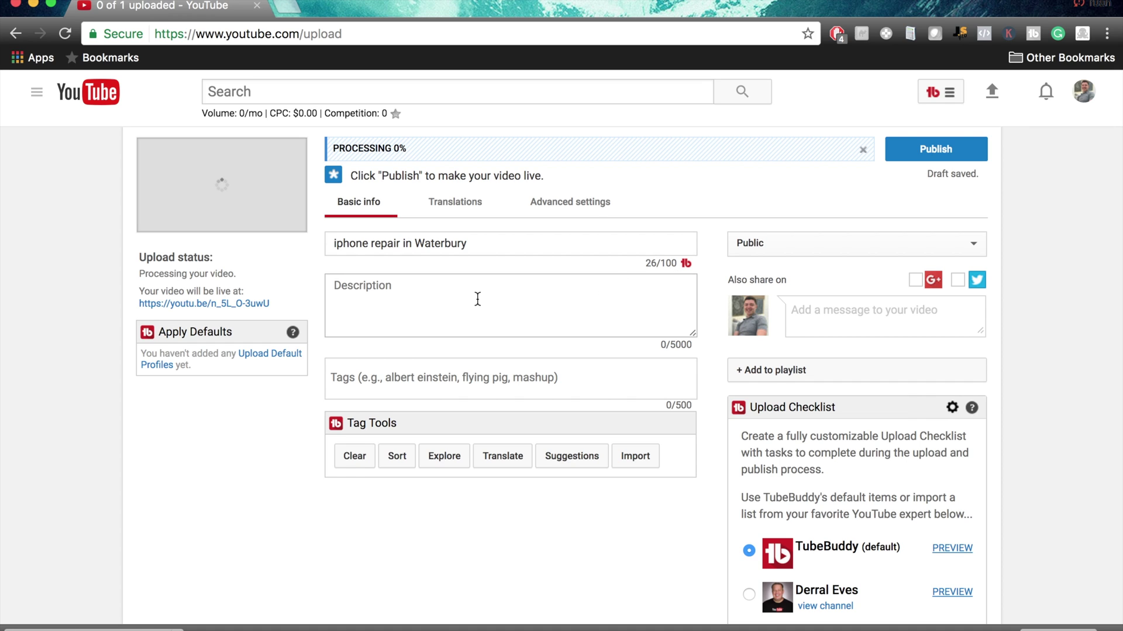
pyautogui.click(387, 291)
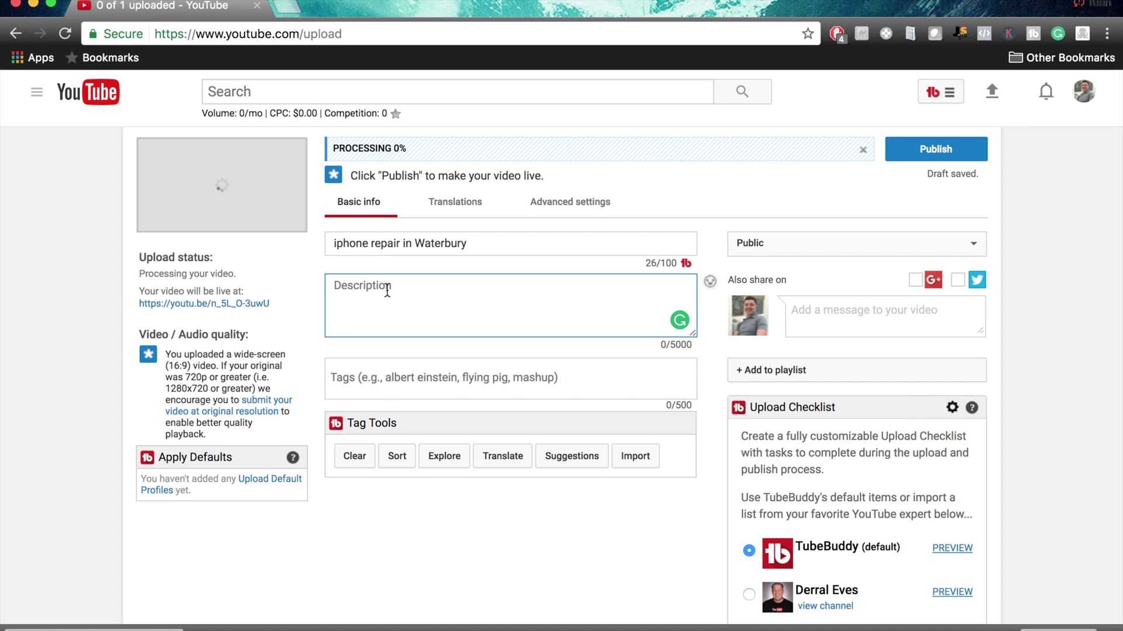
pyautogui.write('iphone re')
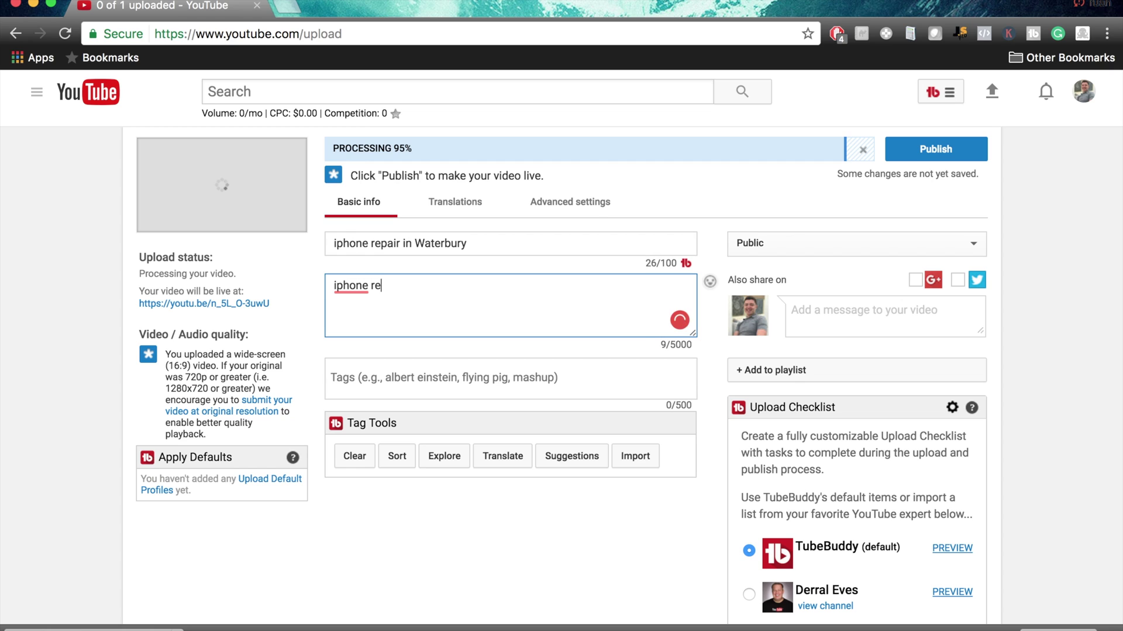
pyautogui.write('apir')
pyautogui.press('BackSpace')
pyautogui.press('BackSpace')
pyautogui.press('BackSpace')
pyautogui.press('BackSpace')
pyautogui.write('pair ')
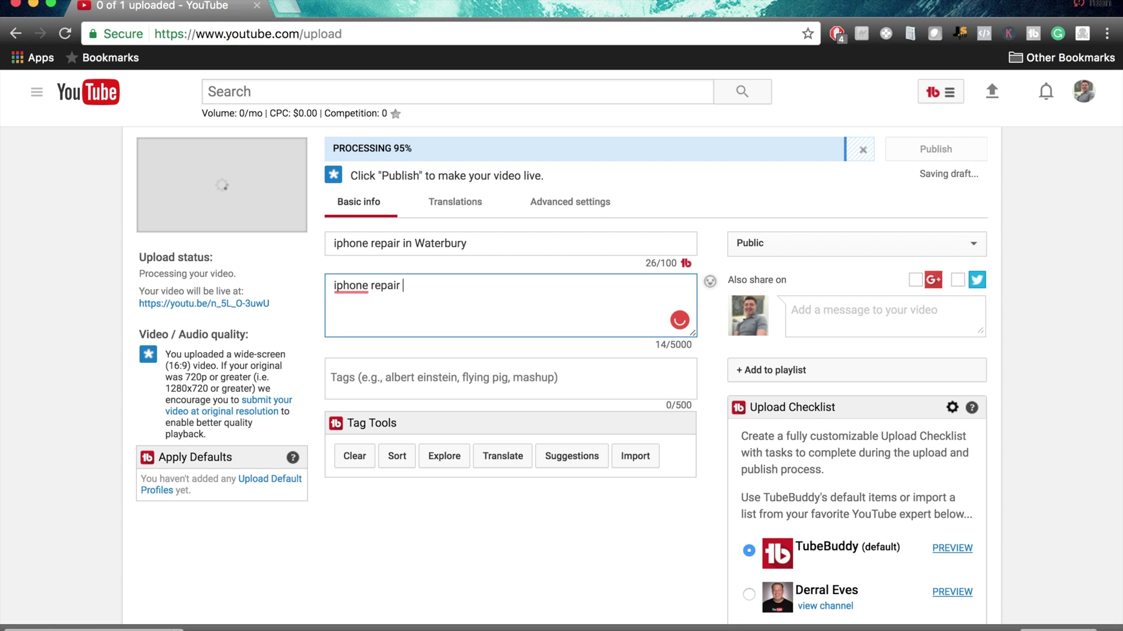
pyautogui.write('in W')
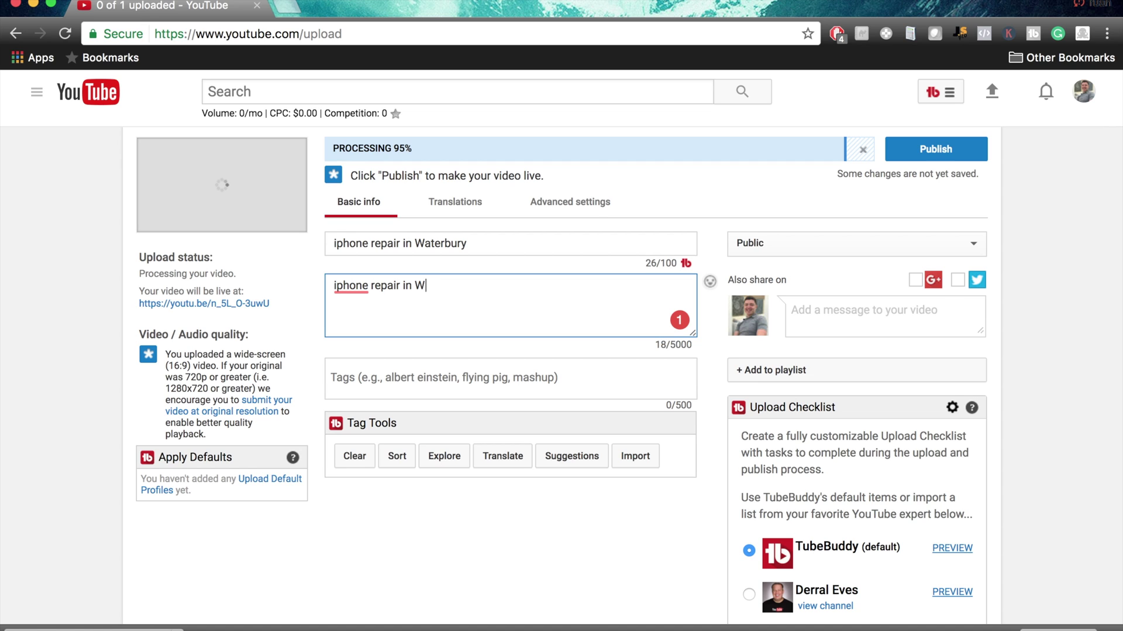
pyautogui.write('aterbury -')
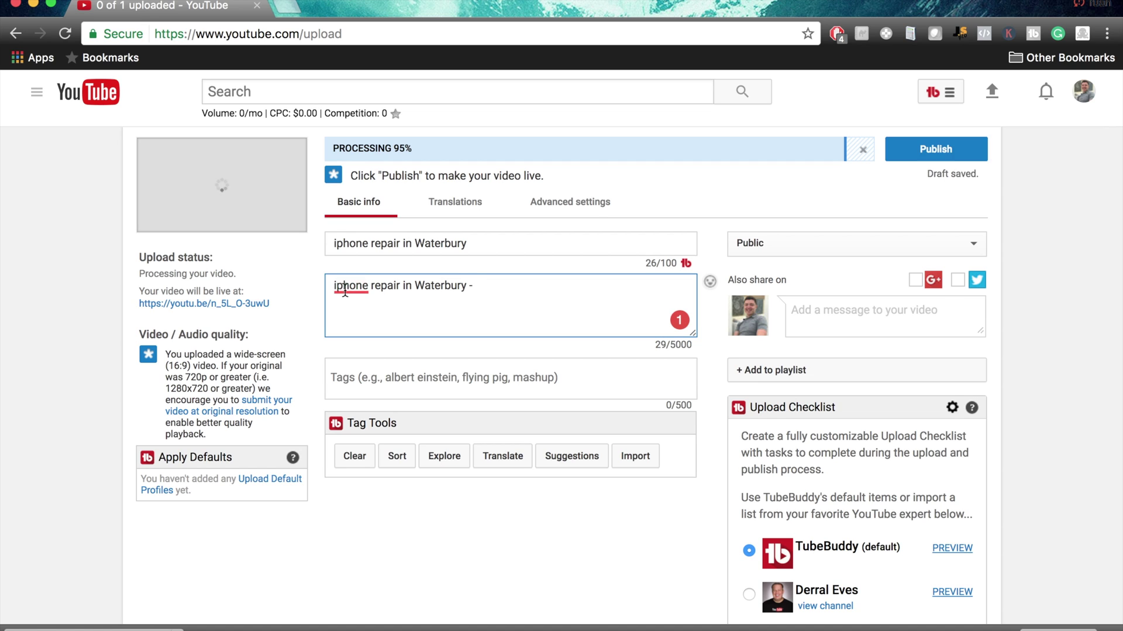
pyautogui.click(358, 318)
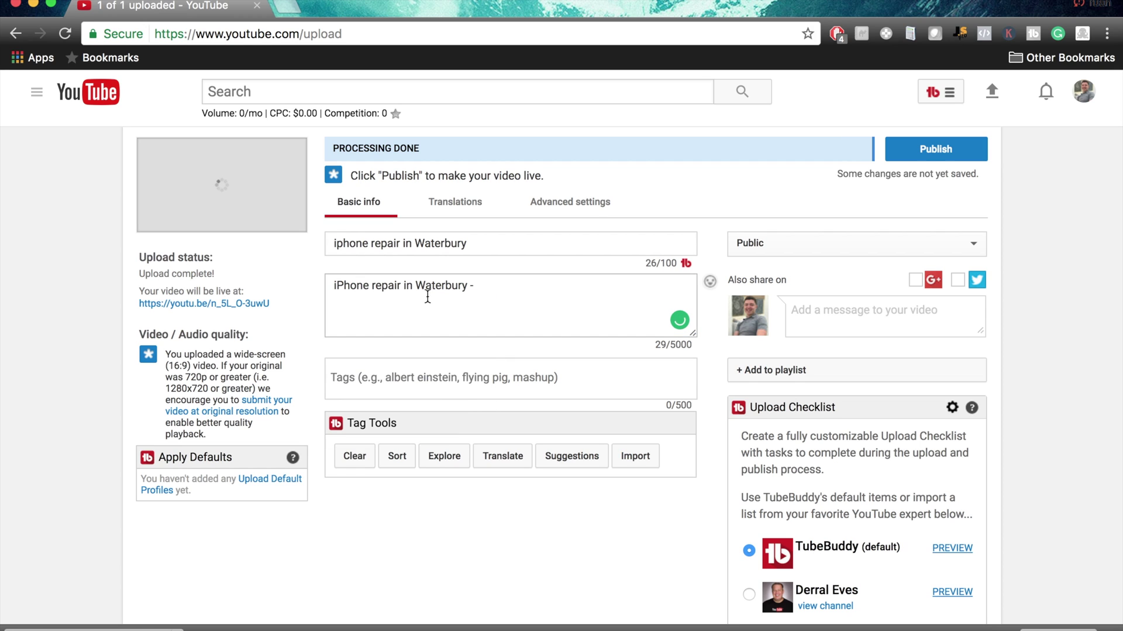
pyautogui.click(480, 292)
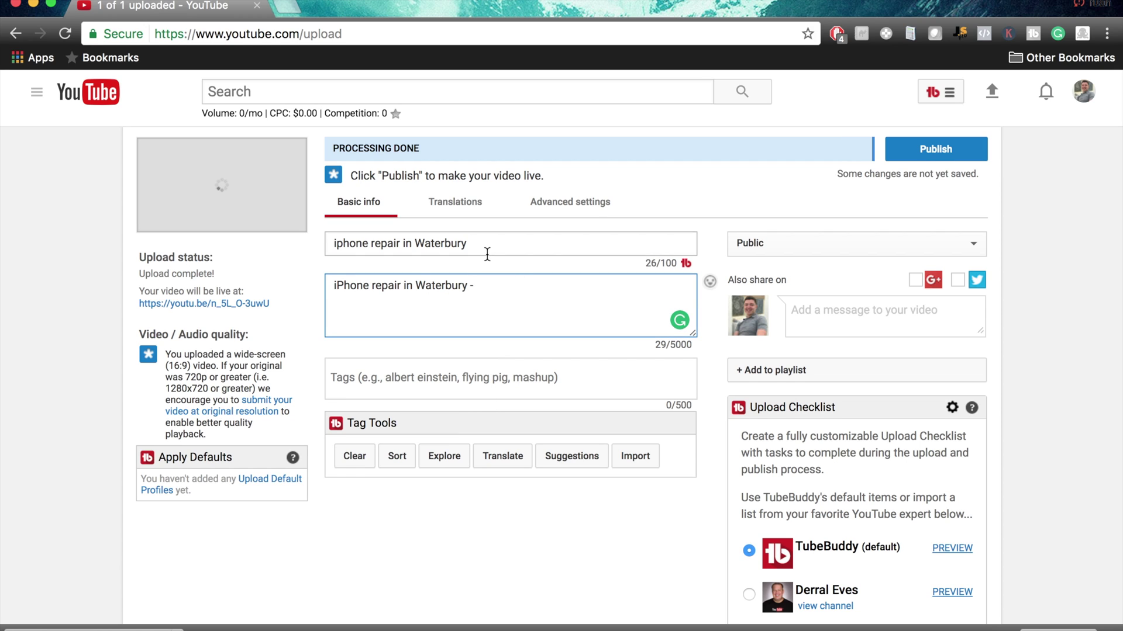
pyautogui.click(487, 248)
pyautogui.write('-')
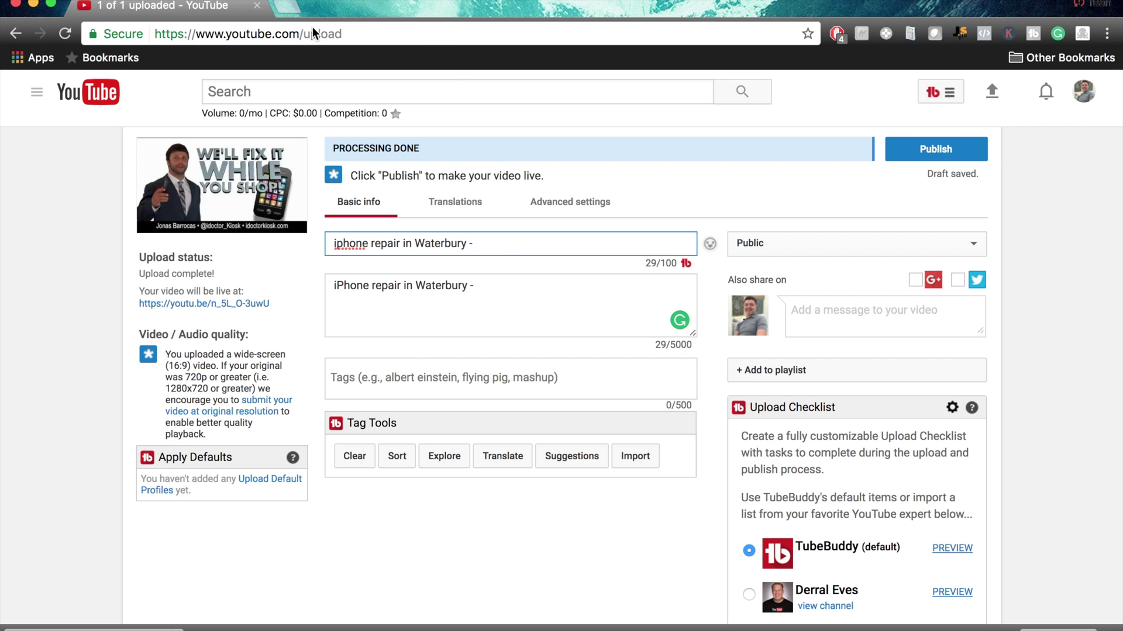
pyautogui.click(292, 12)
pyautogui.write('idoctorkiosk.com')
pyautogui.press('Return')
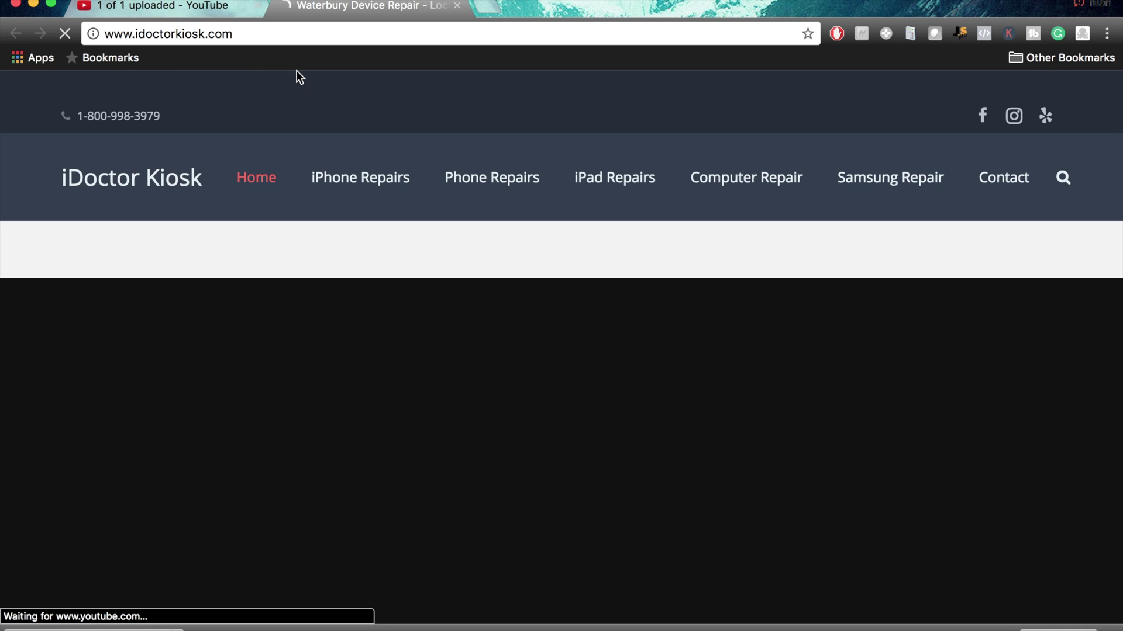
pyautogui.click(184, 17)
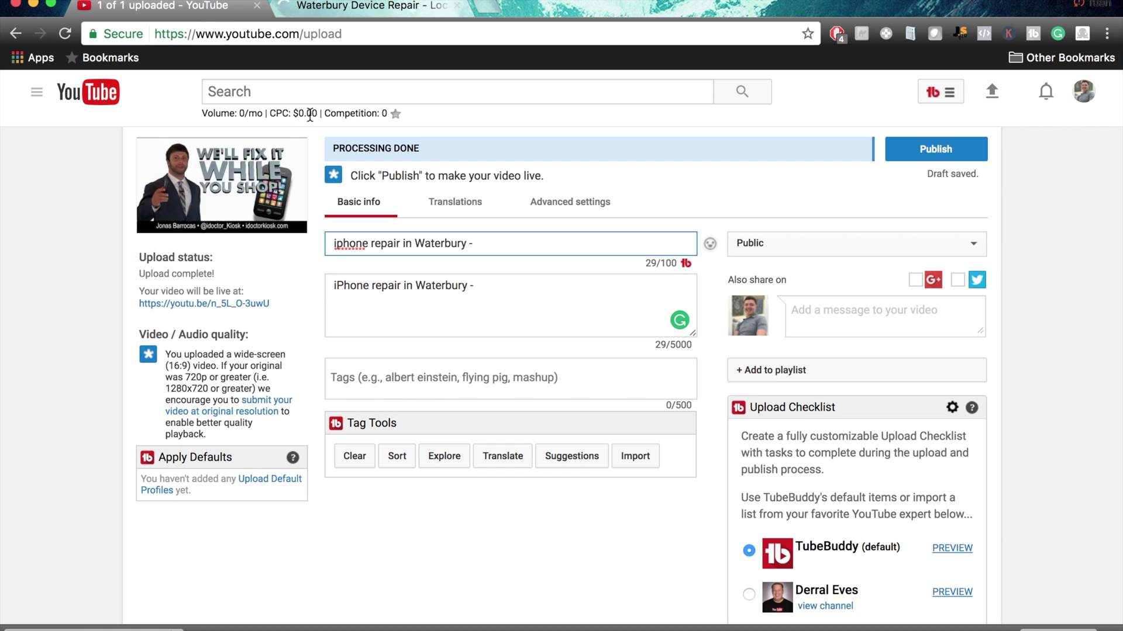
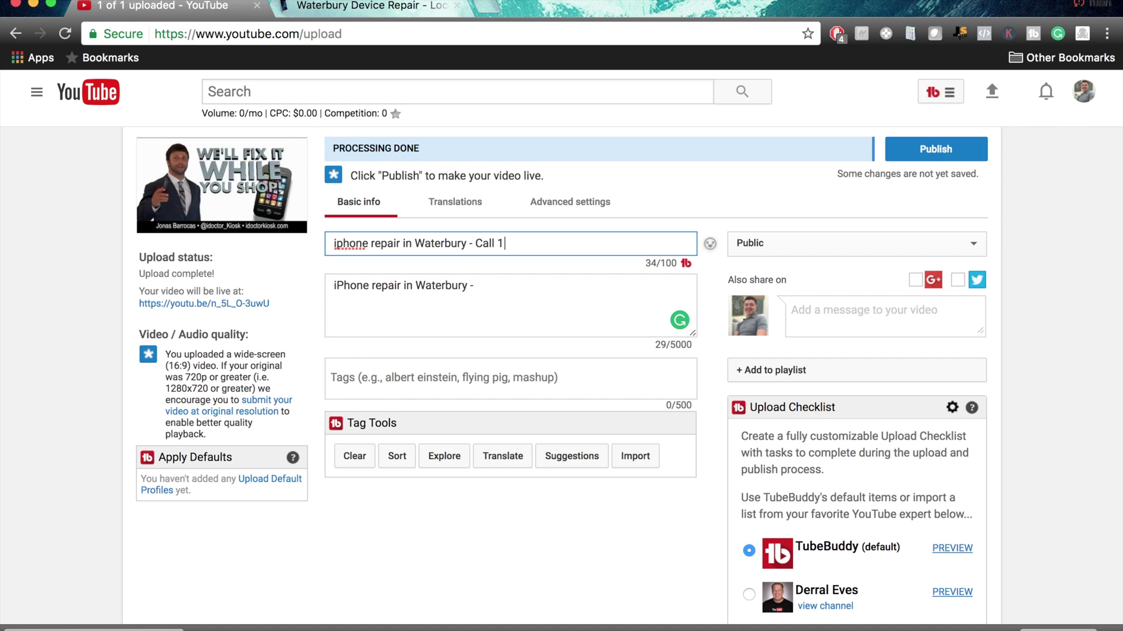
pyautogui.click(379, 8)
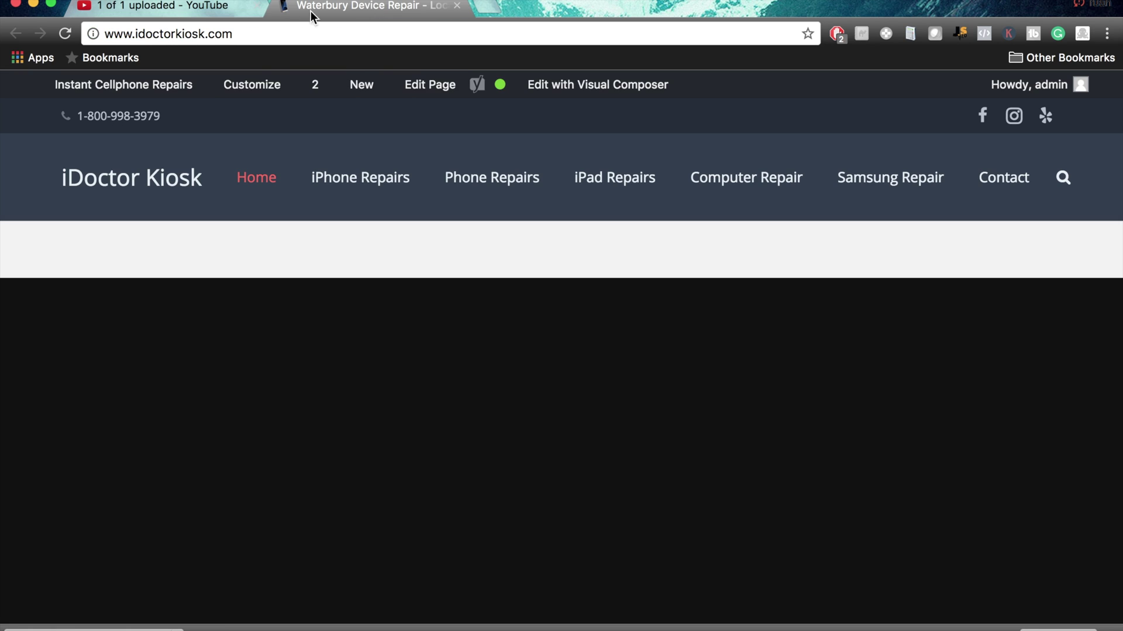
pyautogui.click(195, 5)
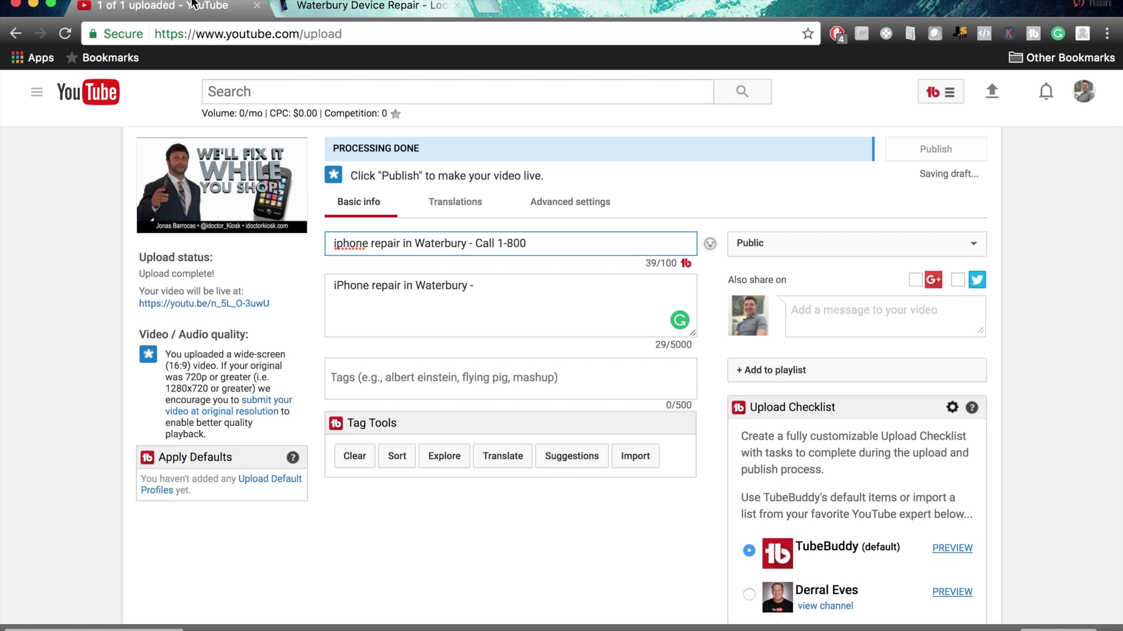
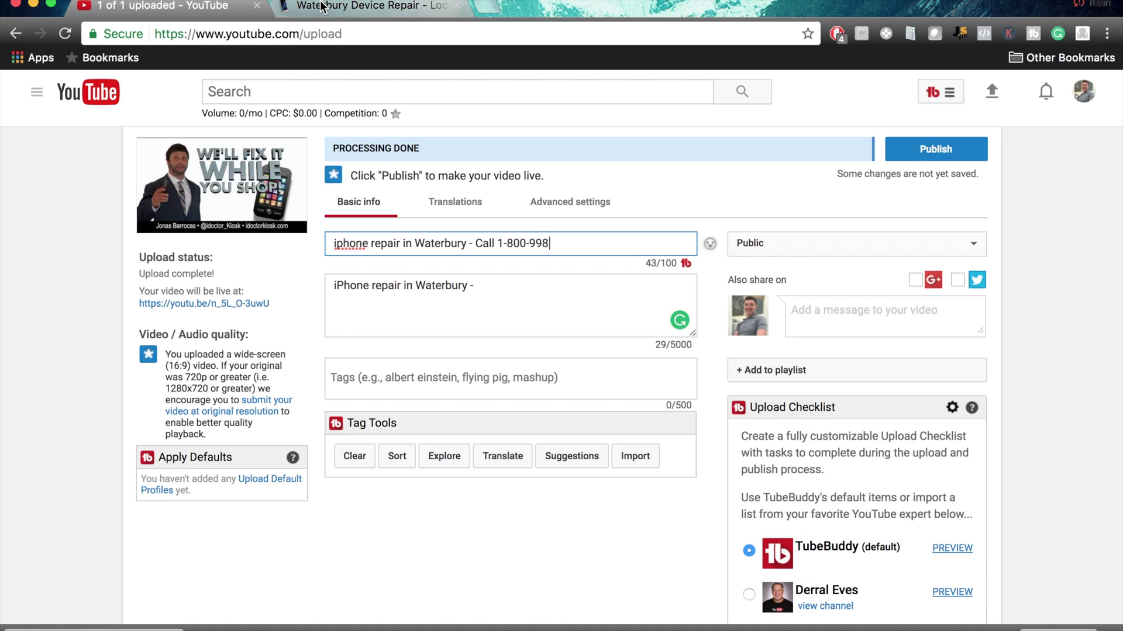
pyautogui.click(326, 7)
pyautogui.click(201, 11)
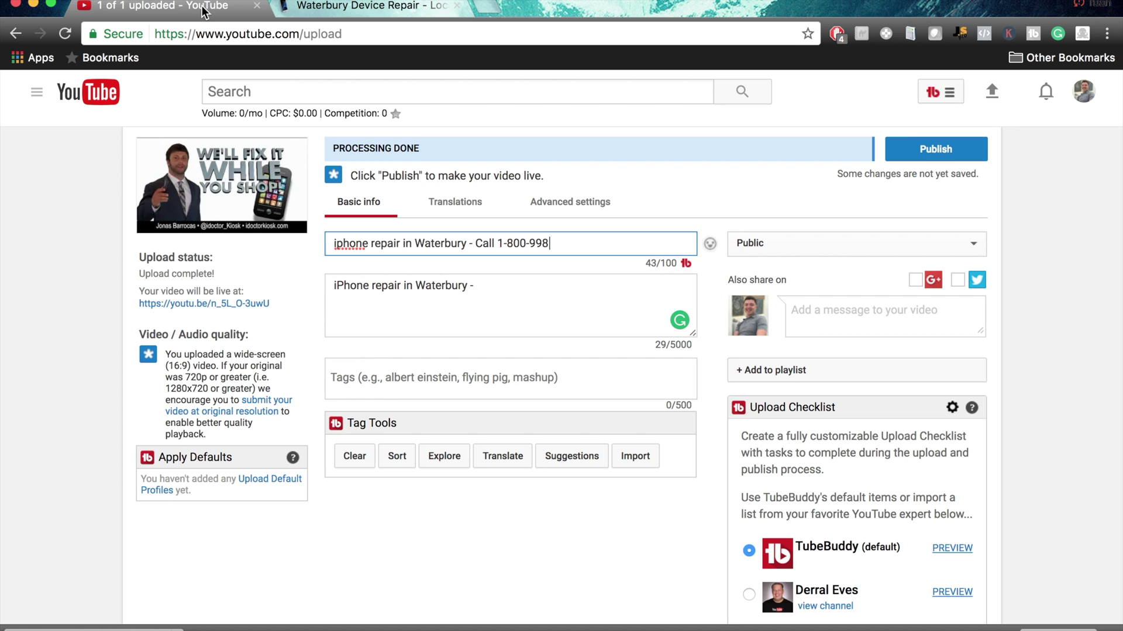
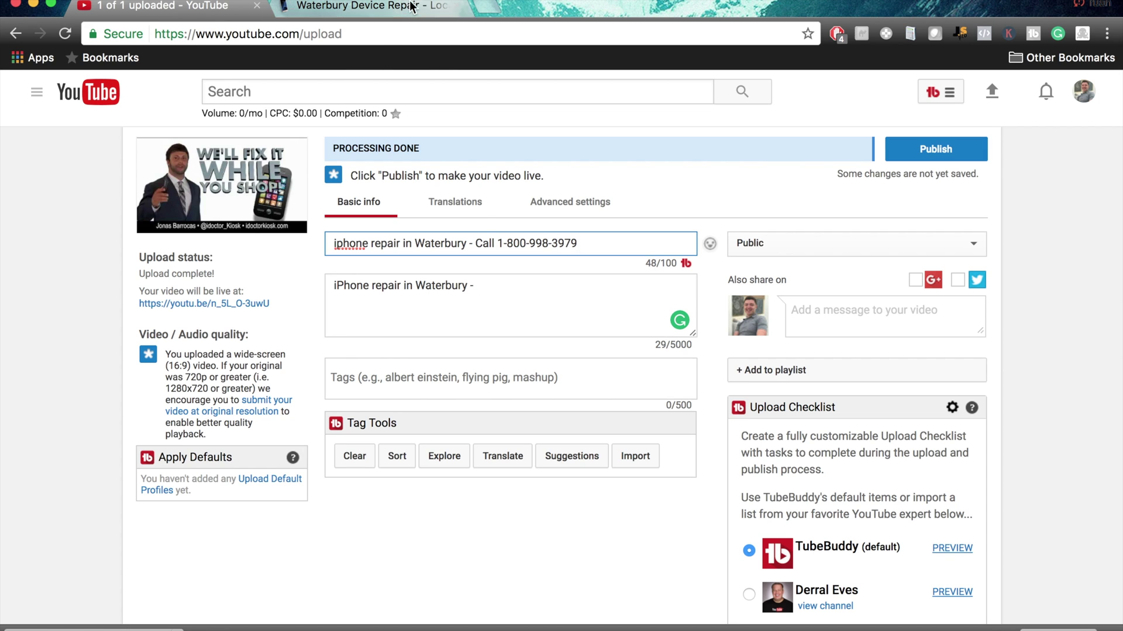
pyautogui.click(412, 13)
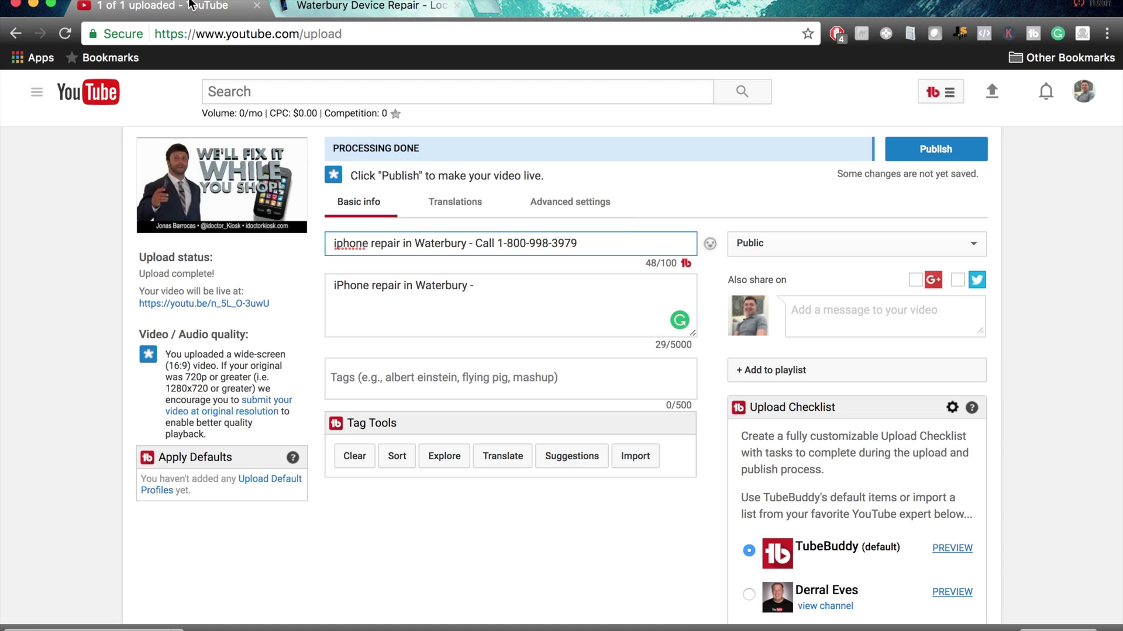
pyautogui.click(213, 11)
pyautogui.write('- In 15 ')
pyautogui.write('Minutes Or L')
pyautogui.write('ess')
pyautogui.click(574, 289)
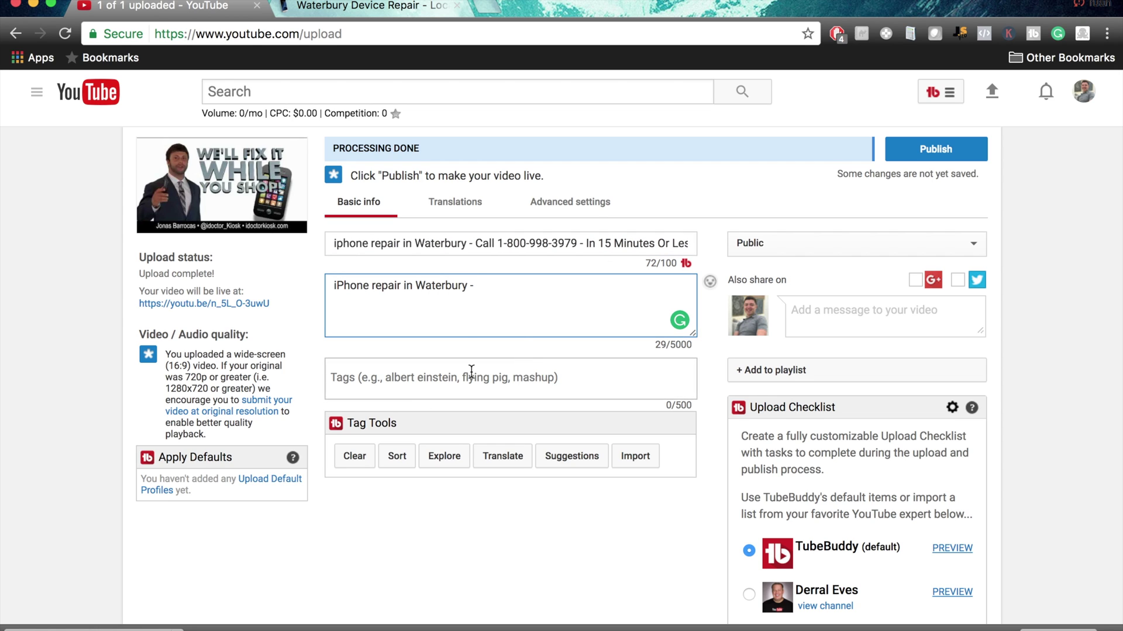
# Copy the iPhone Repairs intro paragraph from the iDoctor Kiosk site into the video description.
pyautogui.click(400, 5)
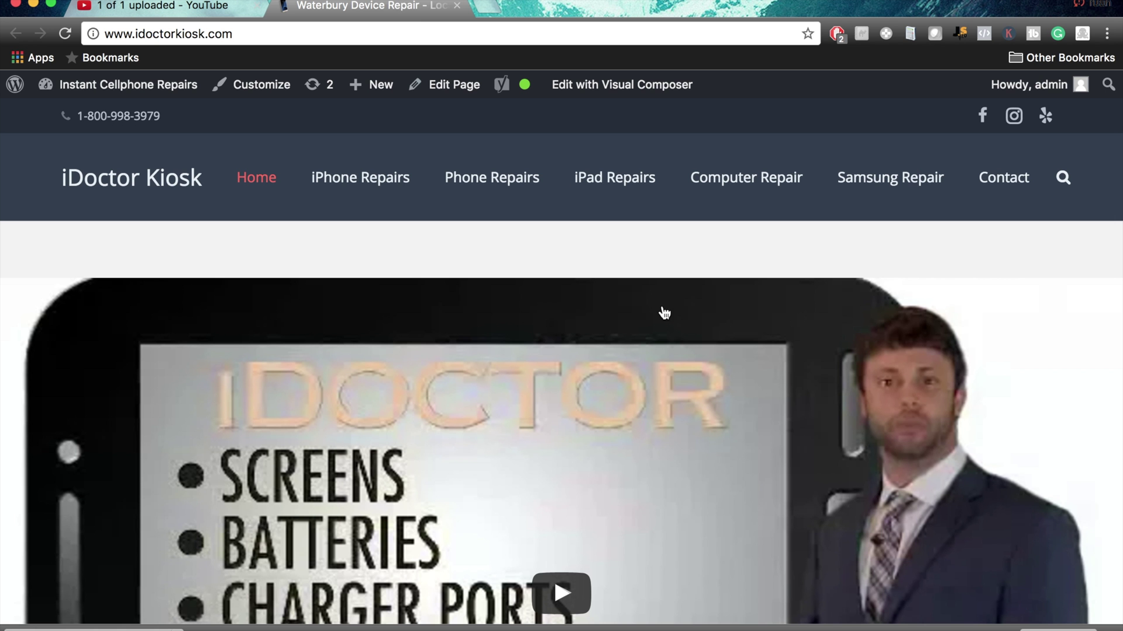
pyautogui.click(371, 179)
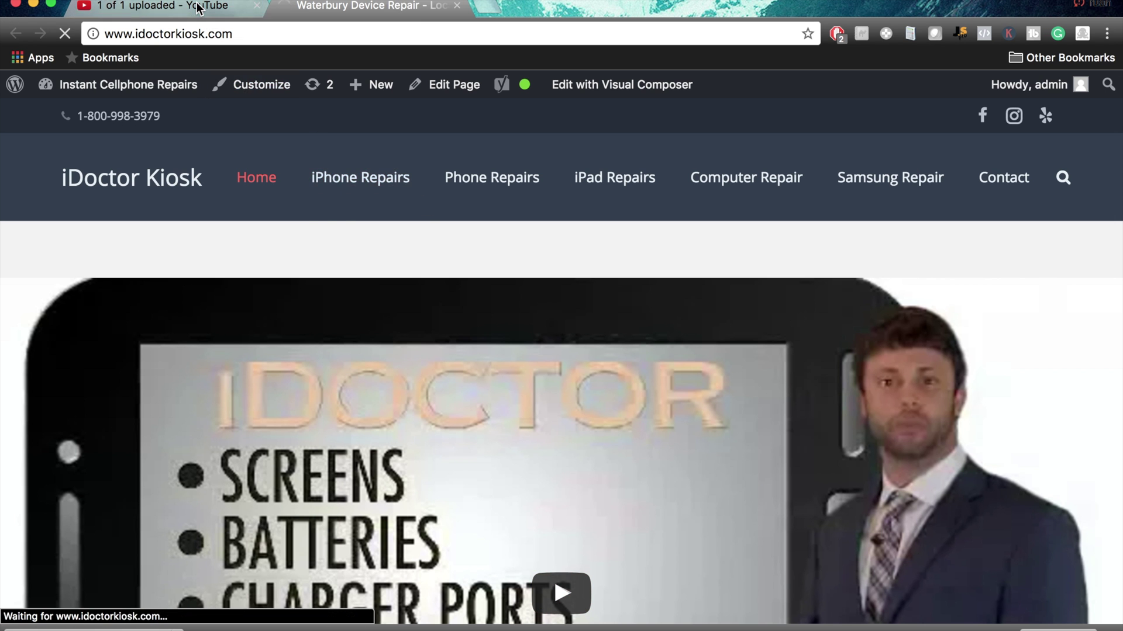
pyautogui.click(158, 5)
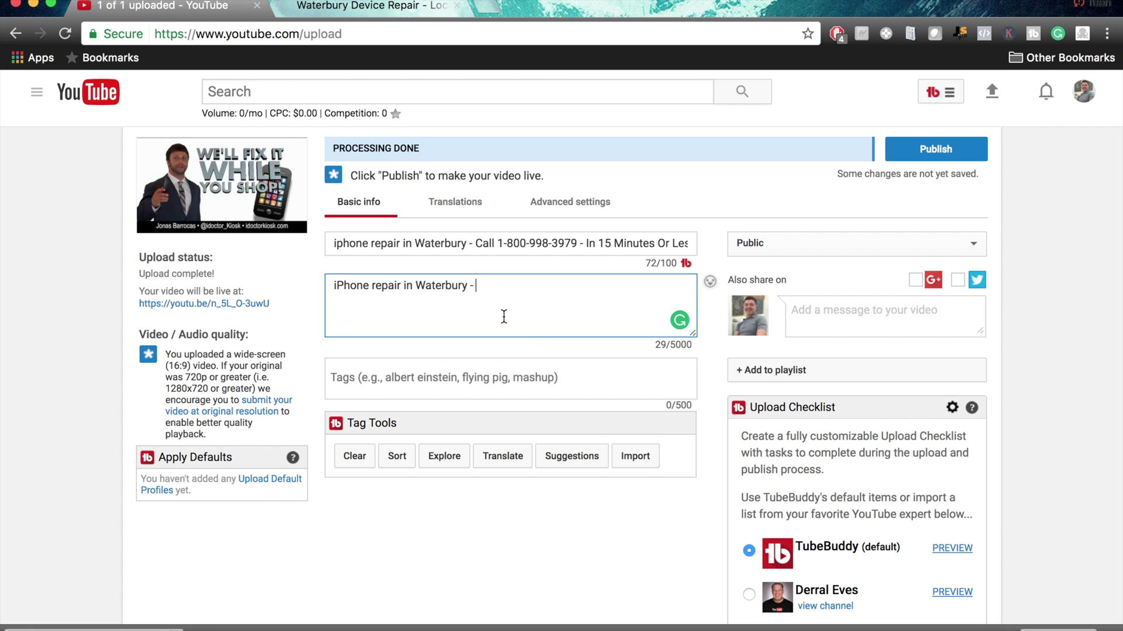
pyautogui.click(661, 351)
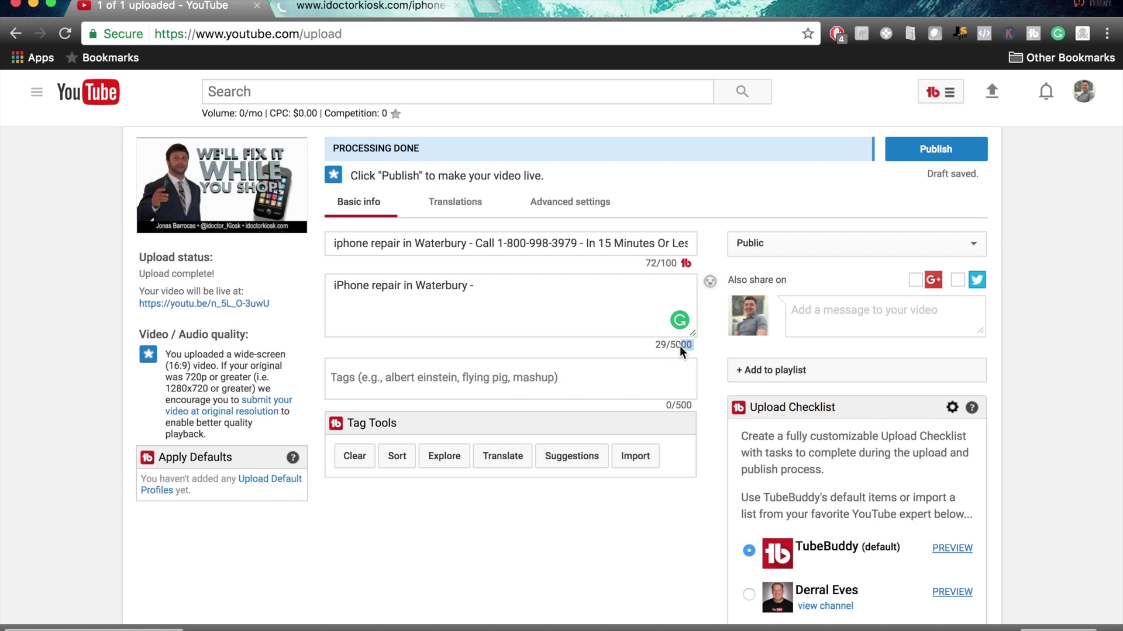
pyautogui.click(641, 307)
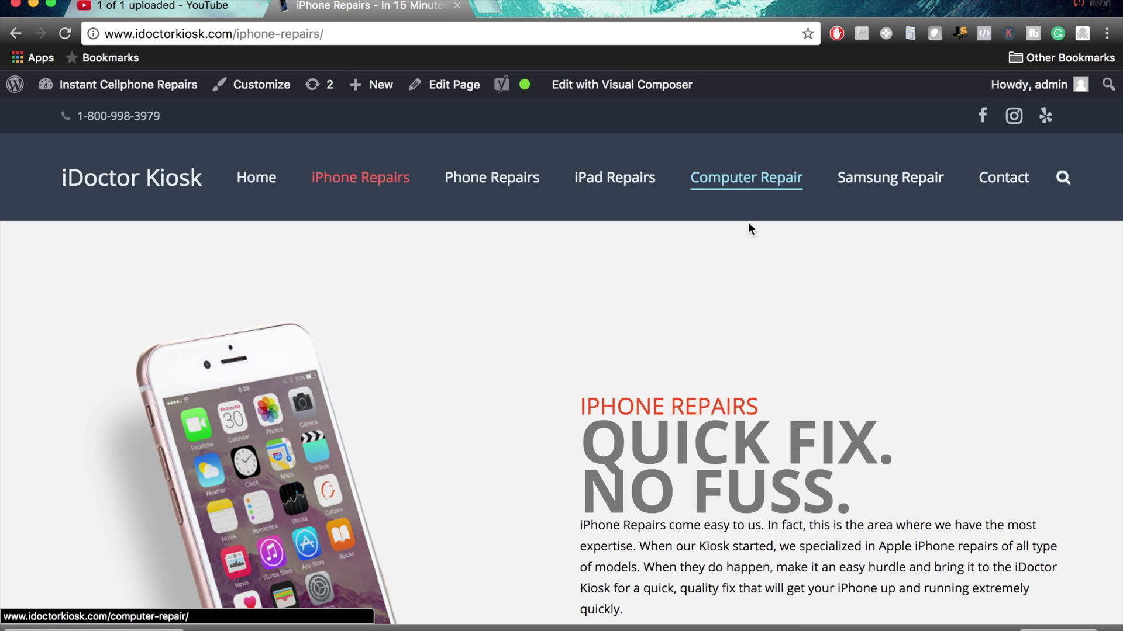
pyautogui.scroll(-3, 747, 229)
pyautogui.scroll(-1, 797, 293)
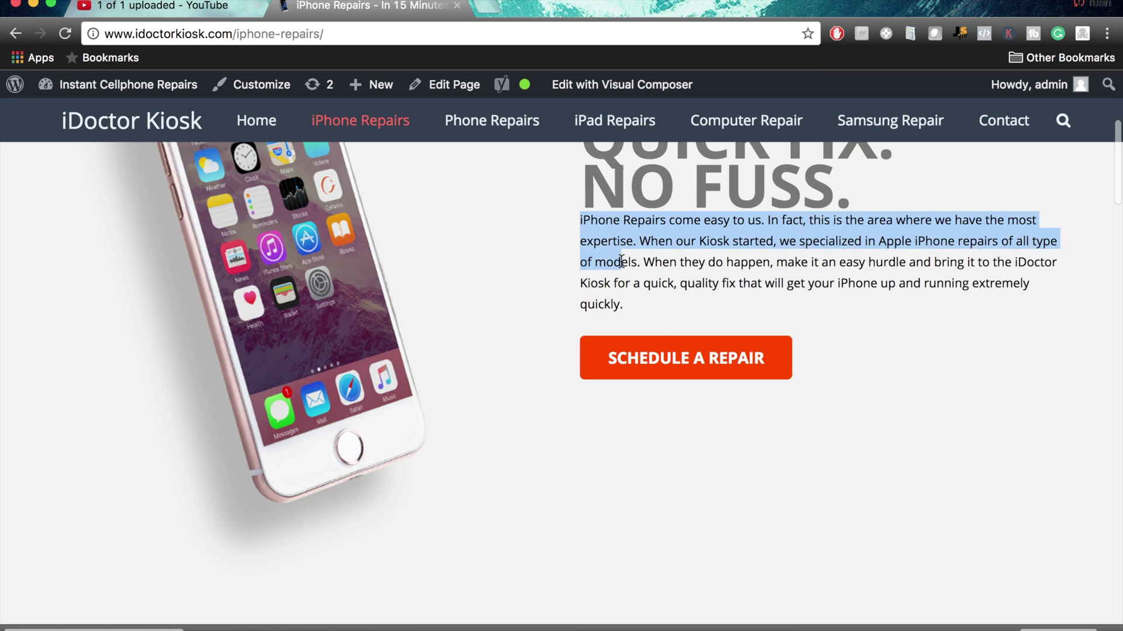
pyautogui.moveTo(581, 222); pyautogui.dragTo(642, 302)
pyautogui.rightClick(612, 279)
pyautogui.click(641, 317)
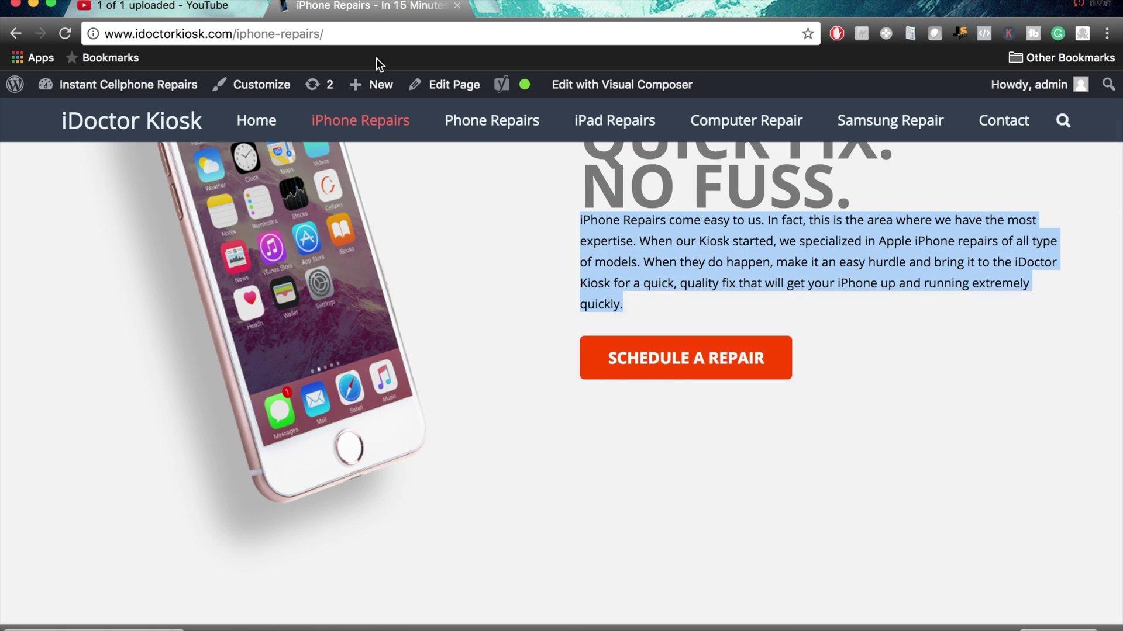
pyautogui.click(166, 7)
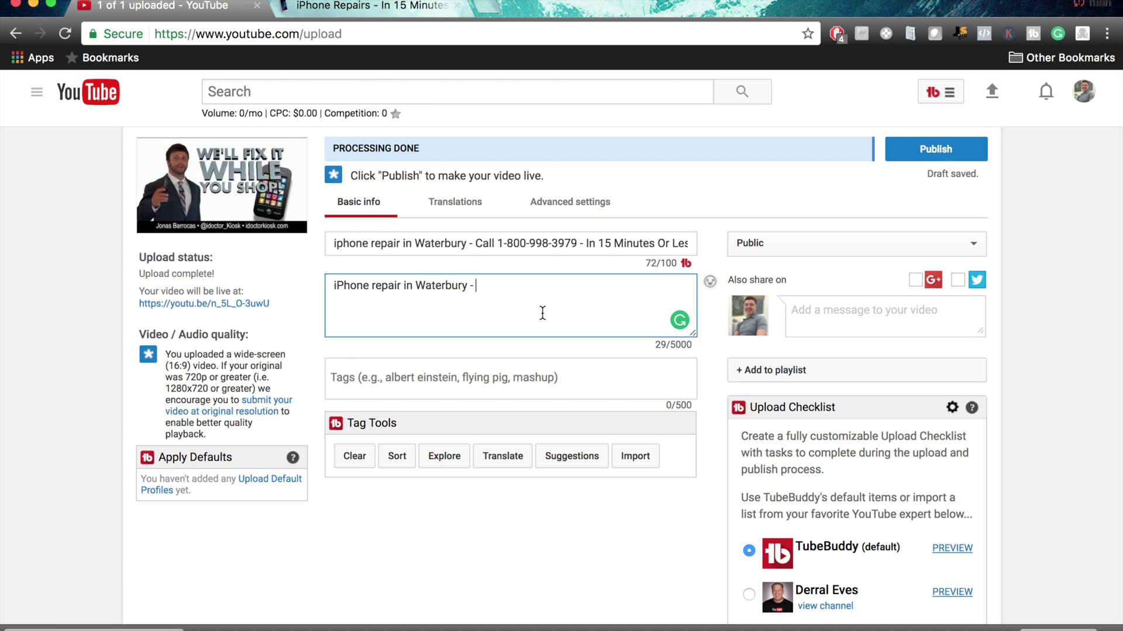
pyautogui.press('super+v')
# Copy the longer IPHONE REPAIRS section from the site and return to the upload page.
pyautogui.click(368, 7)
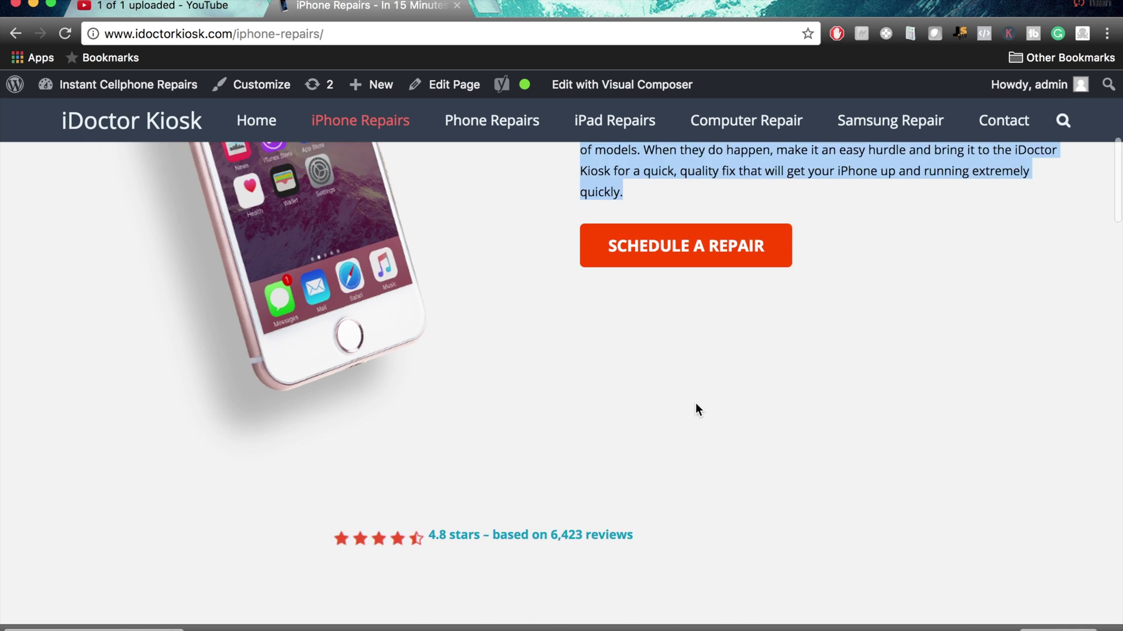
pyautogui.scroll(-5, 696, 409)
pyautogui.moveTo(407, 282)
pyautogui.mouseDown()
pyautogui.moveTo(576, 418)
pyautogui.moveTo(657, 543)
pyautogui.mouseUp()
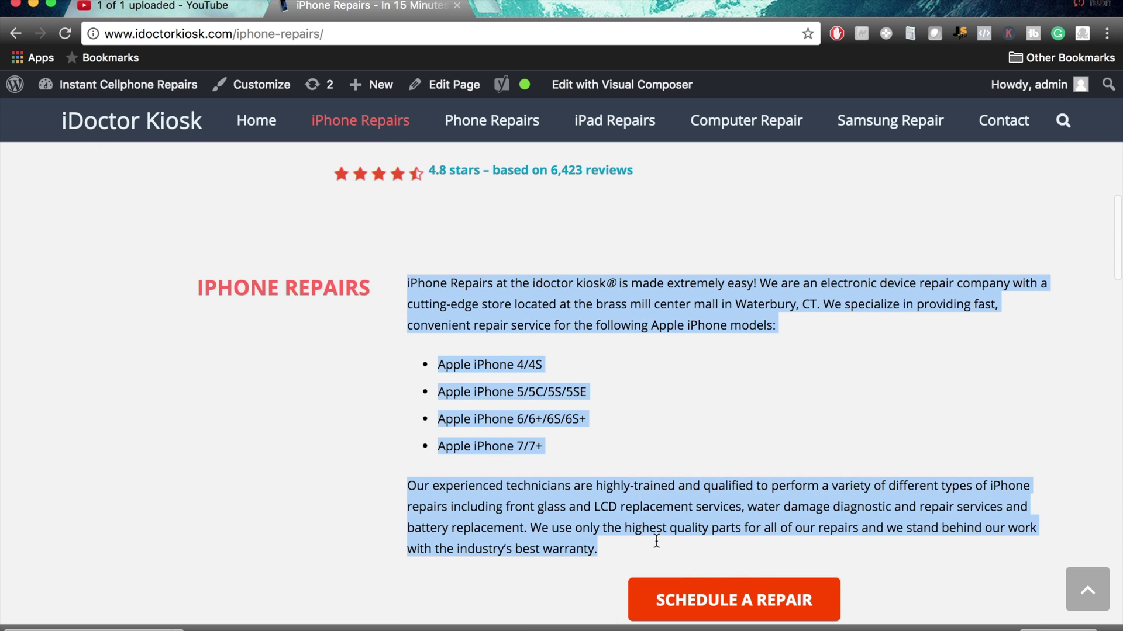
pyautogui.rightClick(611, 523)
pyautogui.click(644, 487)
pyautogui.click(211, 6)
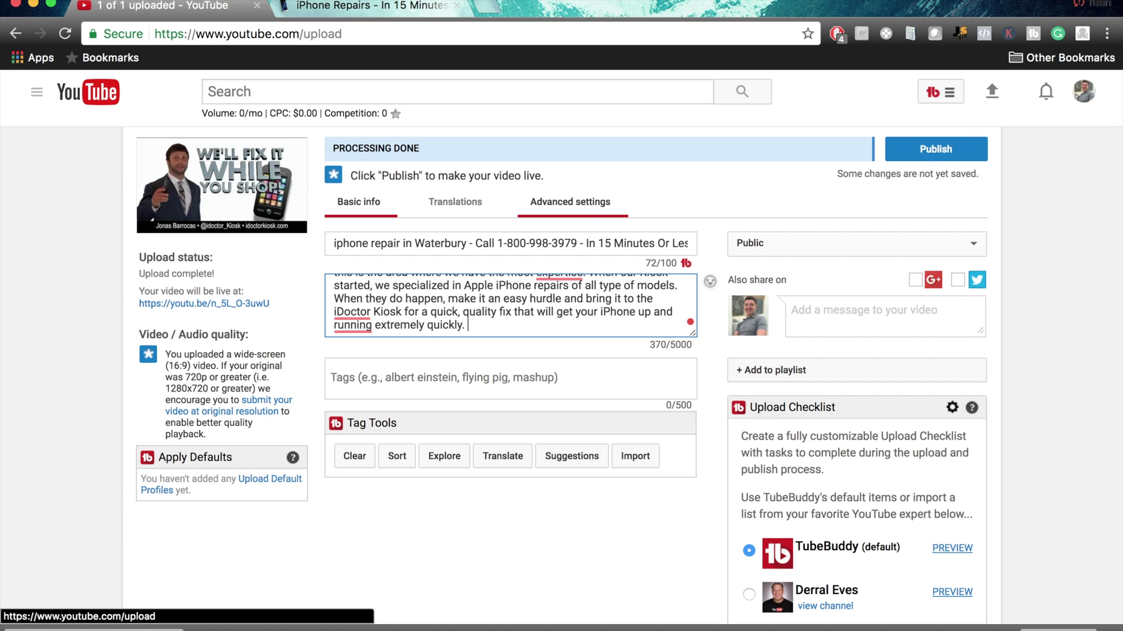
# Paste the repairs section on new lines in the description and change 'running' to 'run'.
pyautogui.press('Return')
pyautogui.press('Return')
pyautogui.press('super+v')
pyautogui.scroll(3, 552, 331)
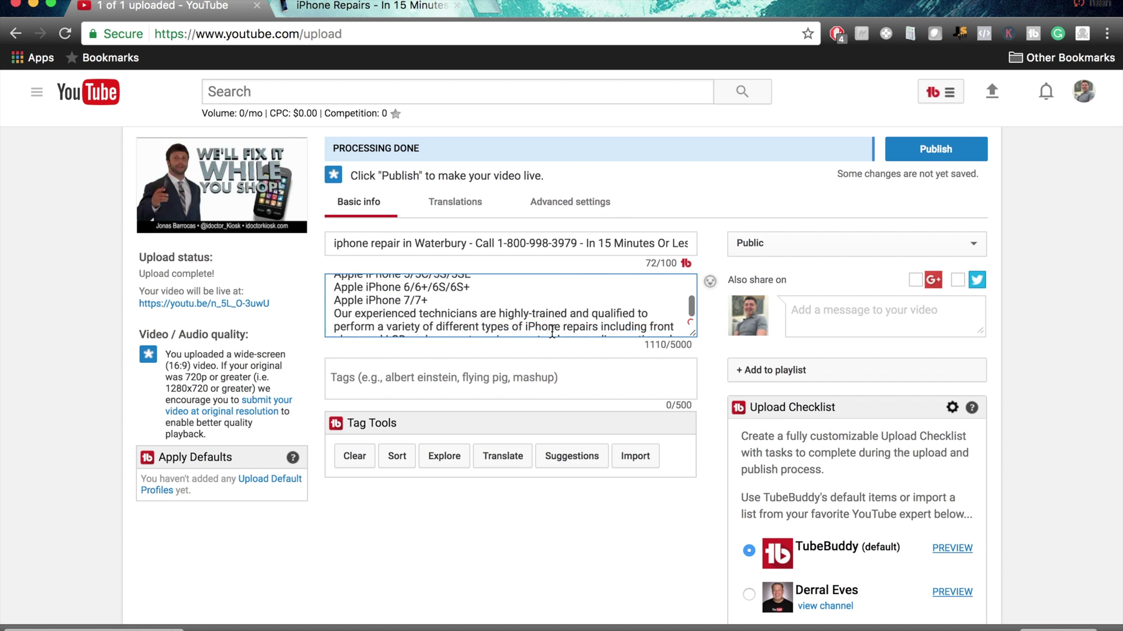
pyautogui.scroll(3, 552, 331)
pyautogui.scroll(3, 551, 330)
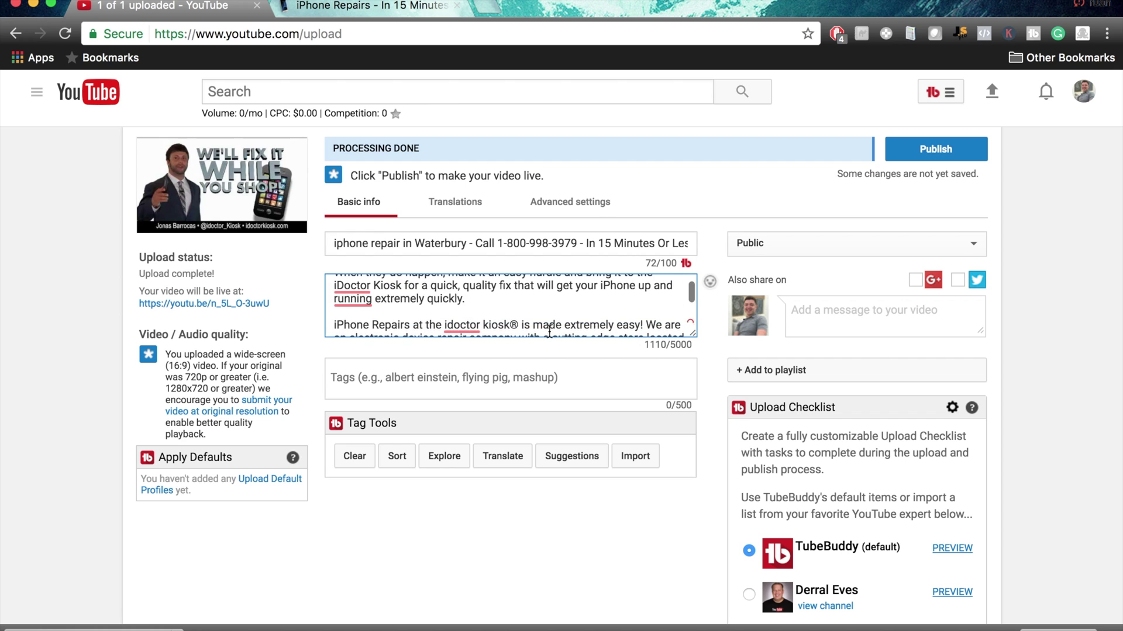
pyautogui.click(344, 300)
pyautogui.click(356, 352)
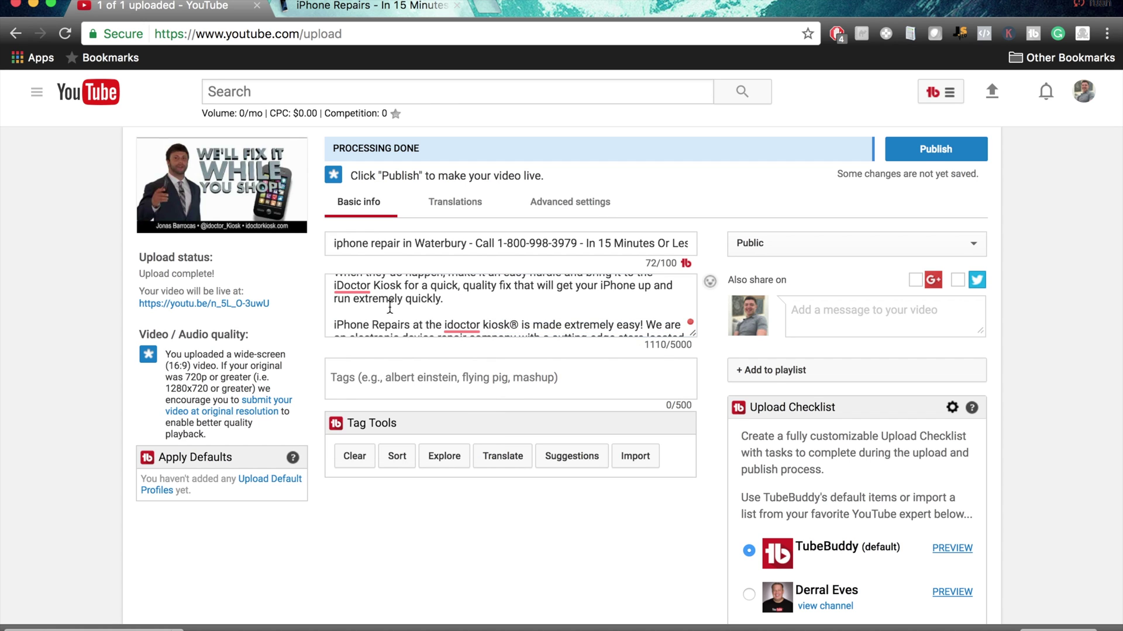
pyautogui.click(364, 282)
pyautogui.scroll(3, 522, 302)
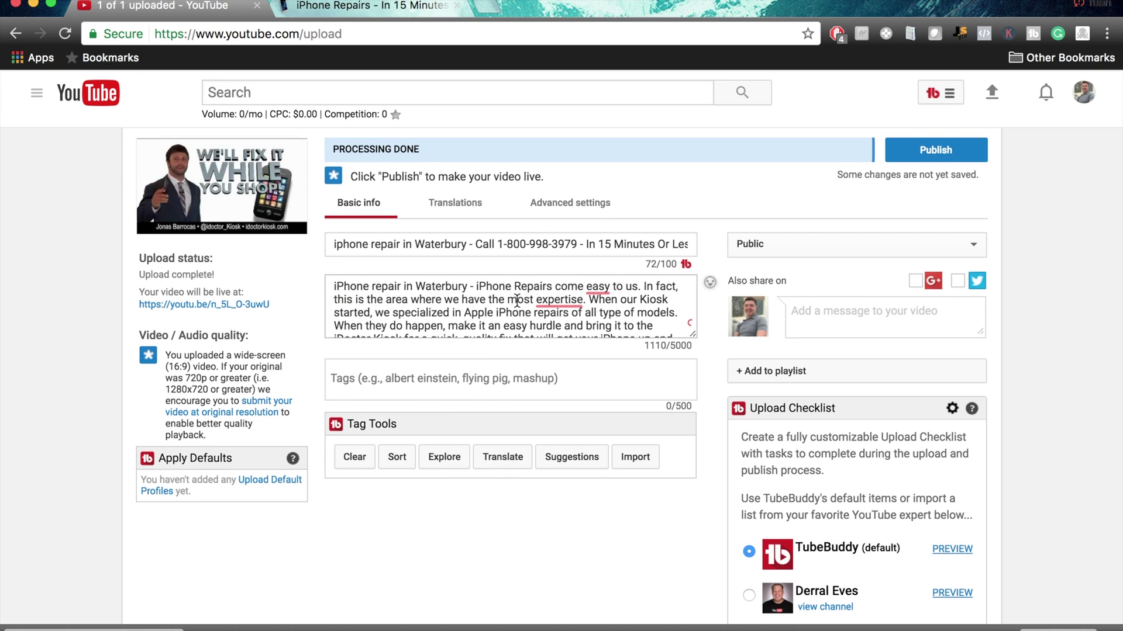
# Accept Grammarly's 'expertize' and 'easily' suggestions in the description.
pyautogui.click(550, 299)
pyautogui.click(570, 410)
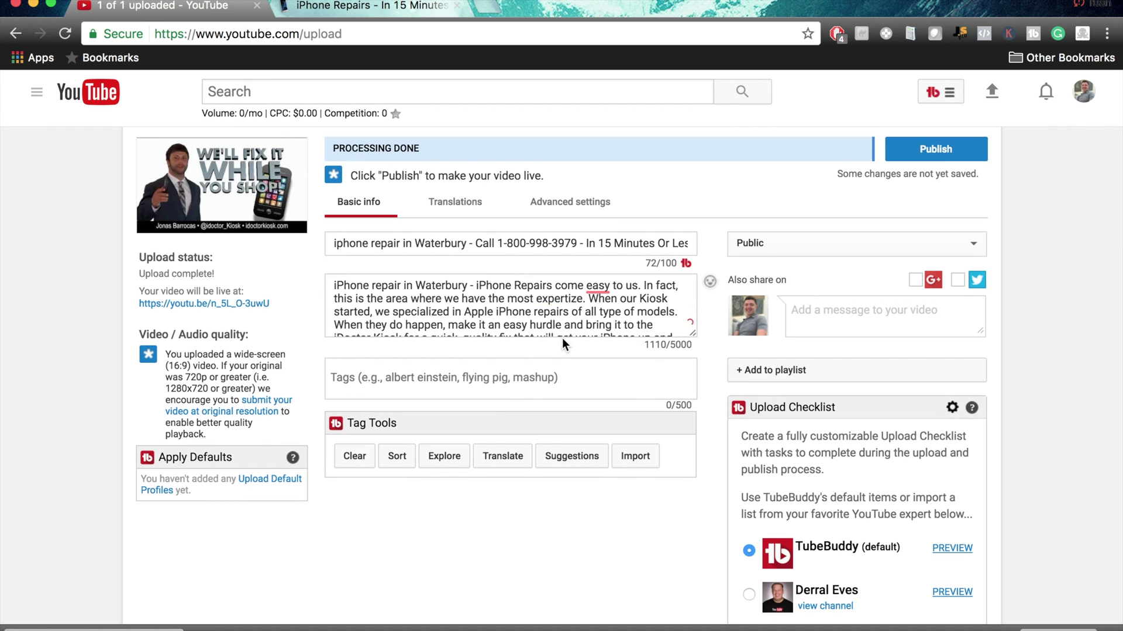
pyautogui.click(596, 285)
pyautogui.click(604, 338)
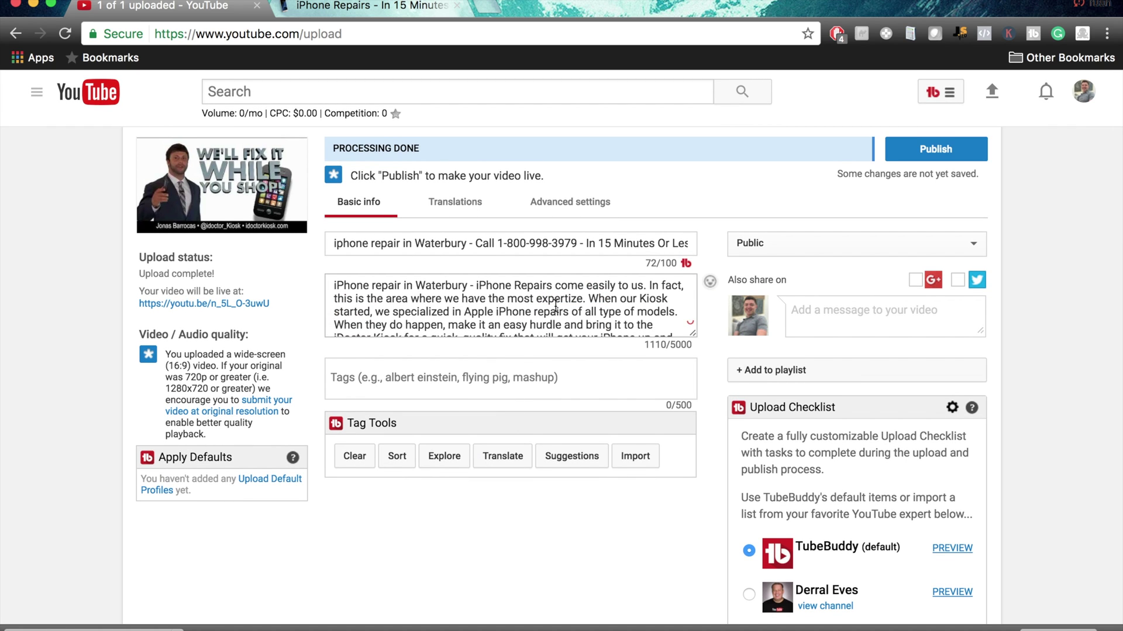
pyautogui.scroll(-2, 555, 307)
pyautogui.scroll(-3, 555, 307)
pyautogui.scroll(2, 556, 306)
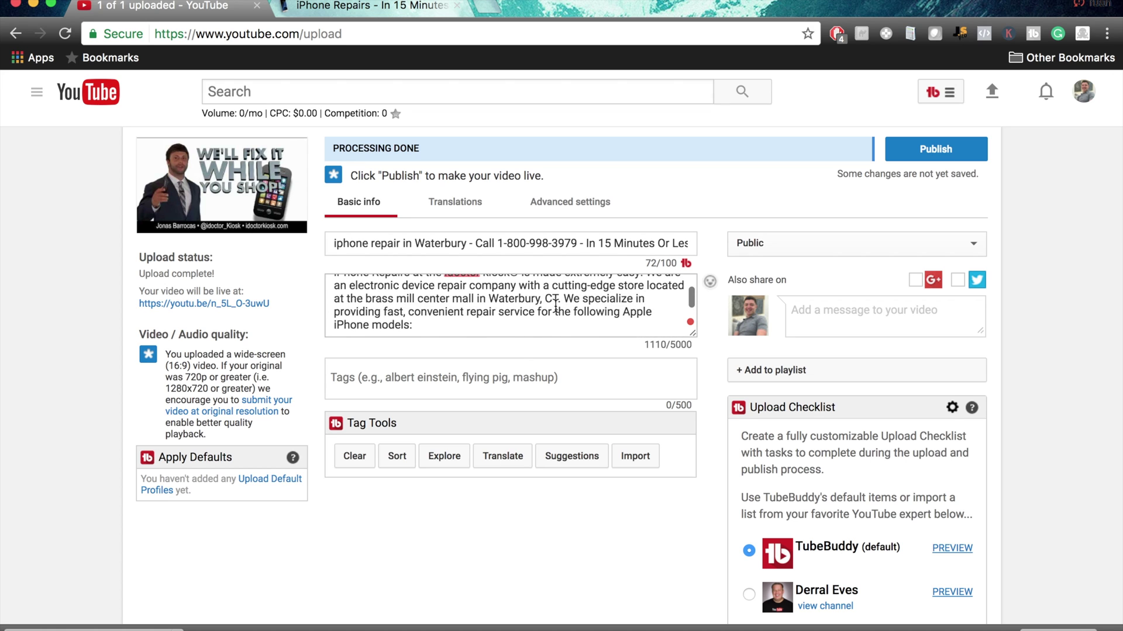
pyautogui.scroll(-2, 555, 307)
pyautogui.scroll(2, 555, 307)
pyautogui.scroll(3, 555, 305)
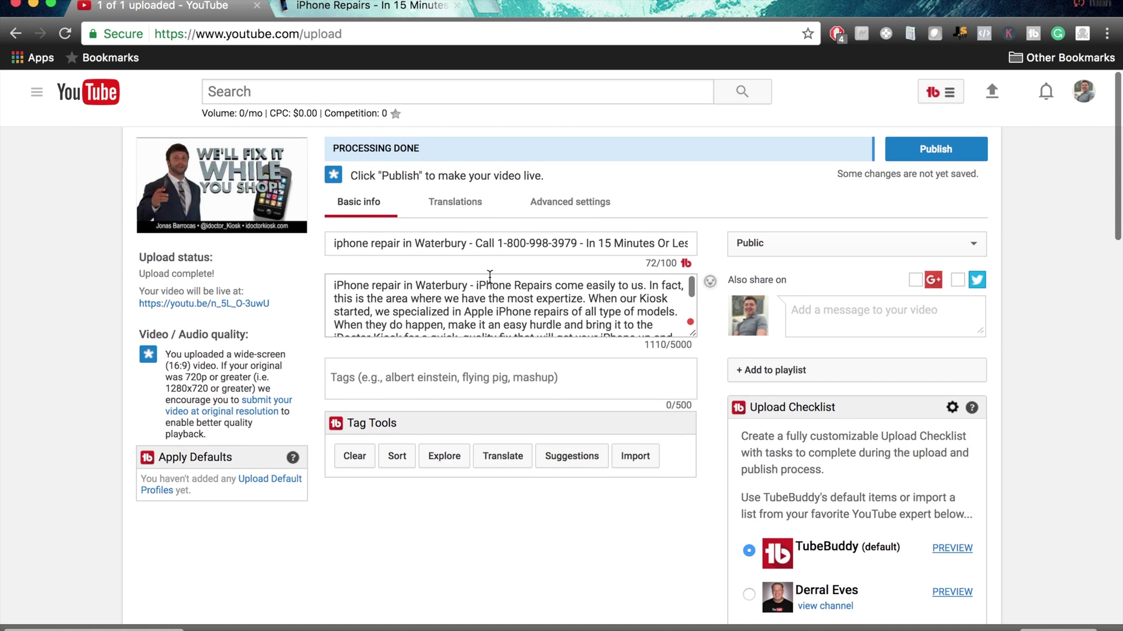
pyautogui.click(474, 286)
pyautogui.write('Call ')
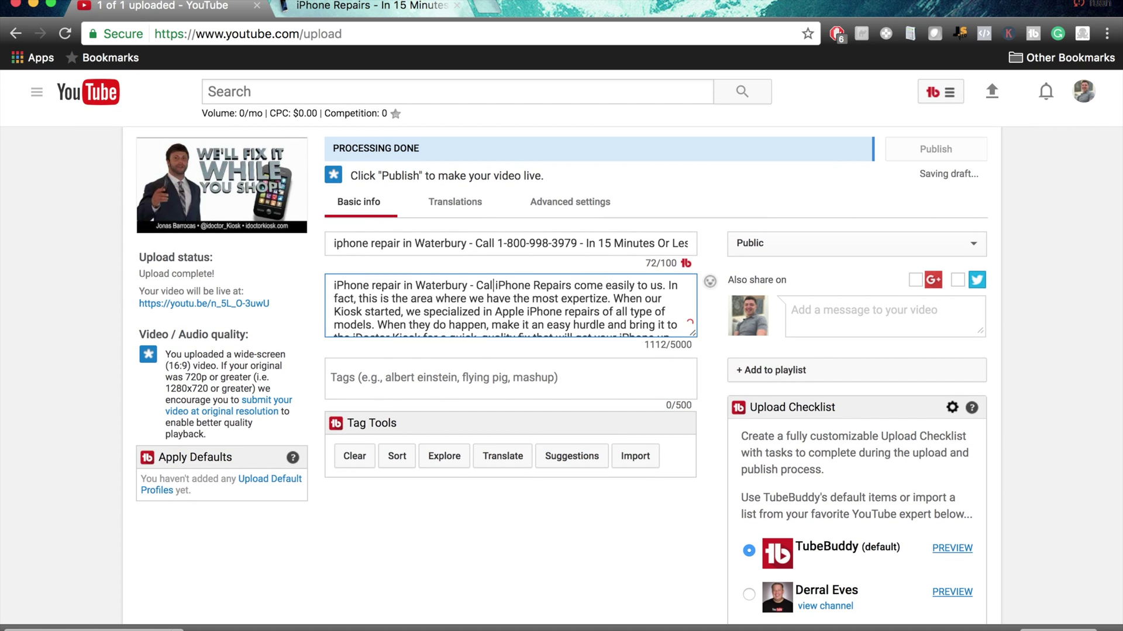
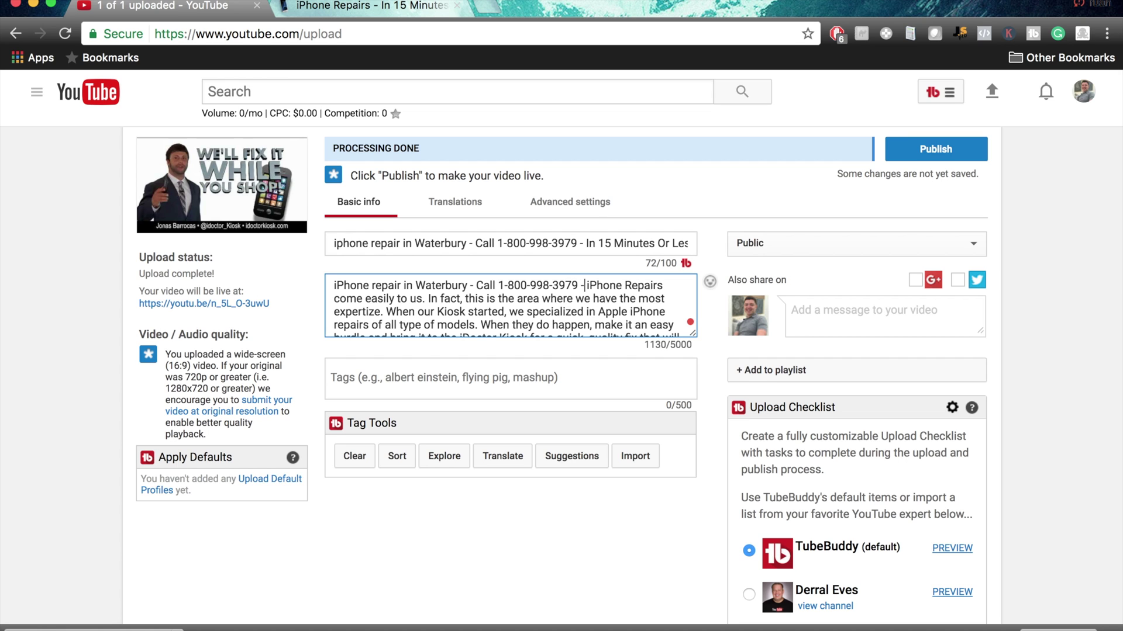
pyautogui.scroll(-3, 593, 304)
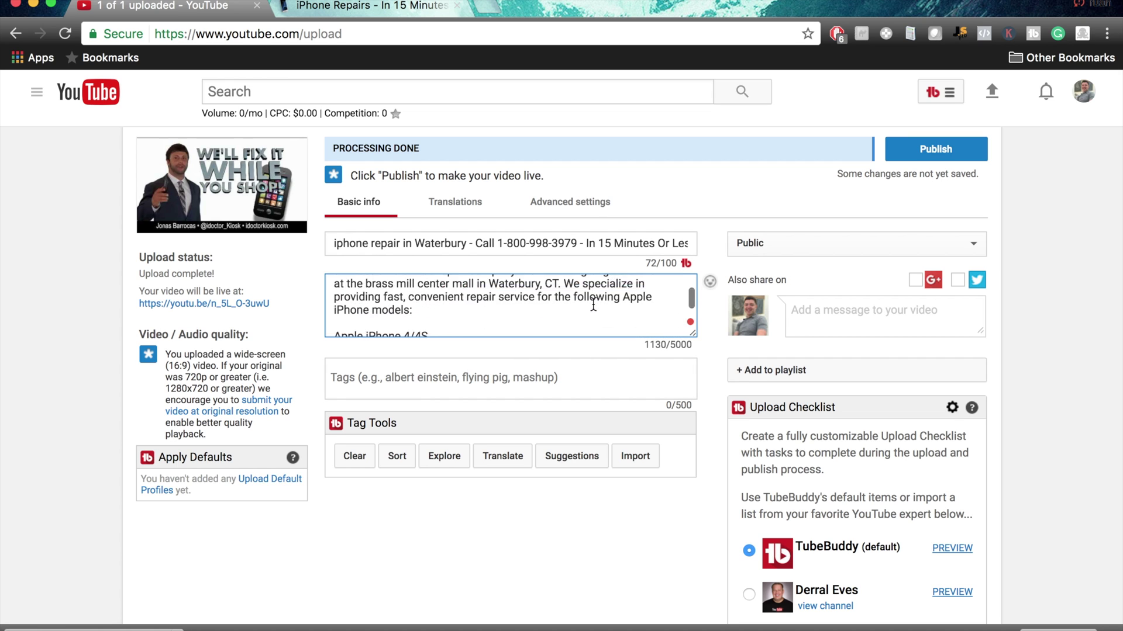
pyautogui.scroll(1, 594, 303)
pyautogui.scroll(-3, 593, 304)
pyautogui.scroll(-1, 593, 304)
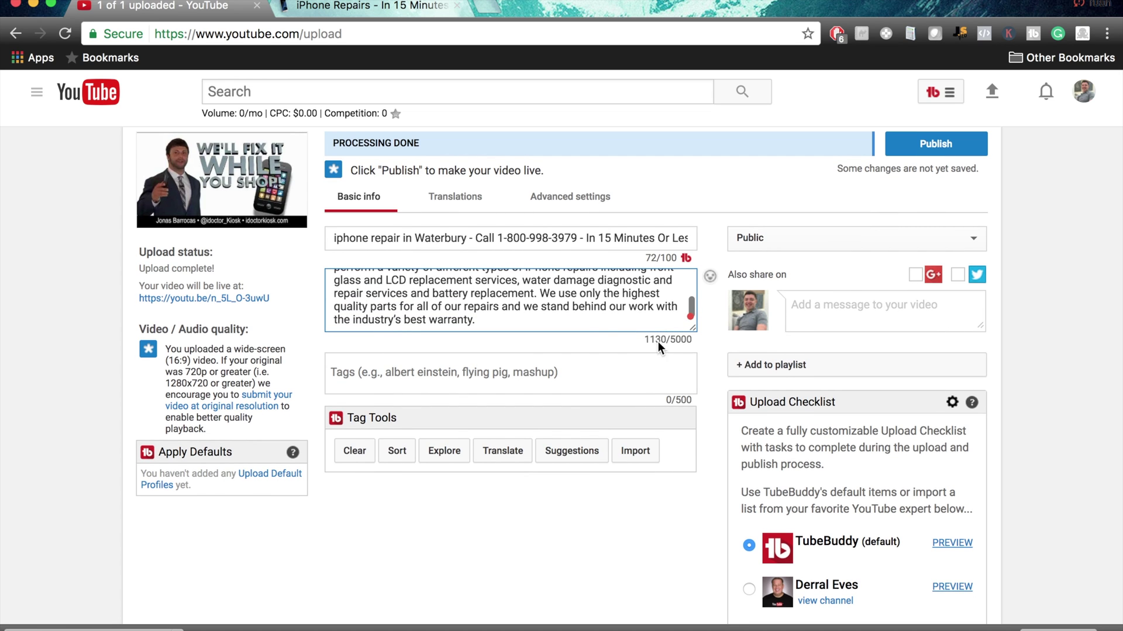
pyautogui.click(491, 319)
pyautogui.press('Return')
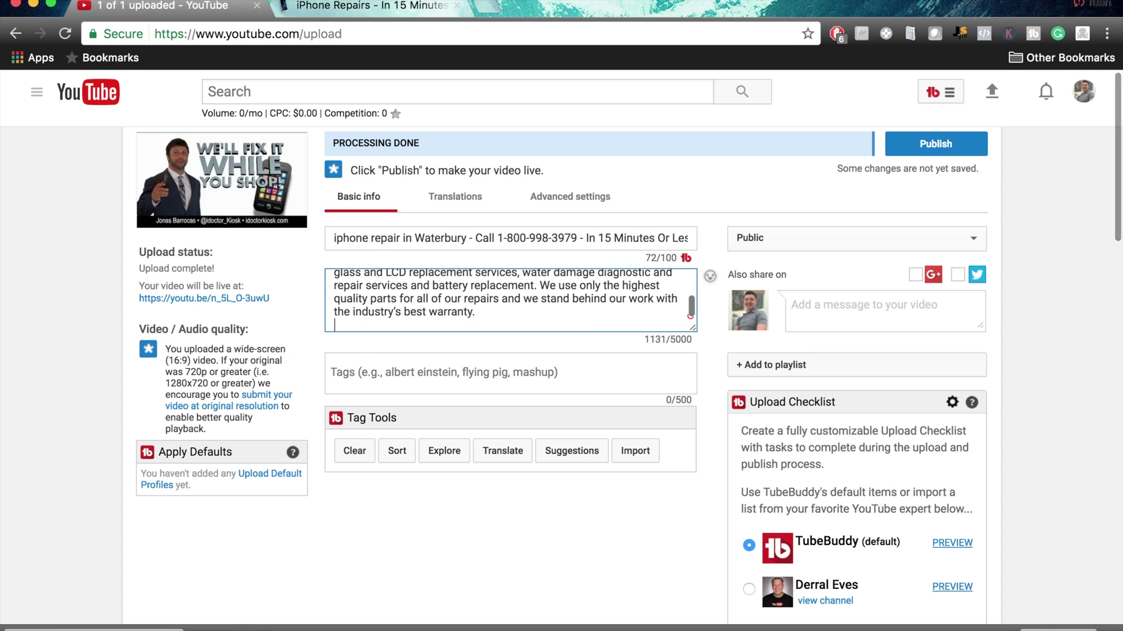
pyautogui.press('Return')
pyautogui.write('iD')
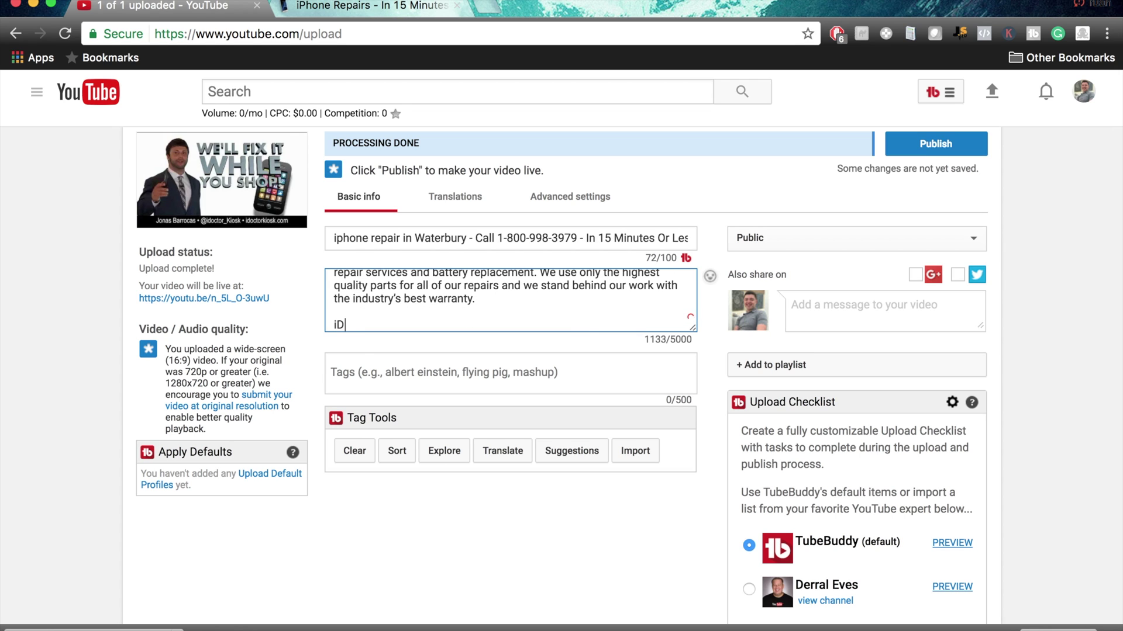
pyautogui.write('octor K')
pyautogui.write('isok - Wate')
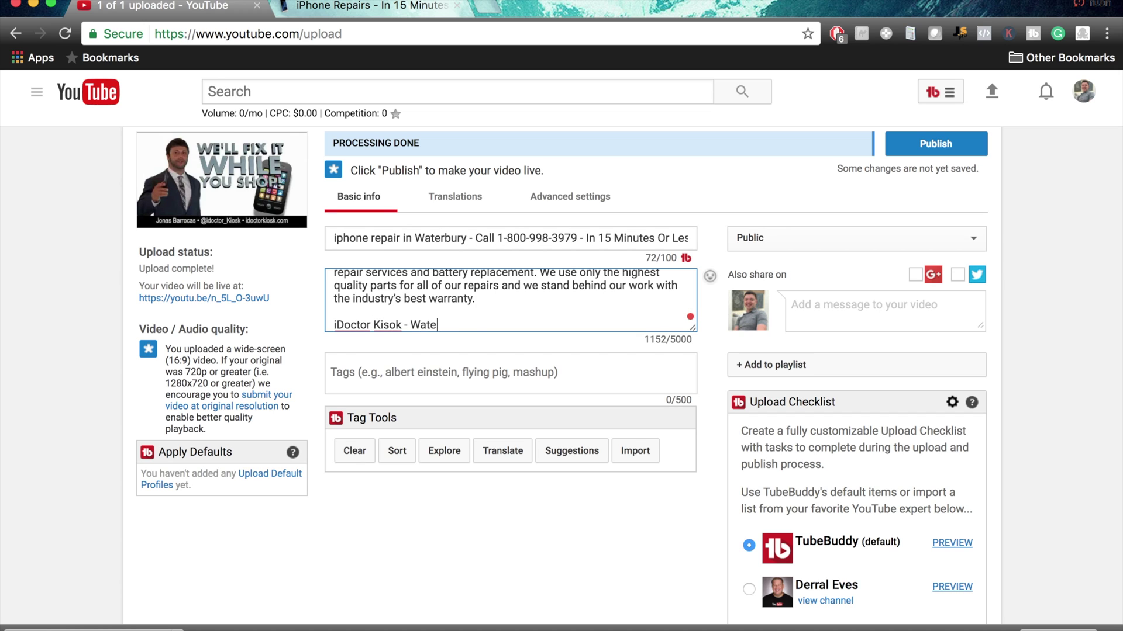
pyautogui.write('rbury Mall')
pyautogui.press('Return')
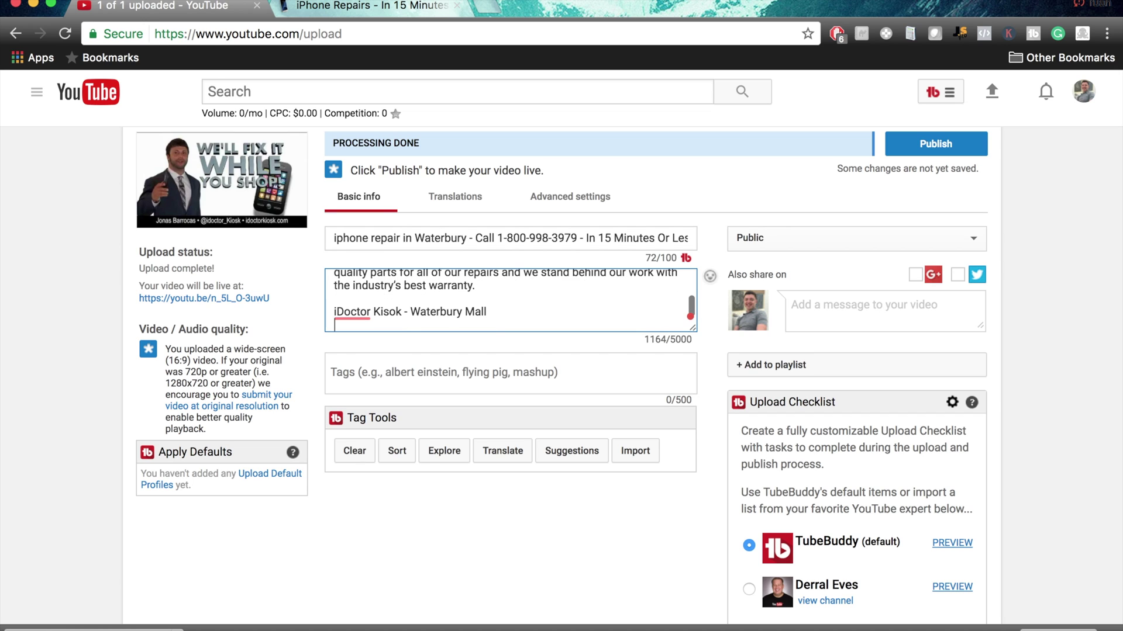
pyautogui.click(373, 6)
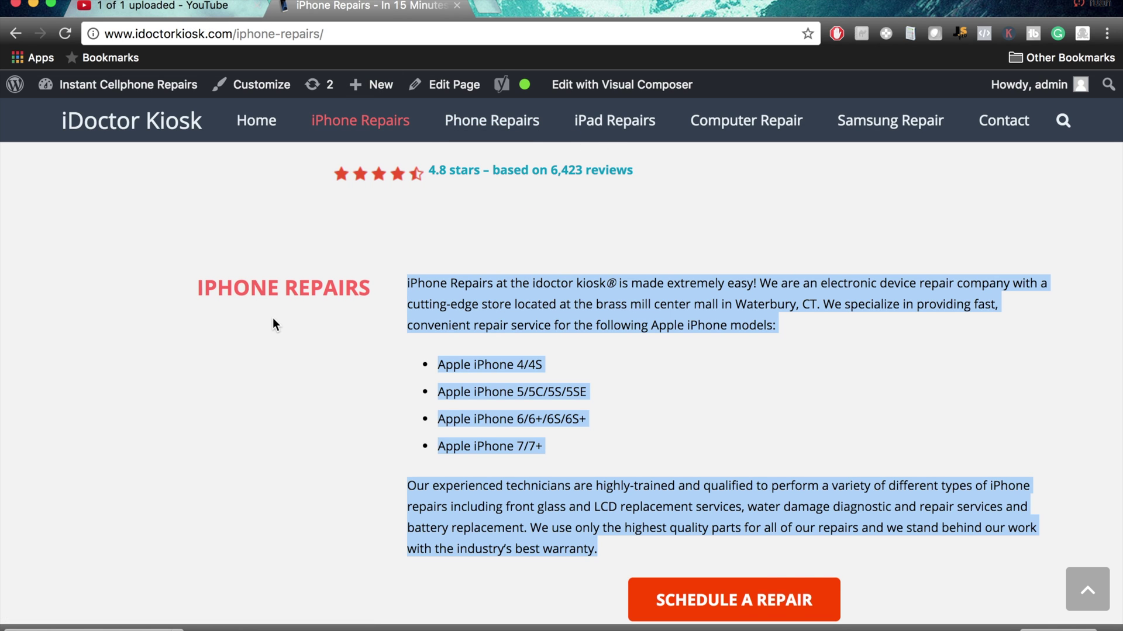
pyautogui.scroll(10, 273, 318)
pyautogui.click(147, 6)
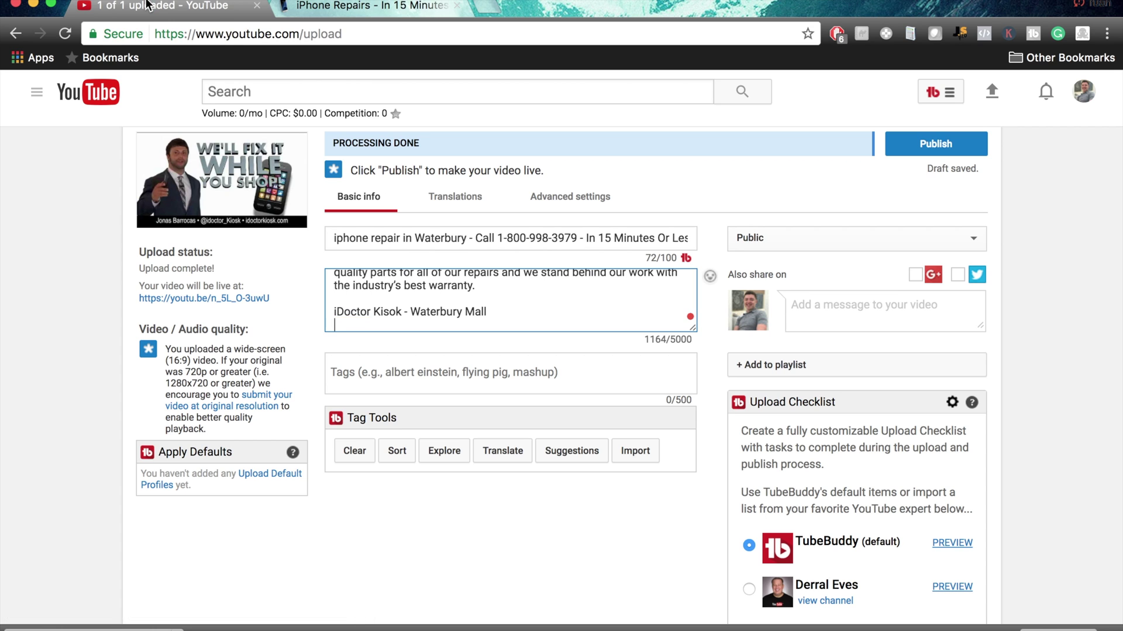
pyautogui.press('Return')
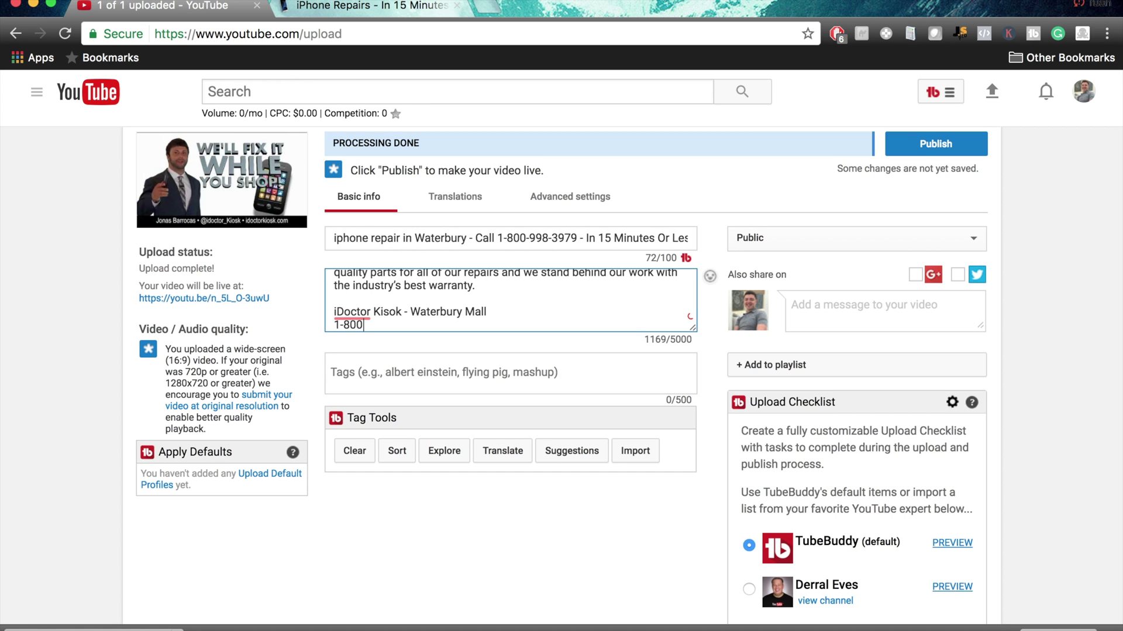
pyautogui.click(358, 10)
pyautogui.click(189, 12)
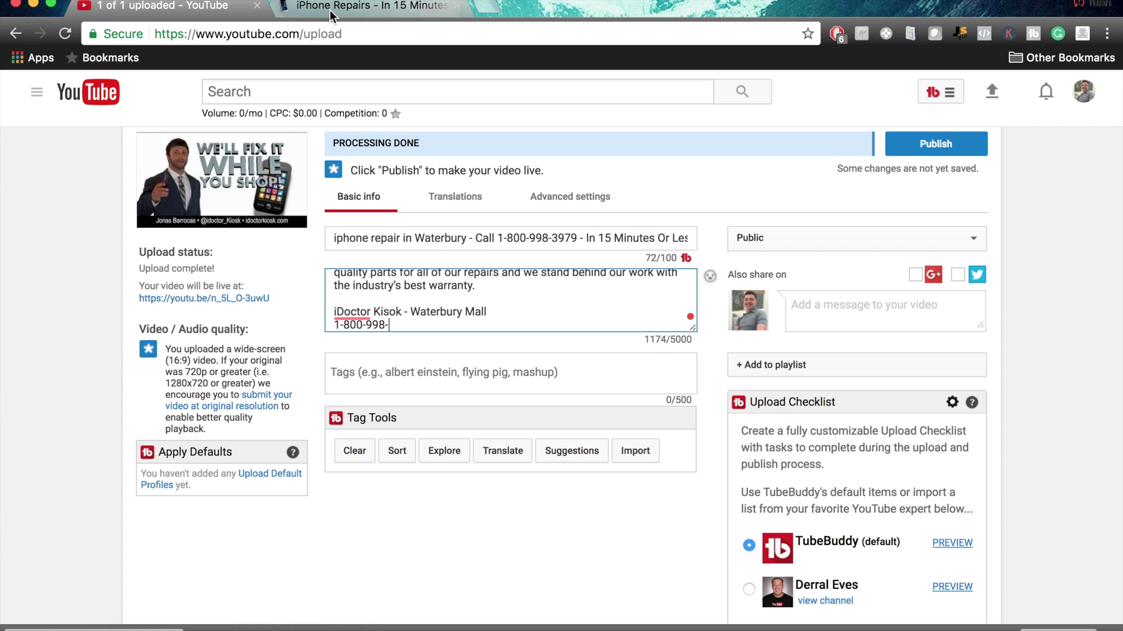
pyautogui.click(330, 10)
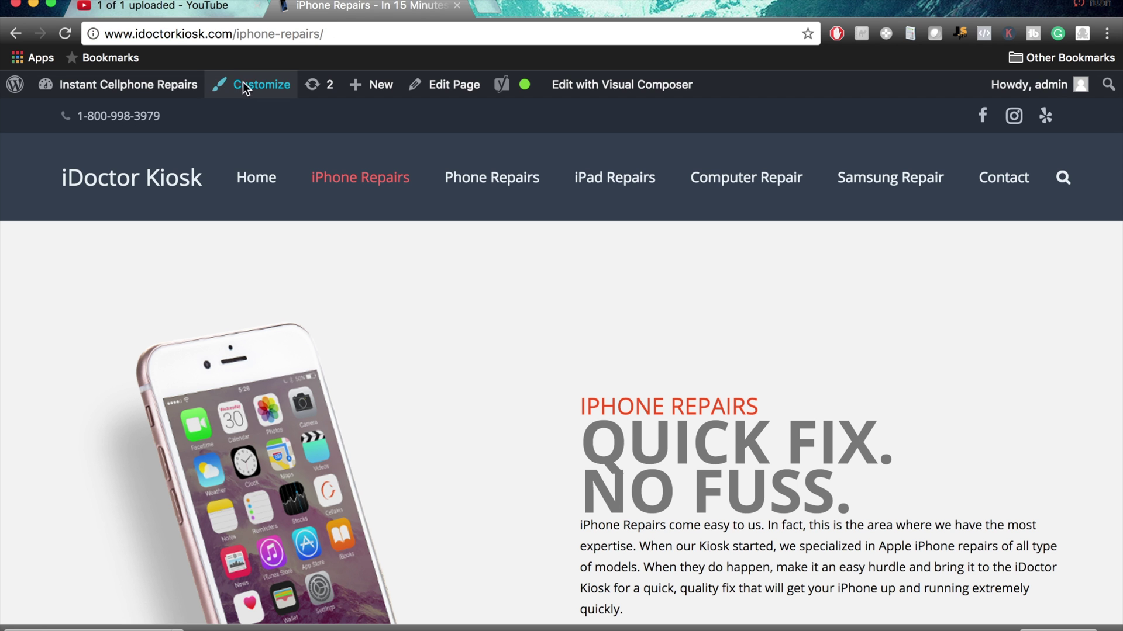
pyautogui.click(179, 11)
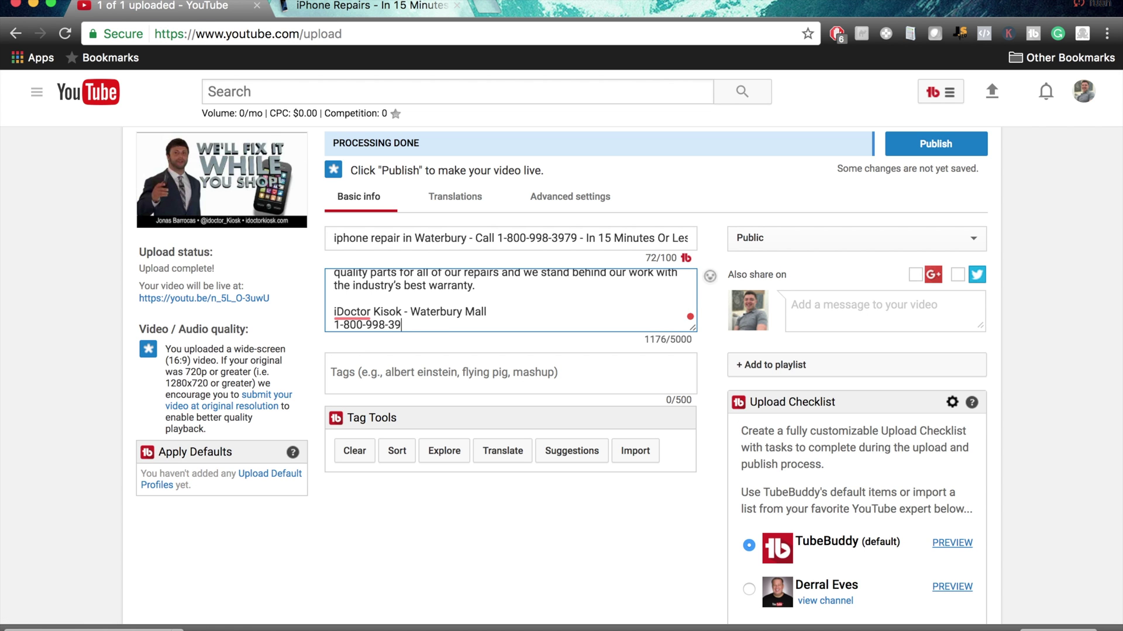
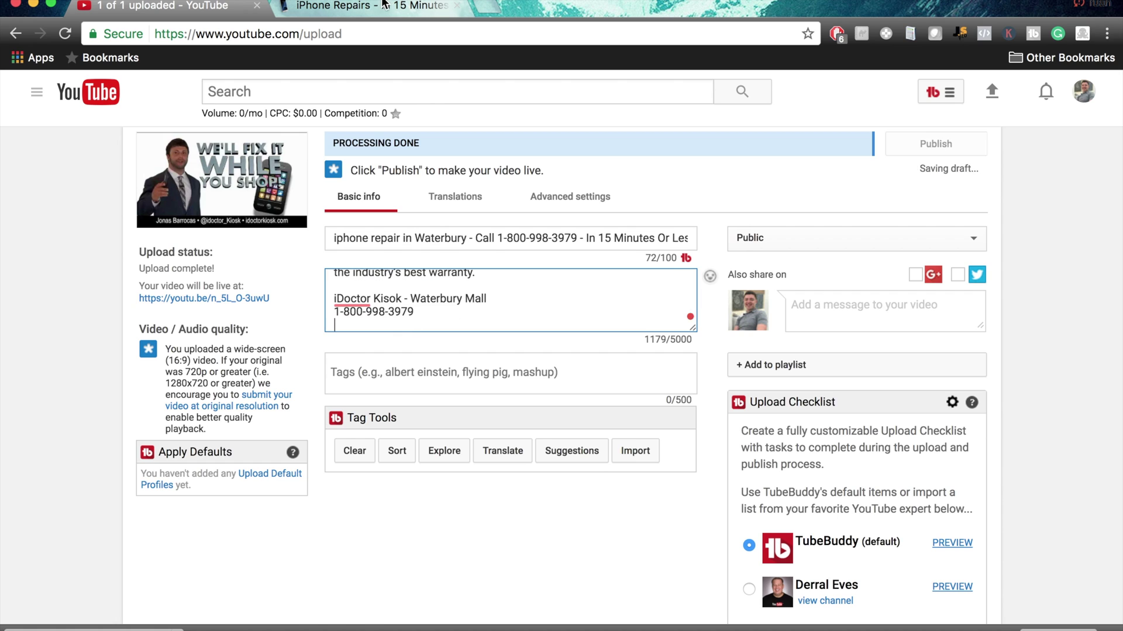
pyautogui.click(386, 9)
# Google 'idoctor kiosk' to read the shop's Waterbury address, then return to the upload page.
pyautogui.click(636, 32)
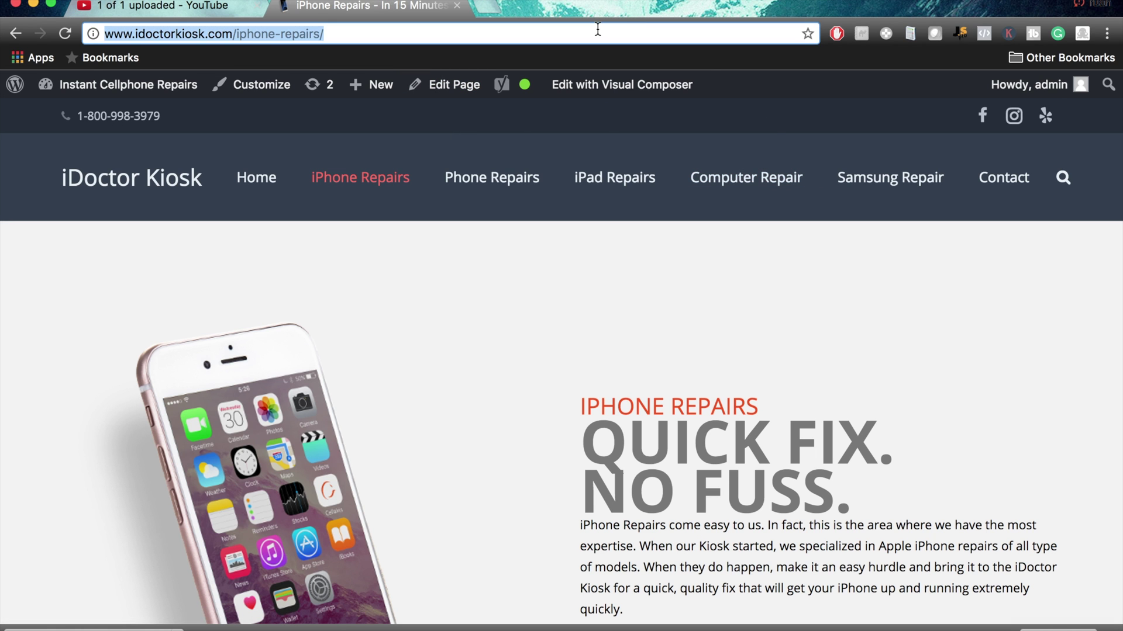
pyautogui.write('idocto')
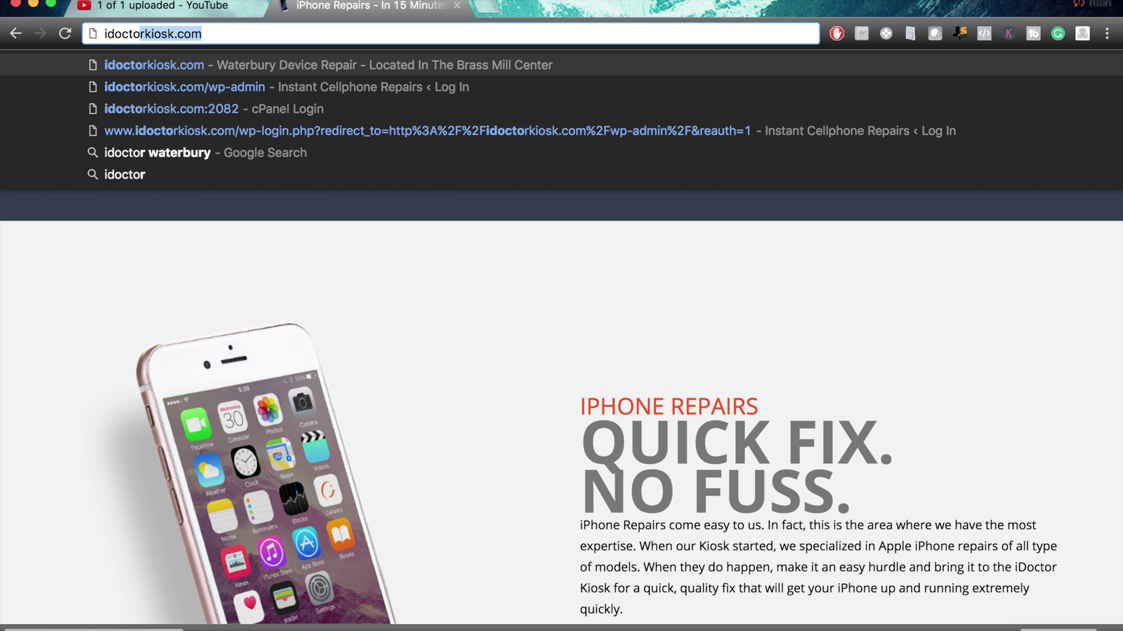
pyautogui.write('r kiosk')
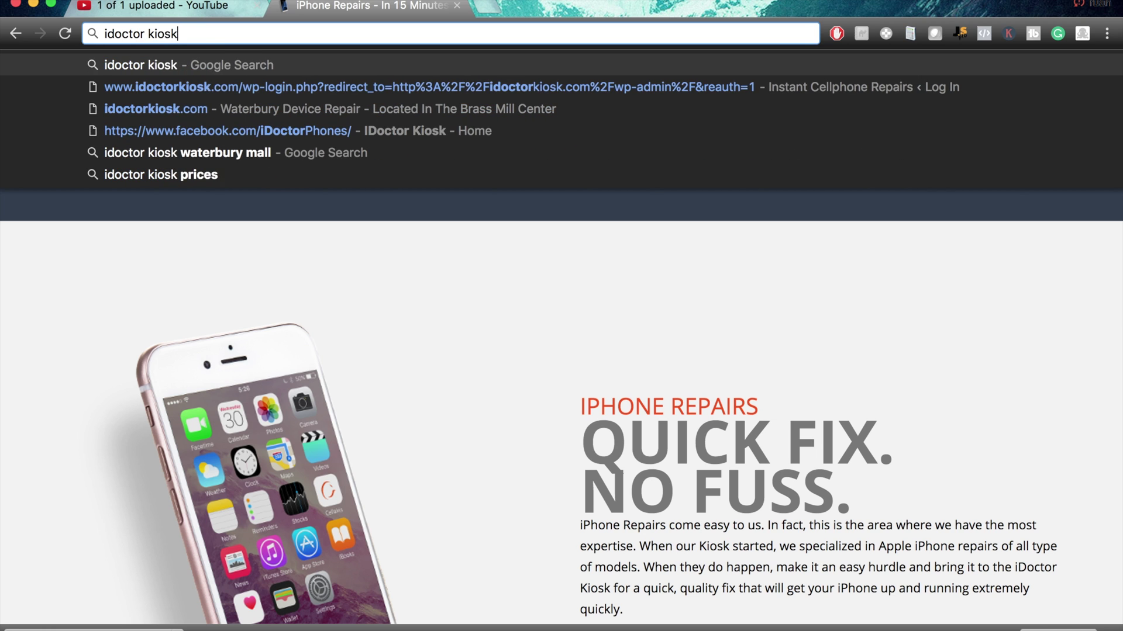
pyautogui.press('Return')
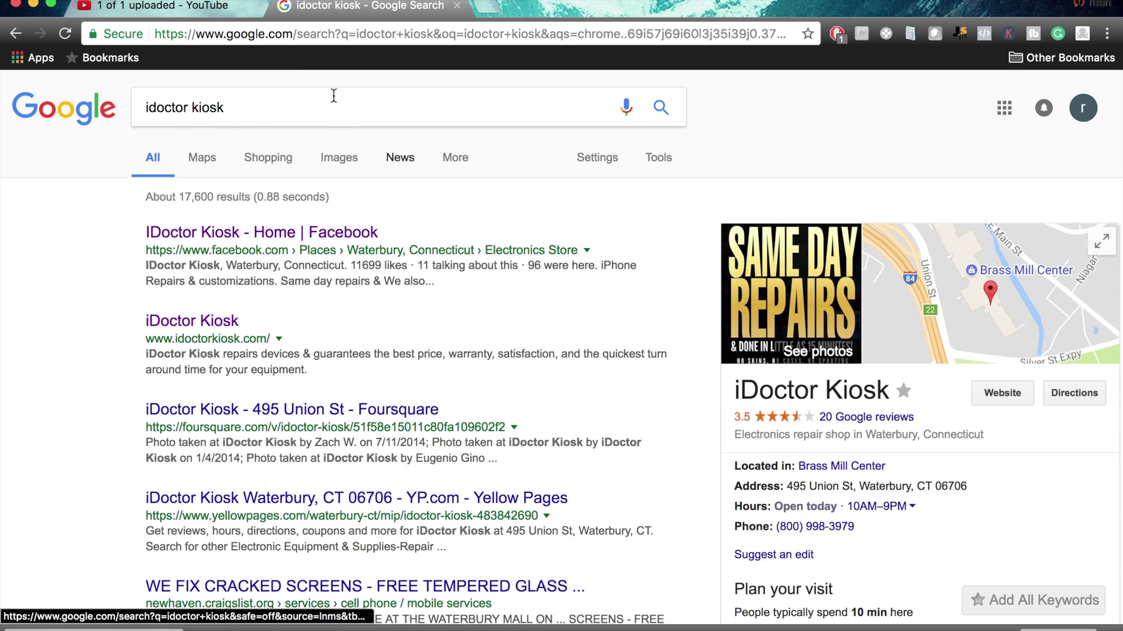
pyautogui.click(227, 11)
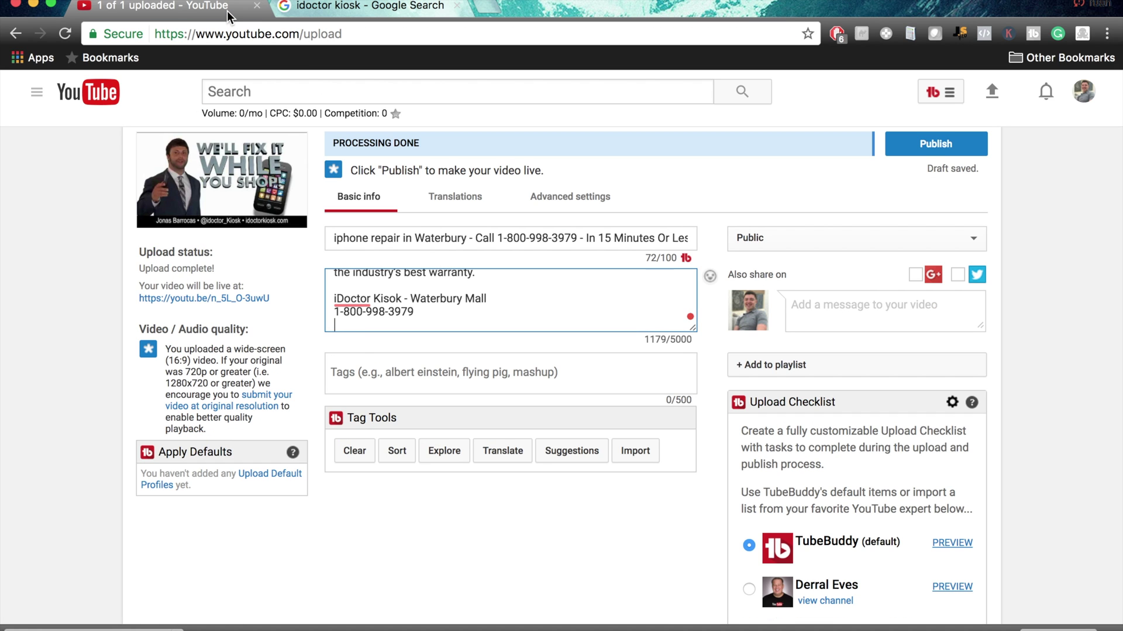
pyautogui.write('495 Union S')
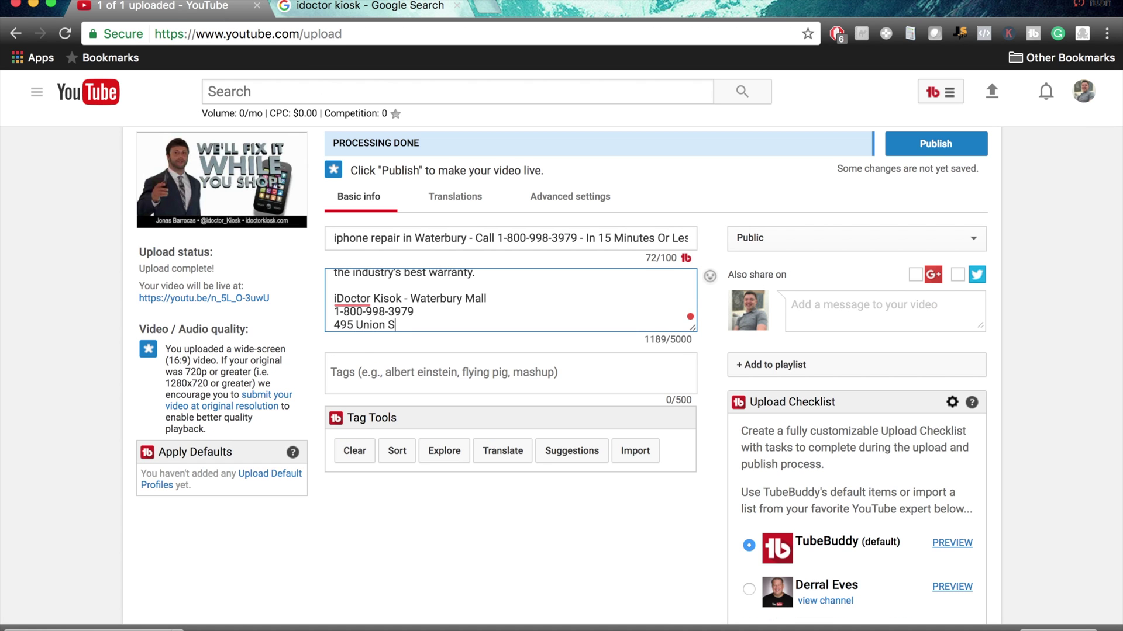
pyautogui.write('treetm')
pyautogui.press('BackSpace')
pyautogui.press('BackSpace')
pyautogui.write(', Waterbury')
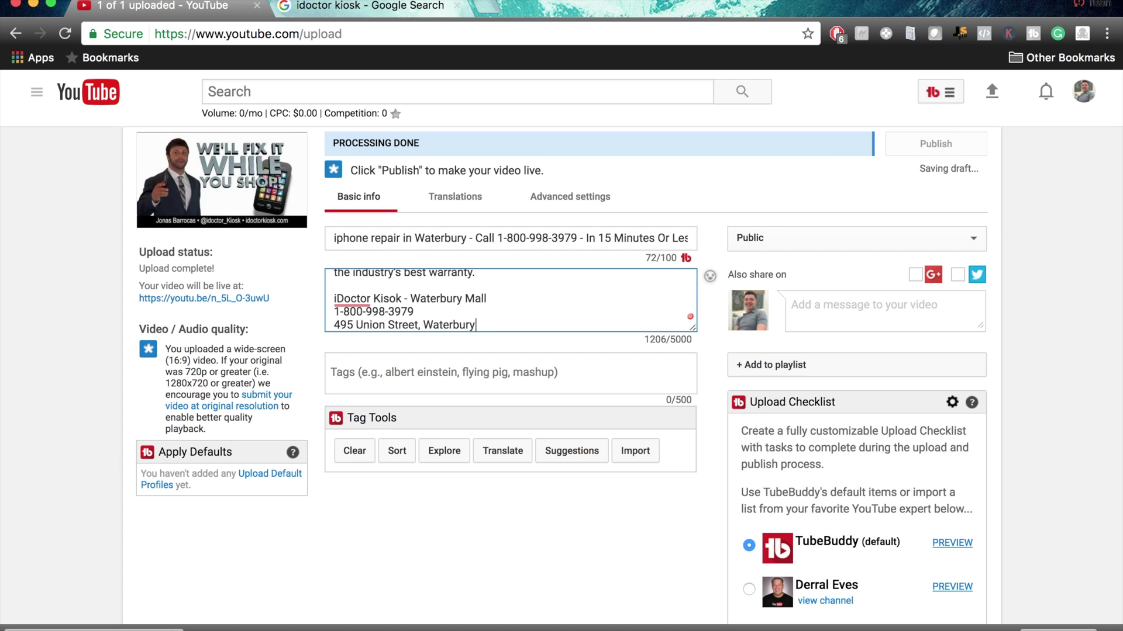
pyautogui.write(', CT 06')
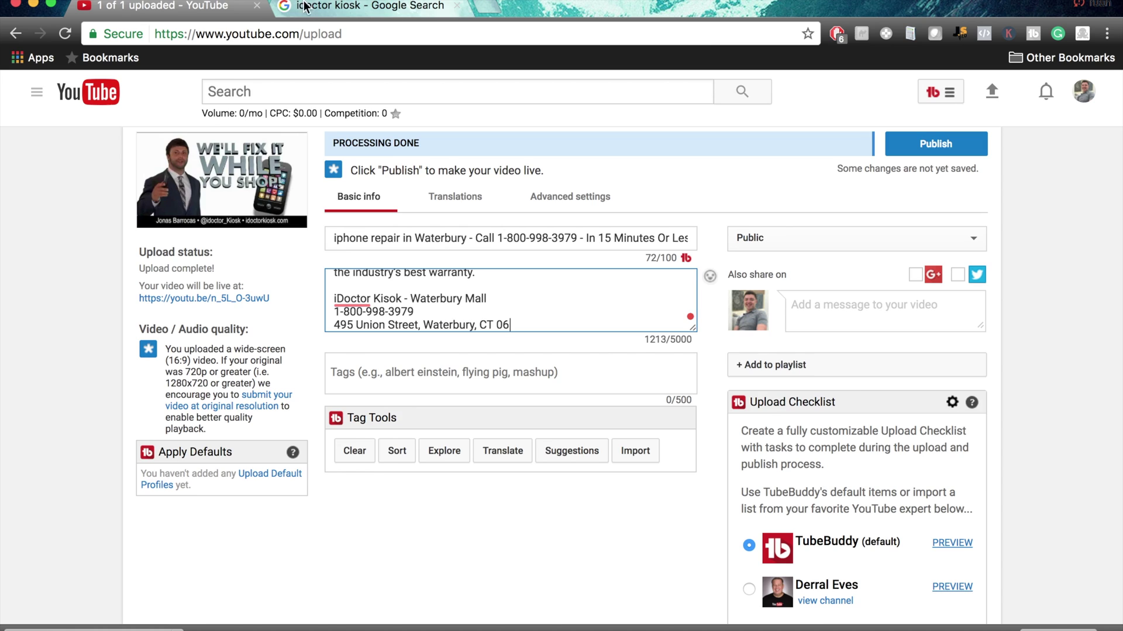
pyautogui.click(324, 11)
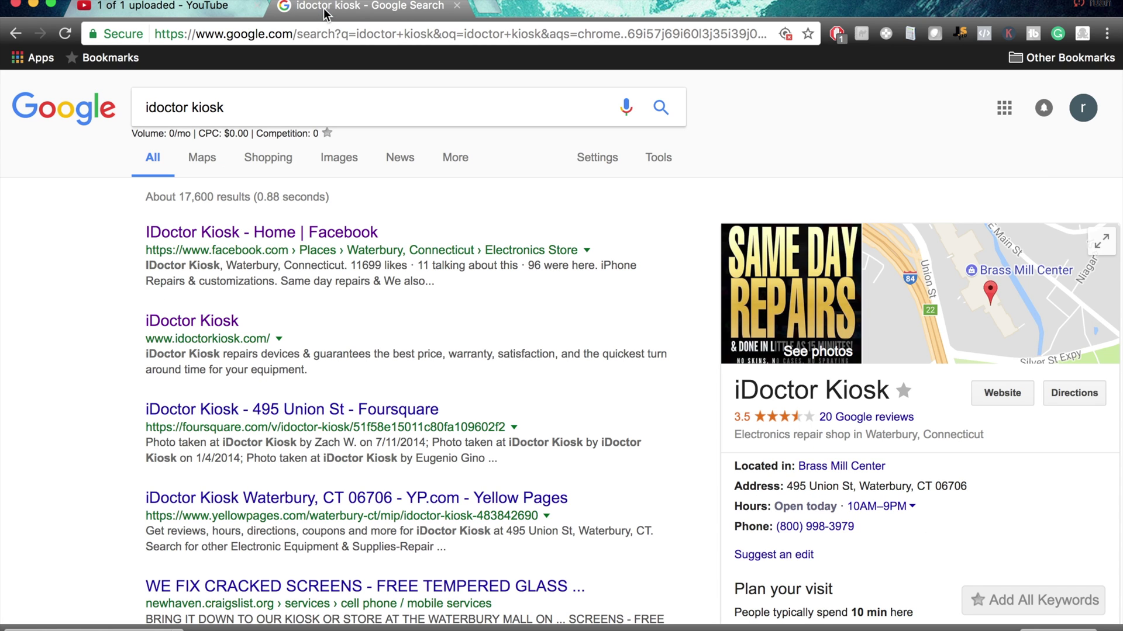
pyautogui.click(176, 7)
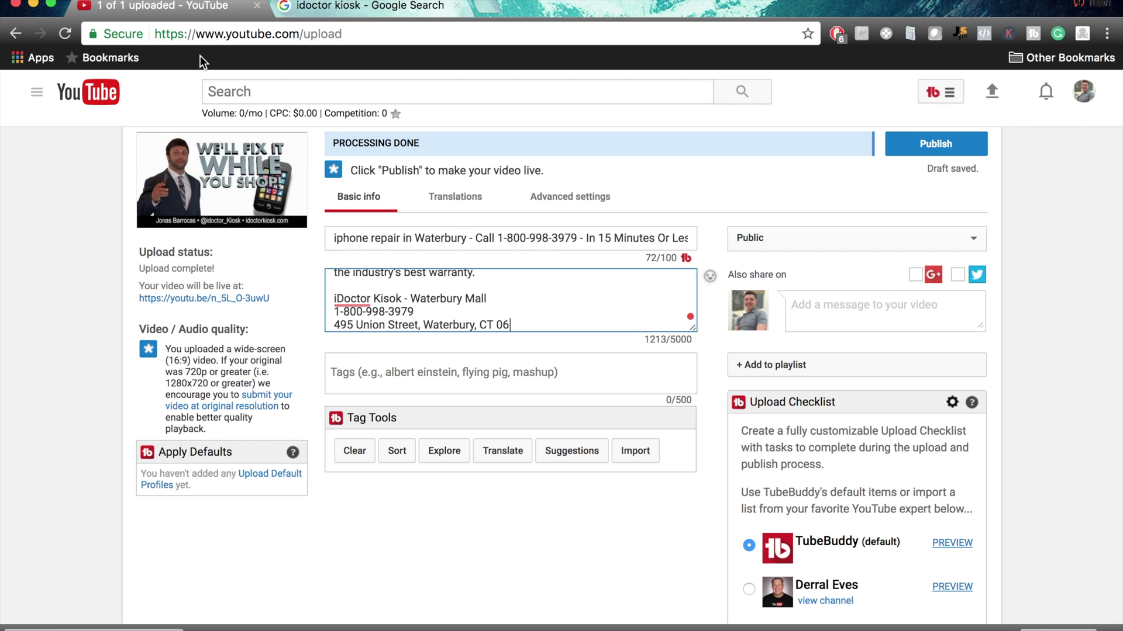
pyautogui.write('706')
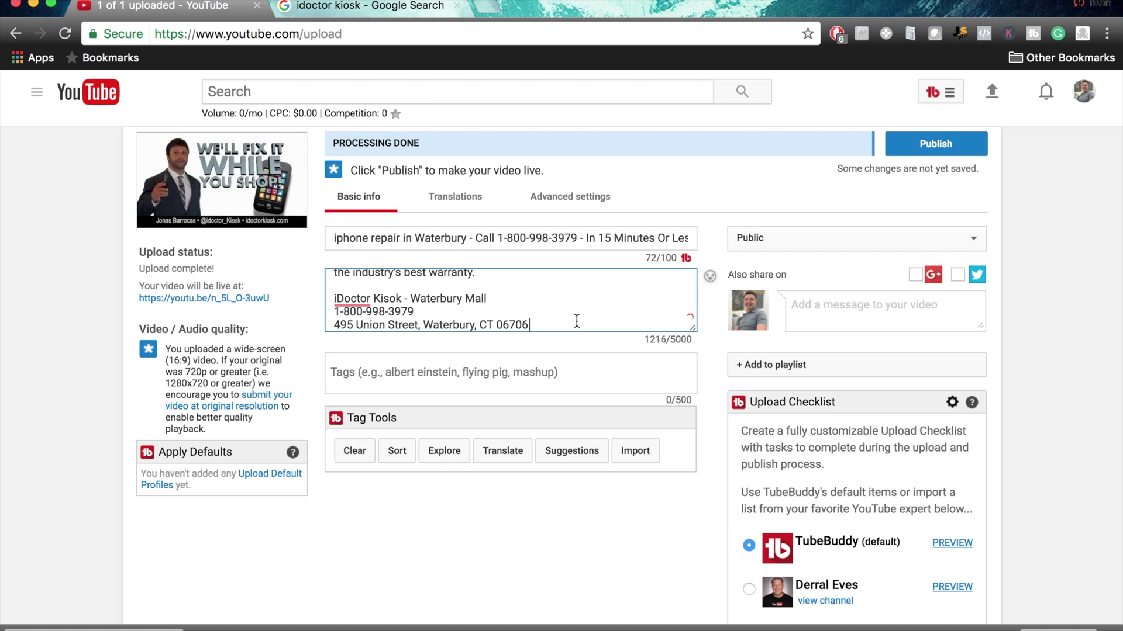
pyautogui.scroll(3, 605, 304)
pyautogui.scroll(3, 606, 307)
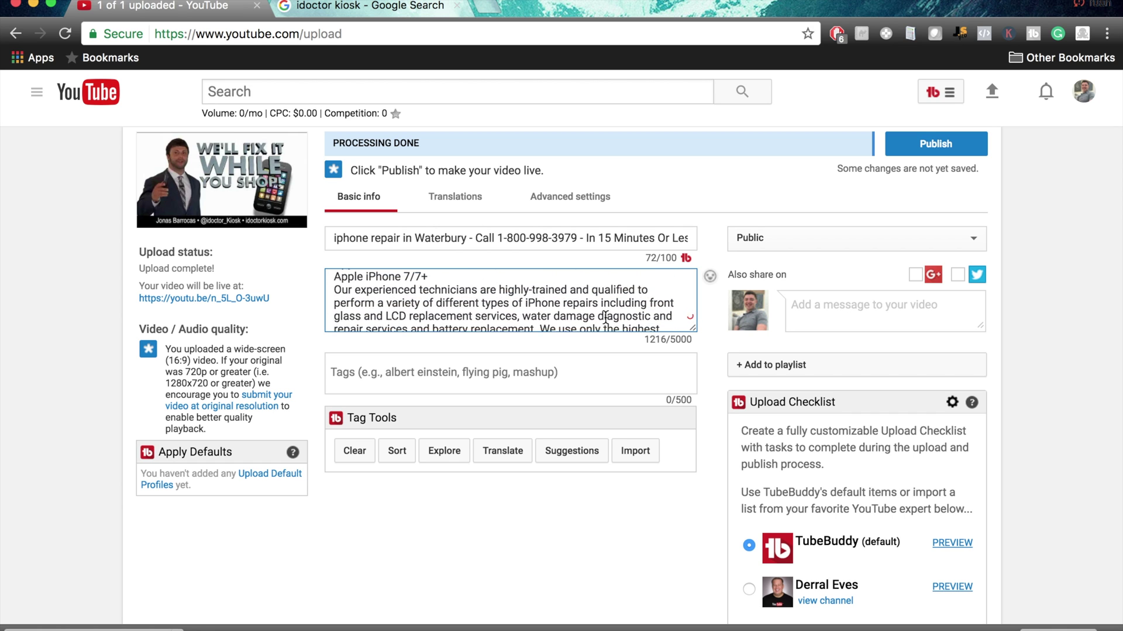
pyautogui.scroll(3, 605, 311)
pyautogui.scroll(3, 606, 316)
pyautogui.scroll(3, 606, 318)
pyautogui.scroll(3, 606, 317)
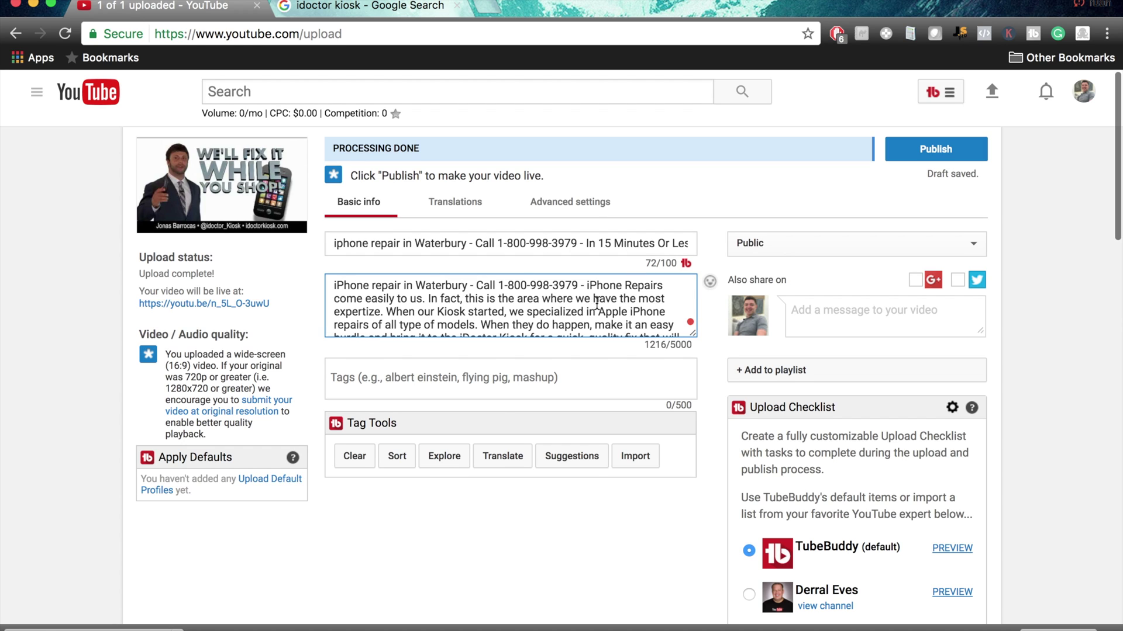
pyautogui.click(517, 389)
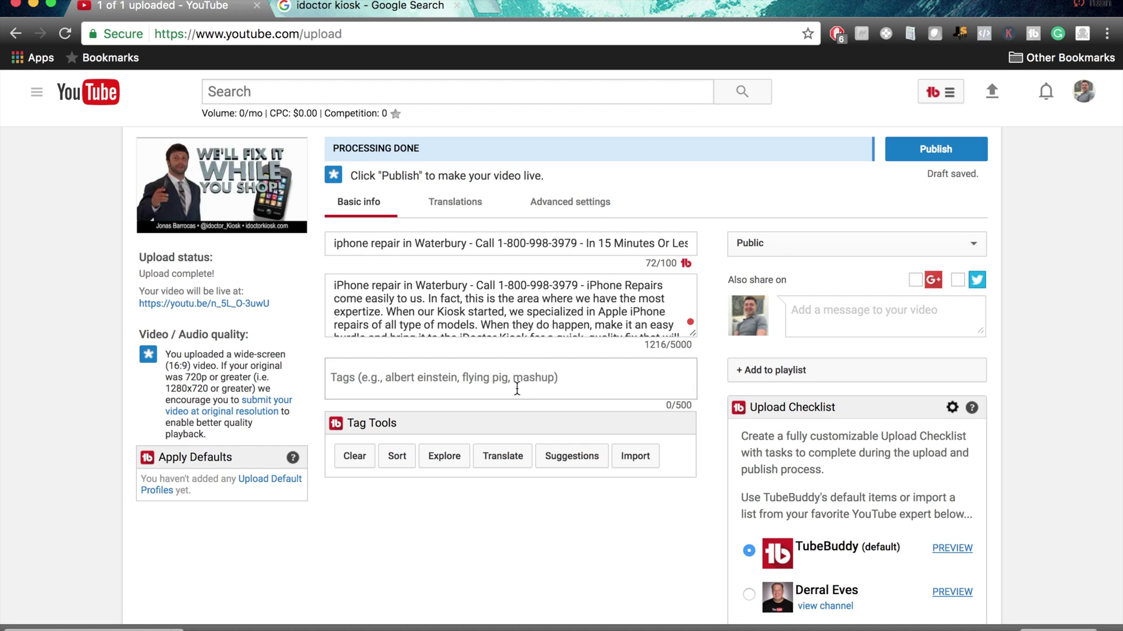
pyautogui.write('iphone repair in water')
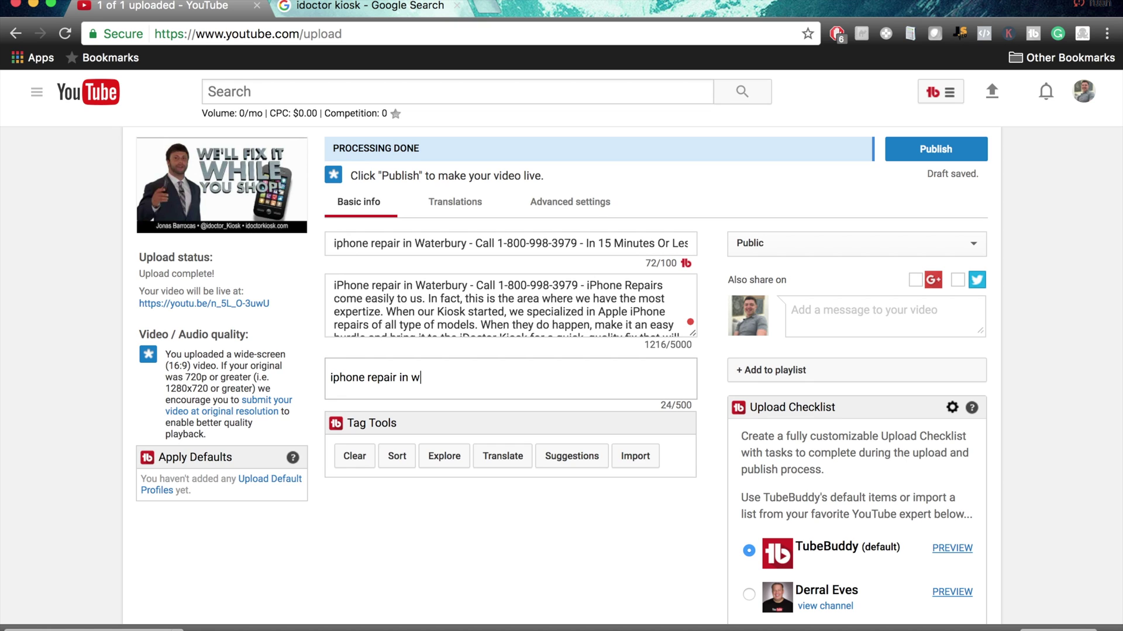
pyautogui.write('bury')
# Add tags iphone repair in waterbury, iphone repairs, phone repairs, iphone repairs in CT, phone repairs in CT.
pyautogui.press('Return')
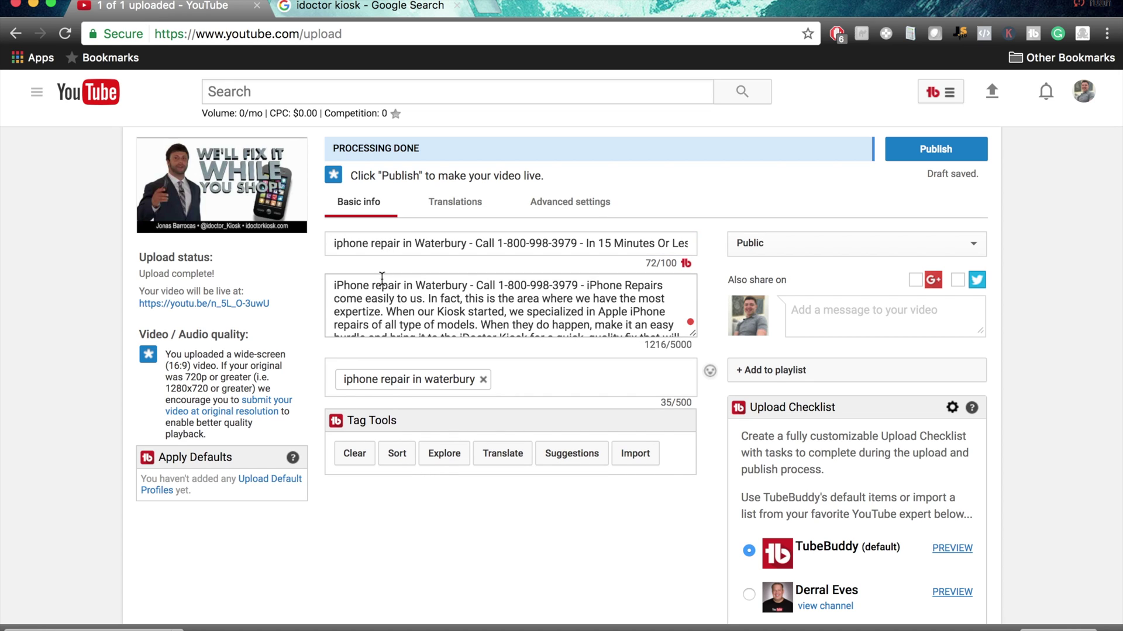
pyautogui.doubleClick(378, 289)
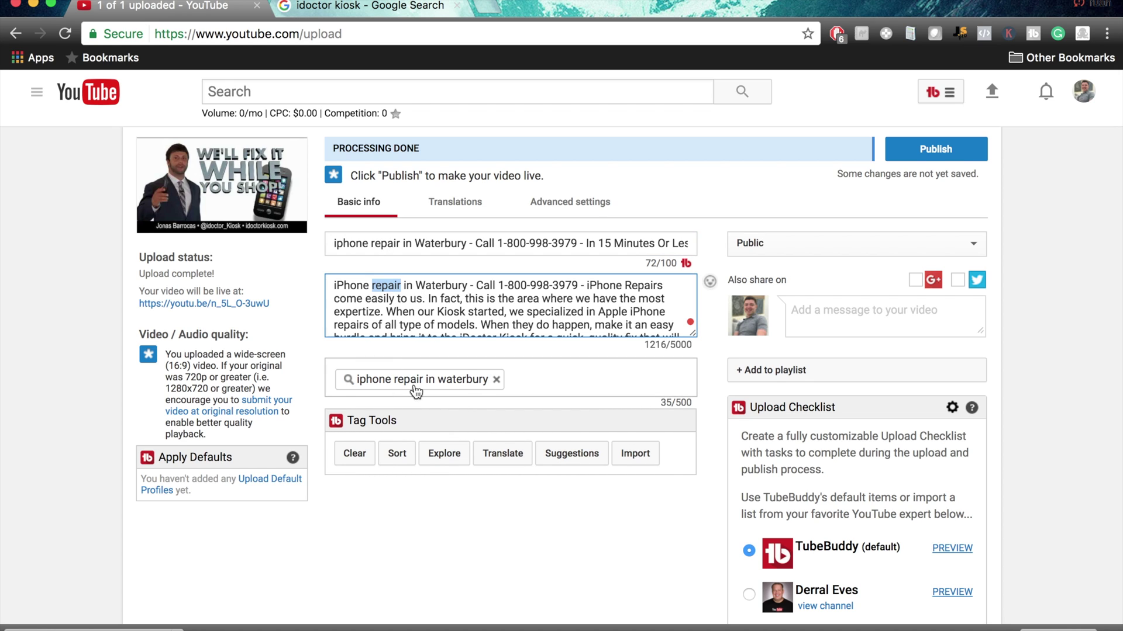
pyautogui.click(559, 379)
pyautogui.write('iphone repairs')
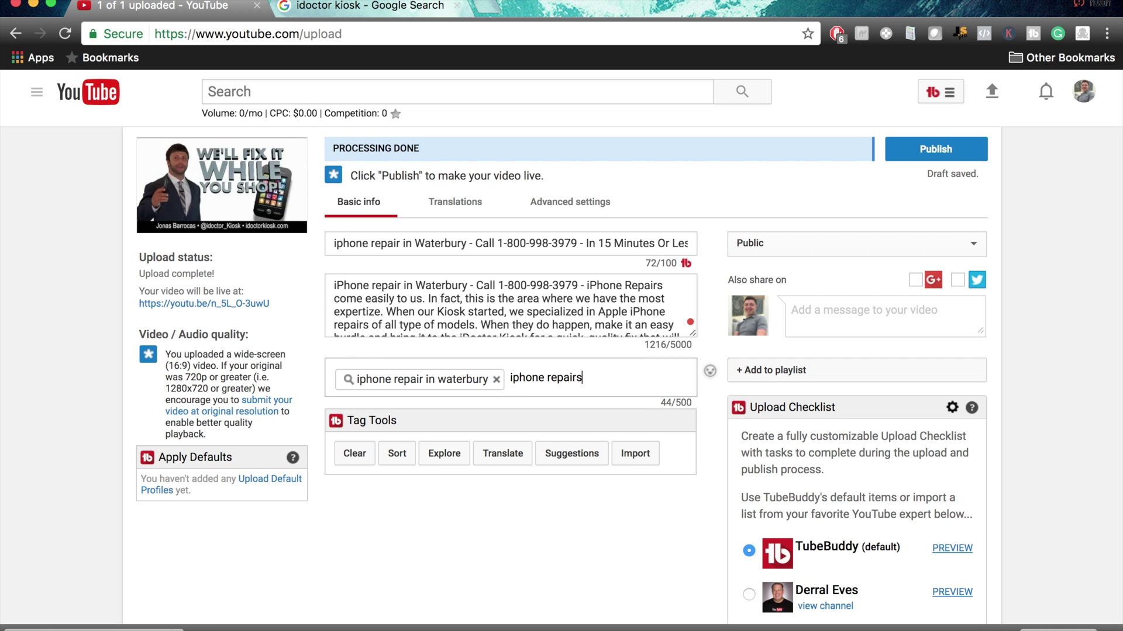
pyautogui.press('Return')
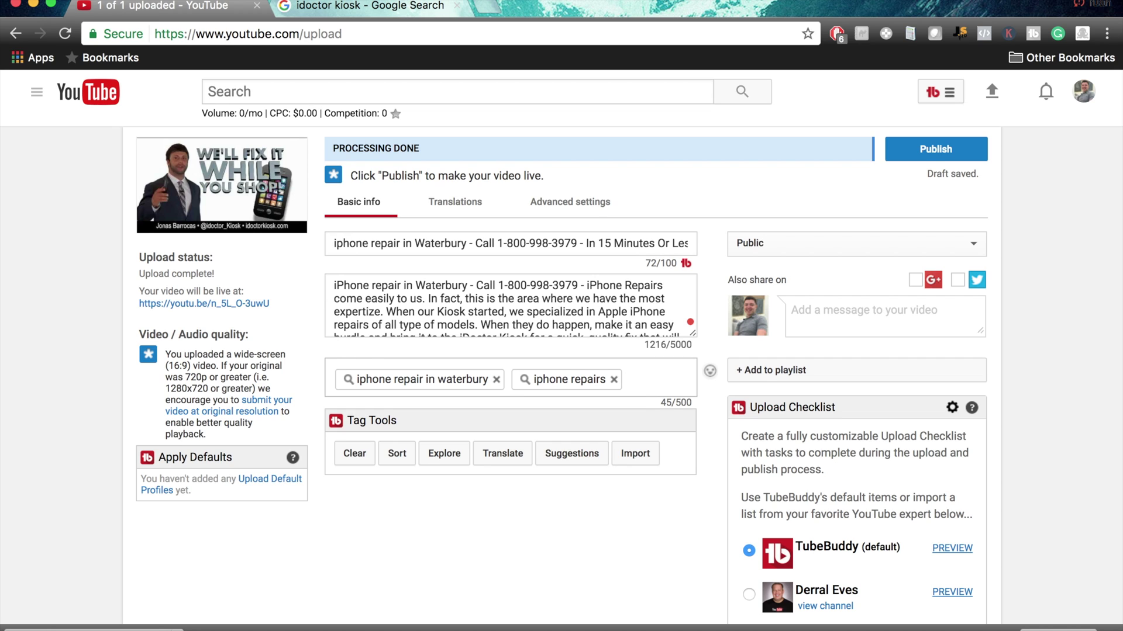
pyautogui.write('phone repairs')
pyautogui.press('Return')
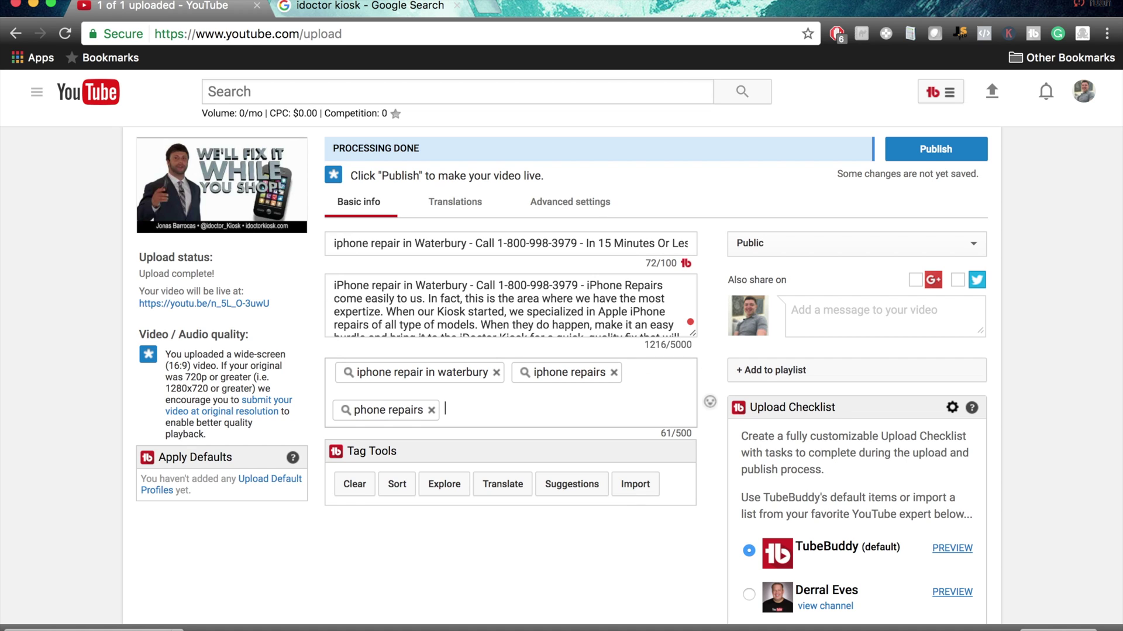
pyautogui.write('one')
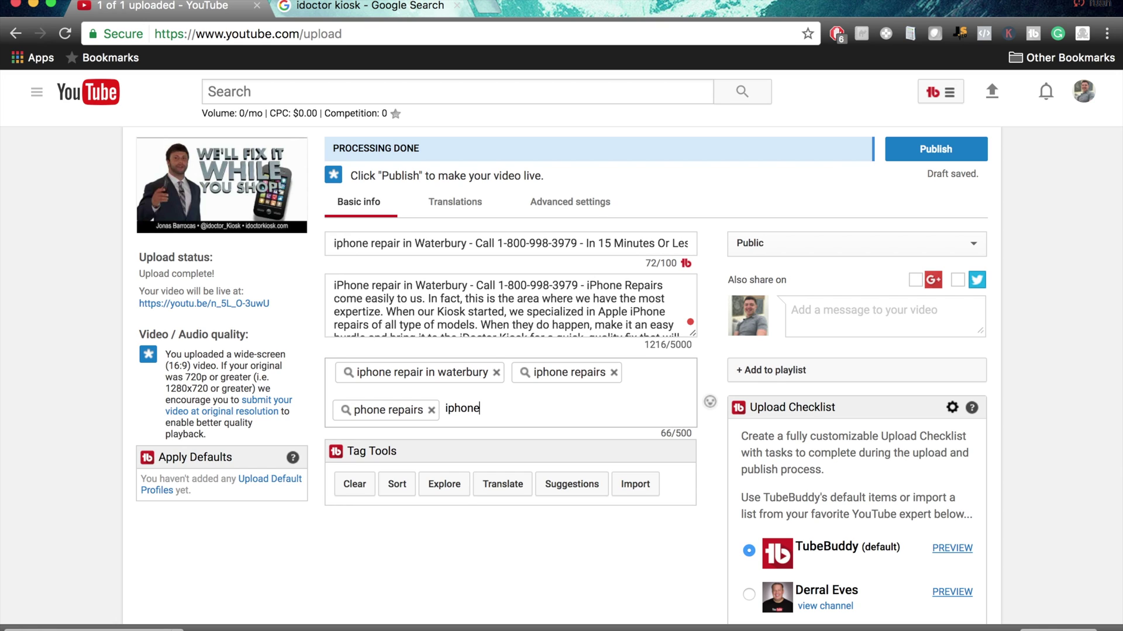
pyautogui.write(' repairs in CT')
pyautogui.press('Return')
pyautogui.write('phone')
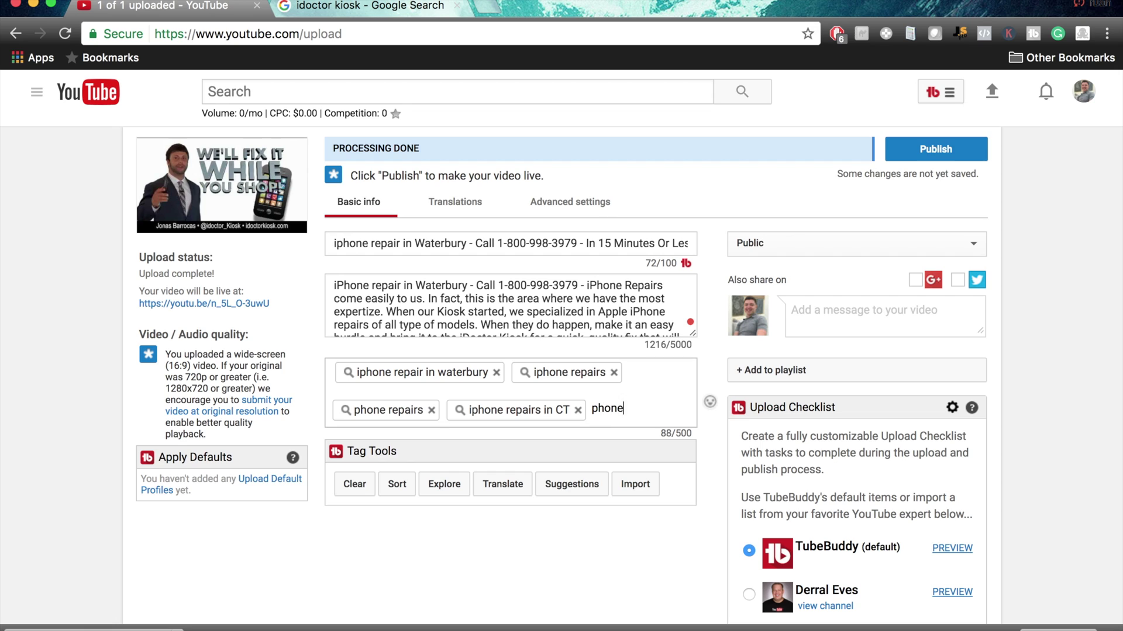
pyautogui.write(' repairs in CT')
pyautogui.press('Return')
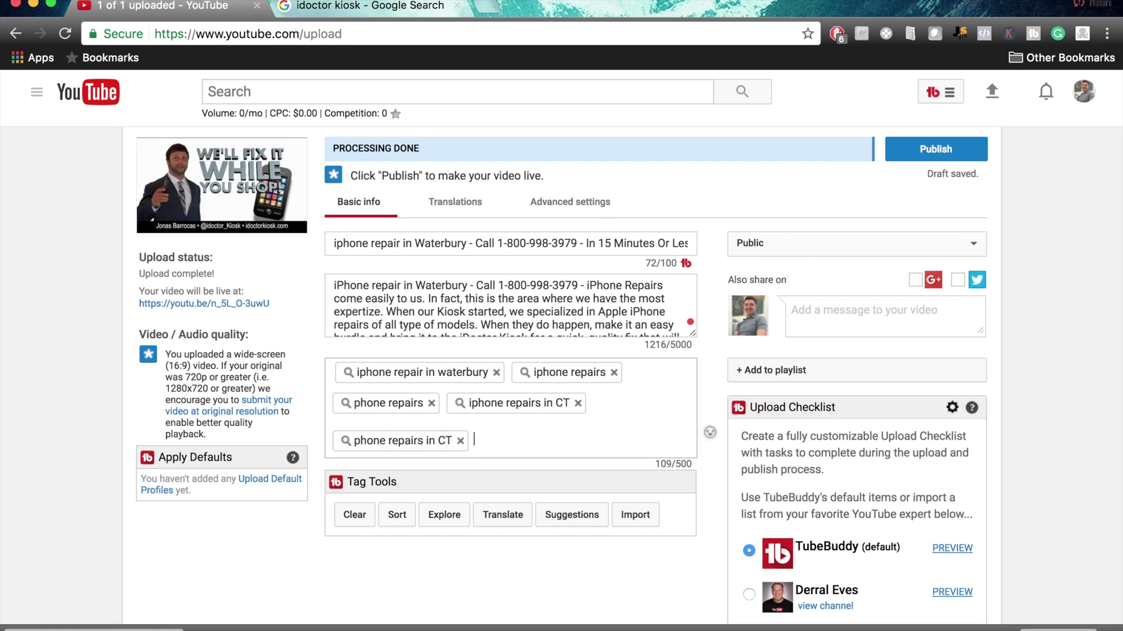
pyautogui.write('phone repai')
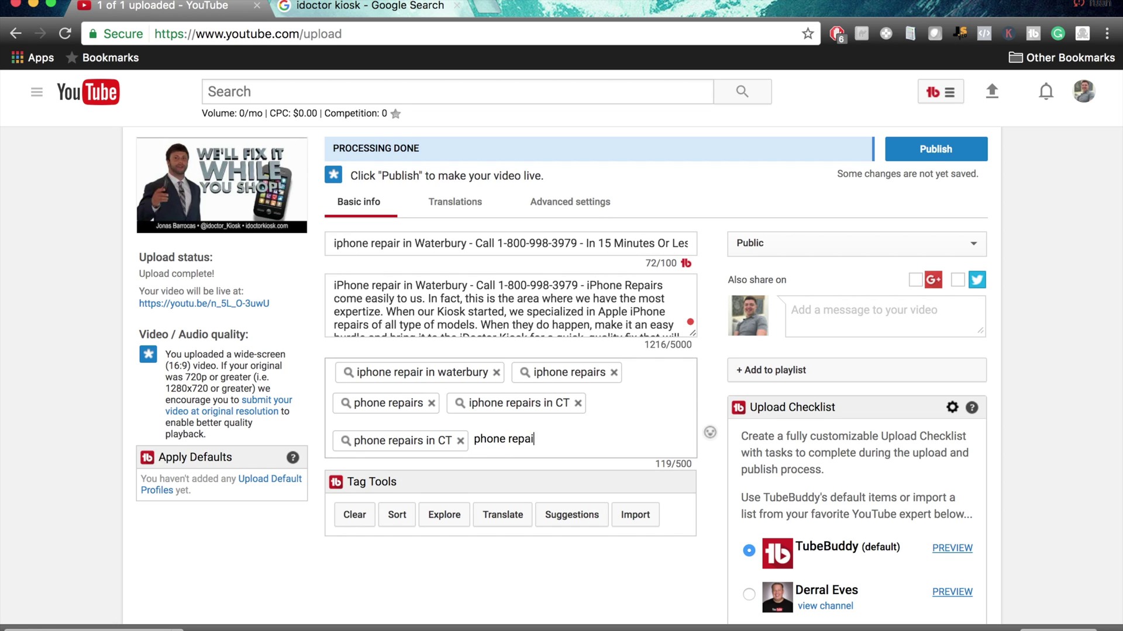
pyautogui.write('r CT')
# Add tags phone repair CT, iphone repair in Naugatuck, in prospect, and in waterbury connecticut.
pyautogui.press('Return')
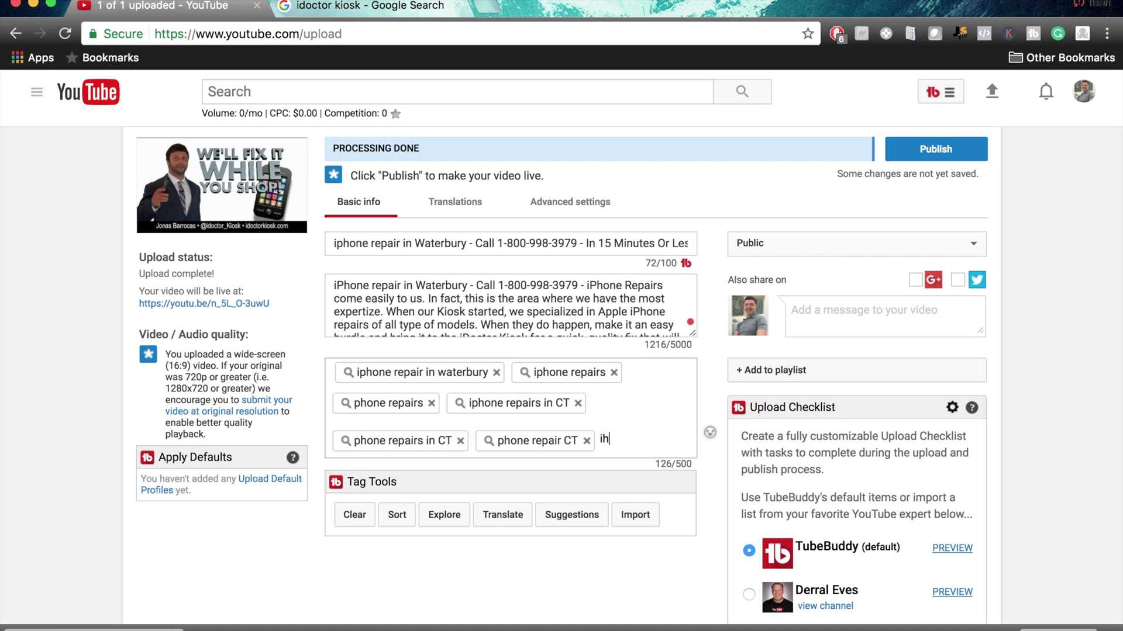
pyautogui.press('BackSpace')
pyautogui.write('phone reoair')
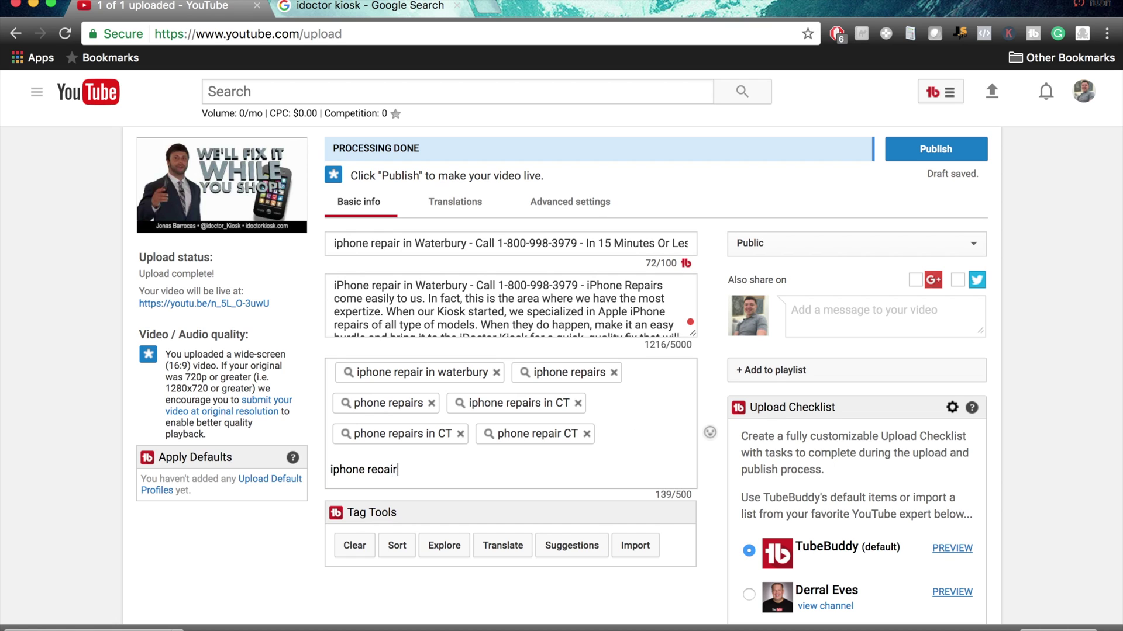
pyautogui.press('BackSpace')
pyautogui.press('BackSpace')
pyautogui.press('BackSpace')
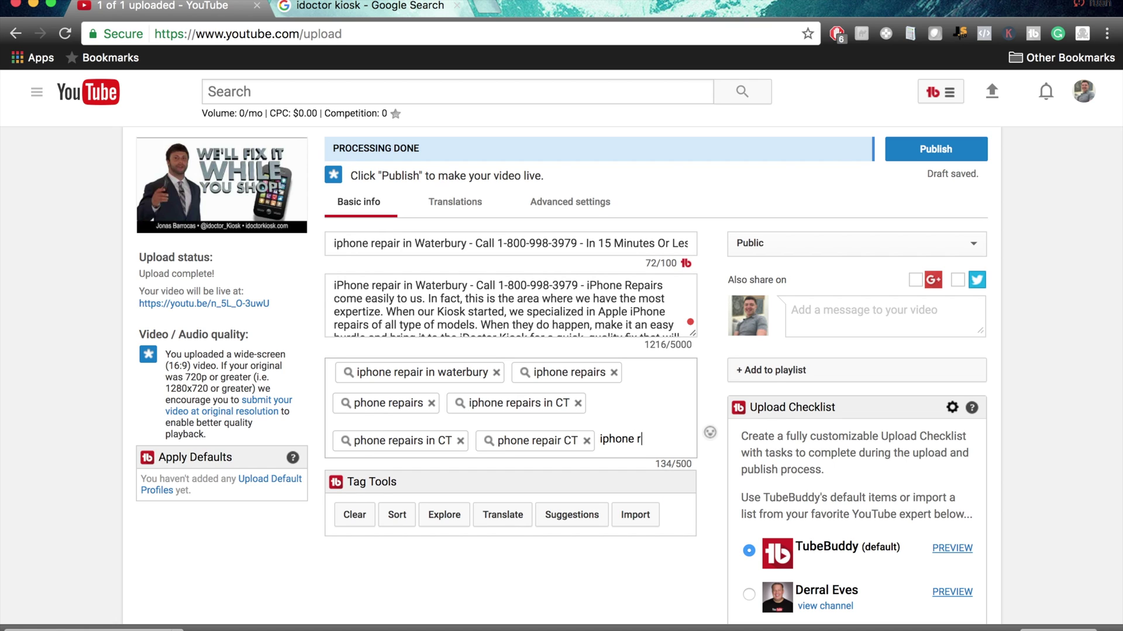
pyautogui.write('epair in Naugatuck')
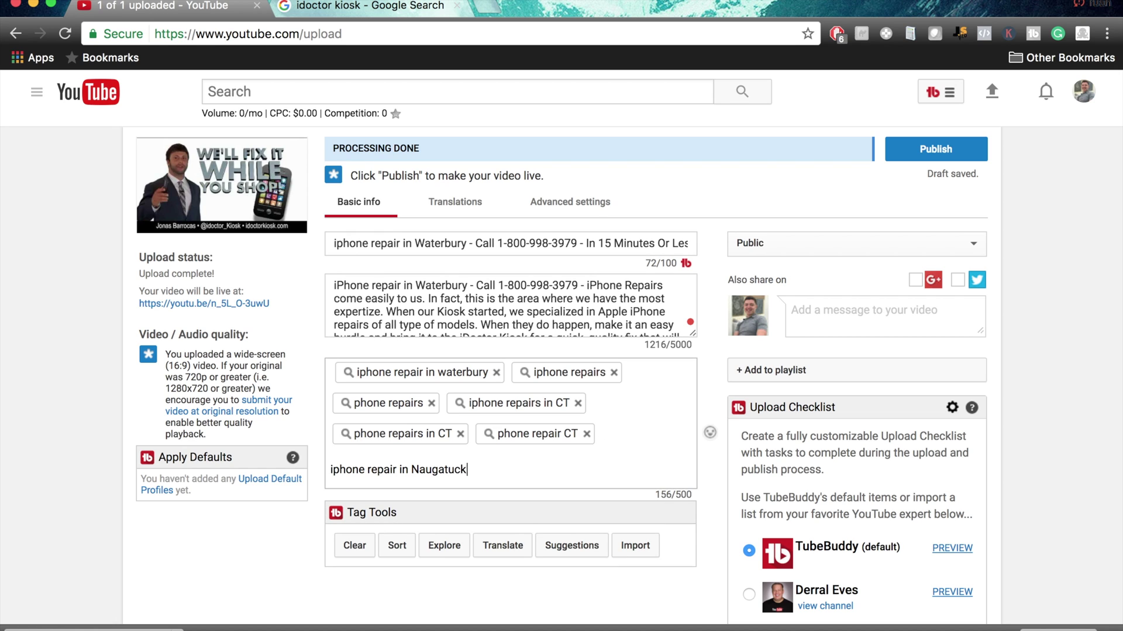
pyautogui.press('Return')
pyautogui.write('iphone')
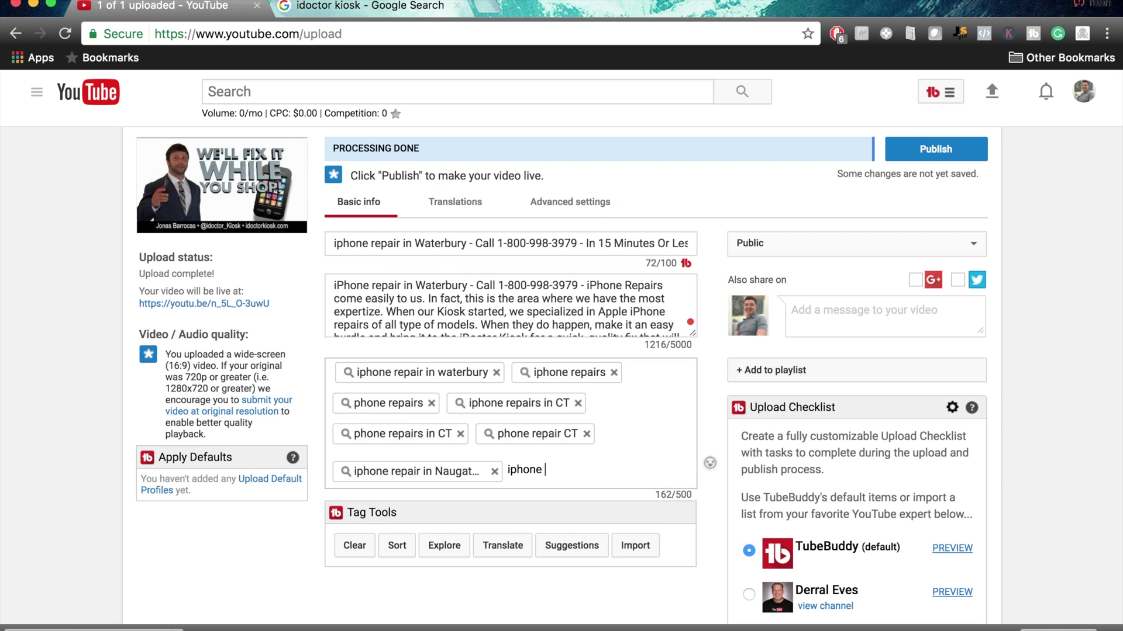
pyautogui.write('air i')
pyautogui.write('rose')
pyautogui.write('pect')
pyautogui.press('Return')
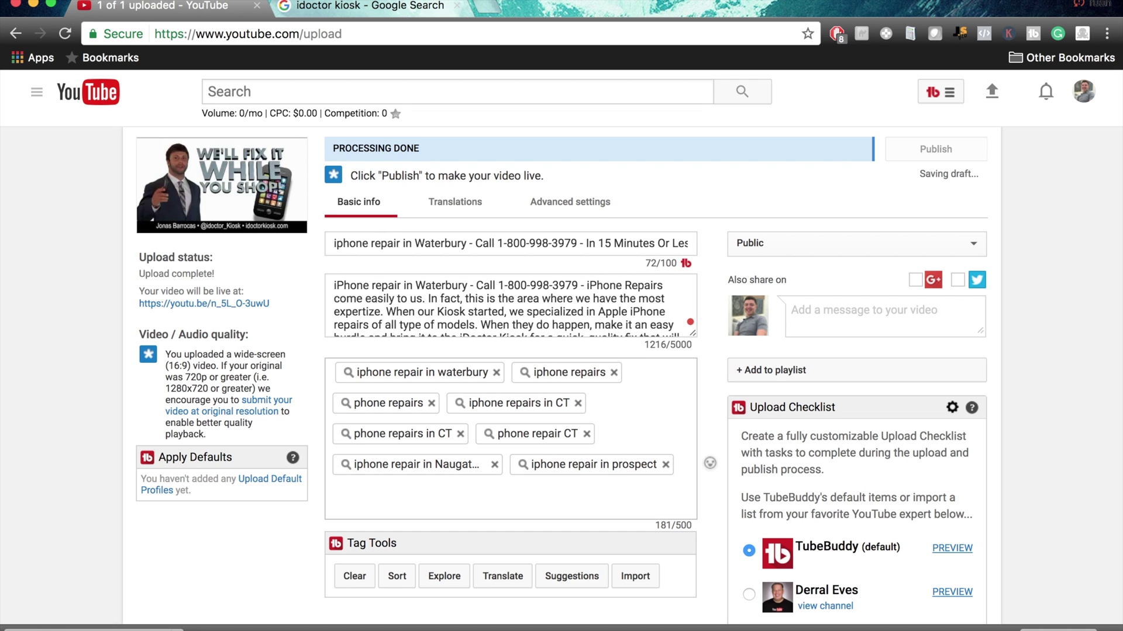
pyautogui.write('iphone re')
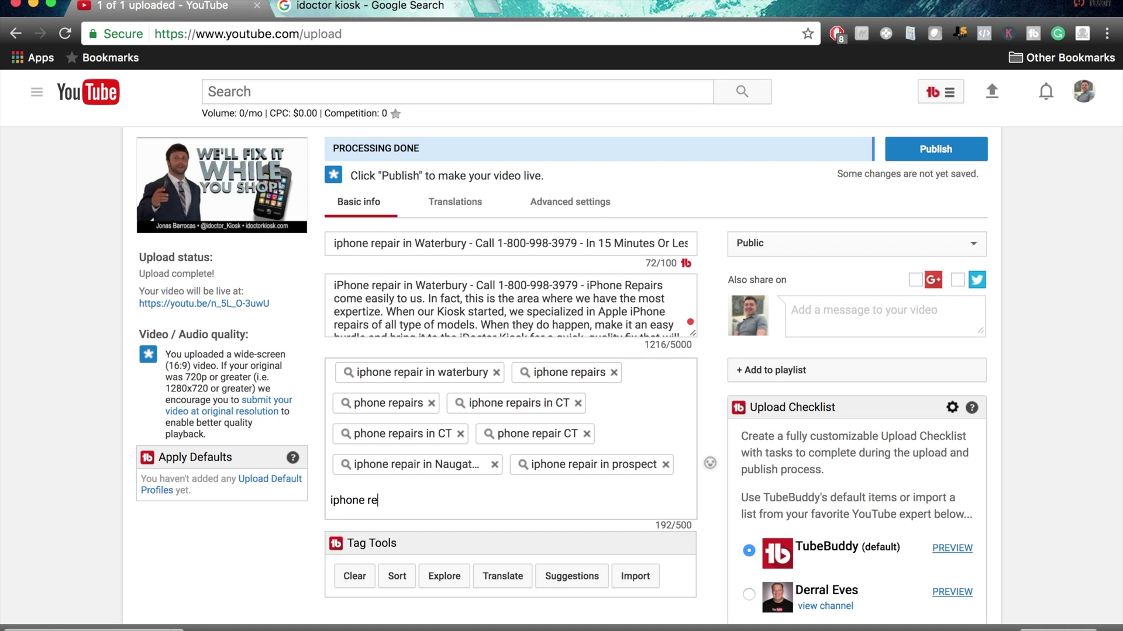
pyautogui.write('pair in waterbury co')
pyautogui.write('nnecti')
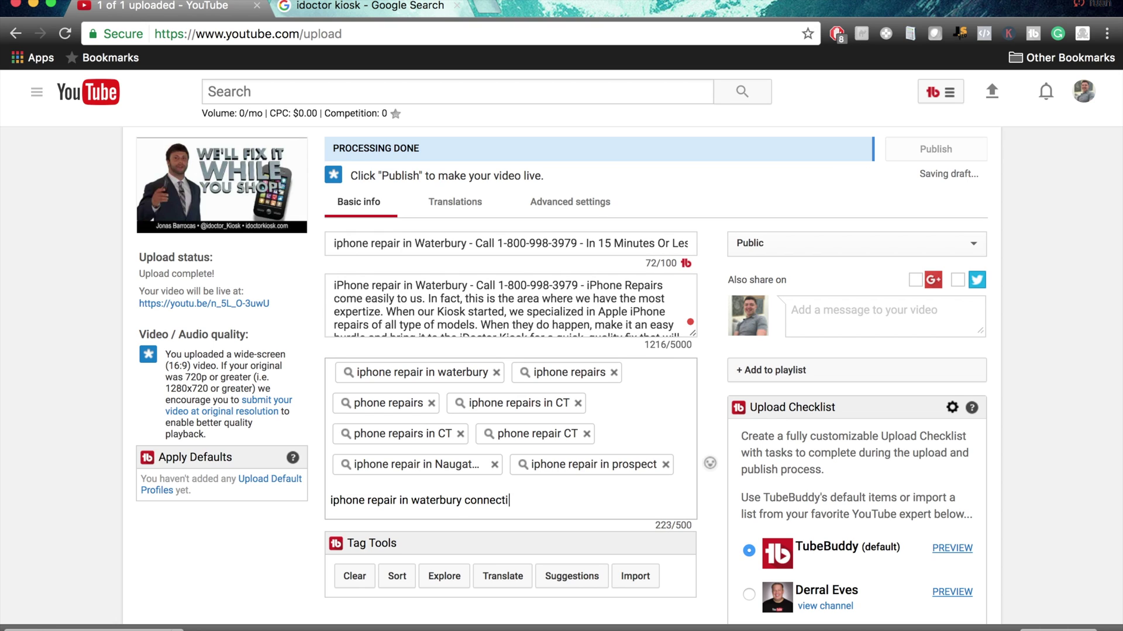
pyautogui.write('cut')
pyautogui.press('Return')
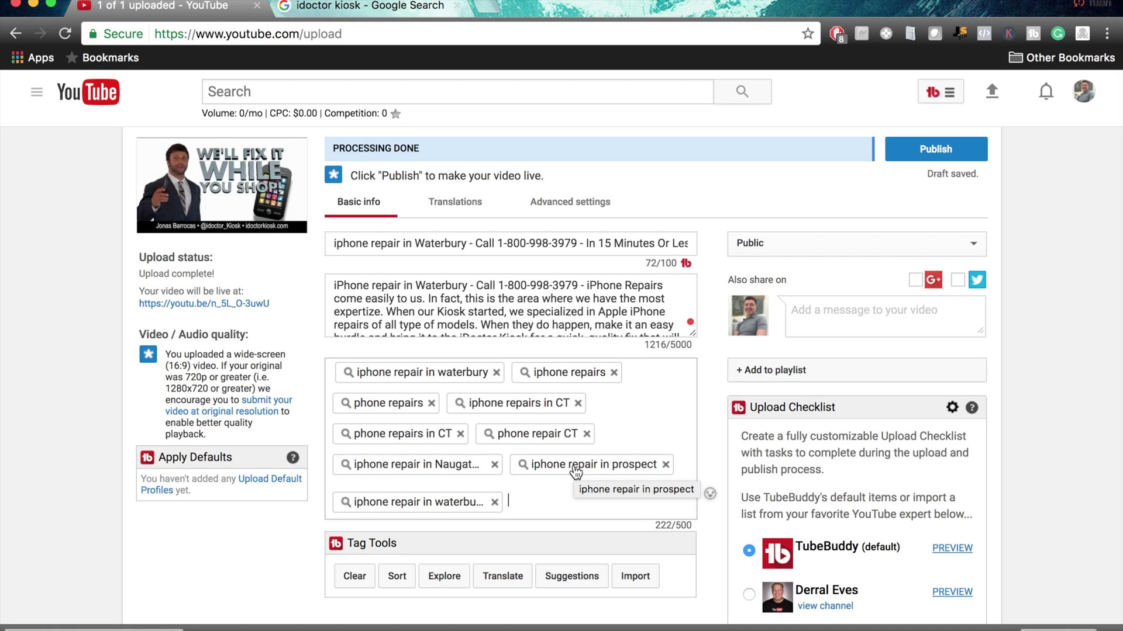
pyautogui.write('ipho')
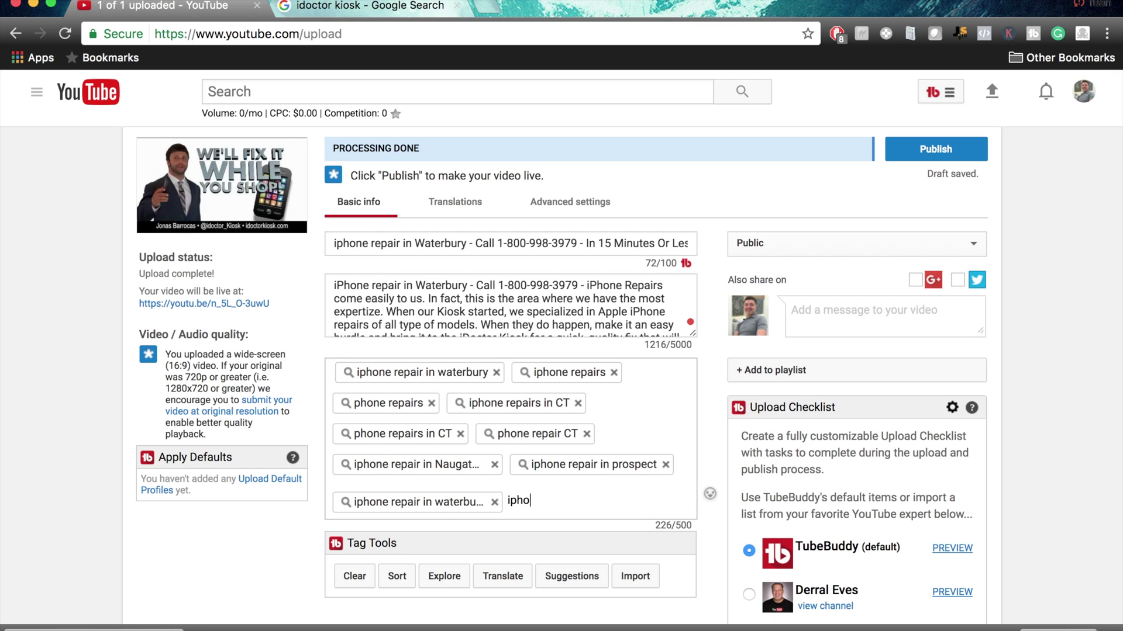
pyautogui.write('rep')
pyautogui.write('r me')
# Add tags iphone repair near me, iphone repairs in watertown and samsung repairs, saving the draft.
pyautogui.press('Return')
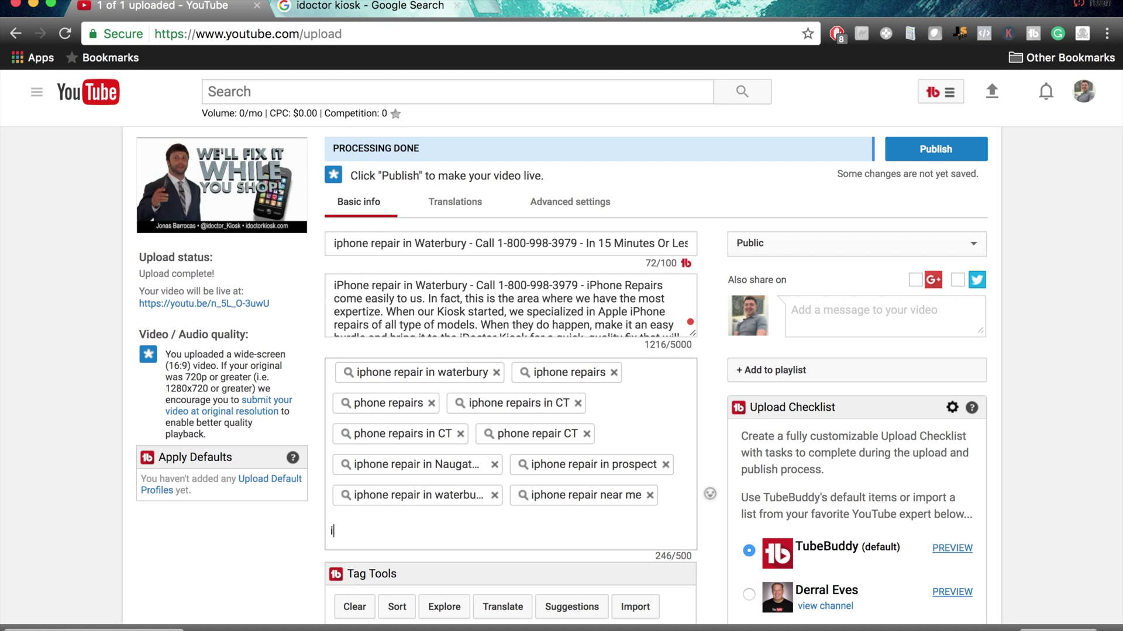
pyautogui.write('ipho')
pyautogui.press('BackSpace')
pyautogui.write('o')
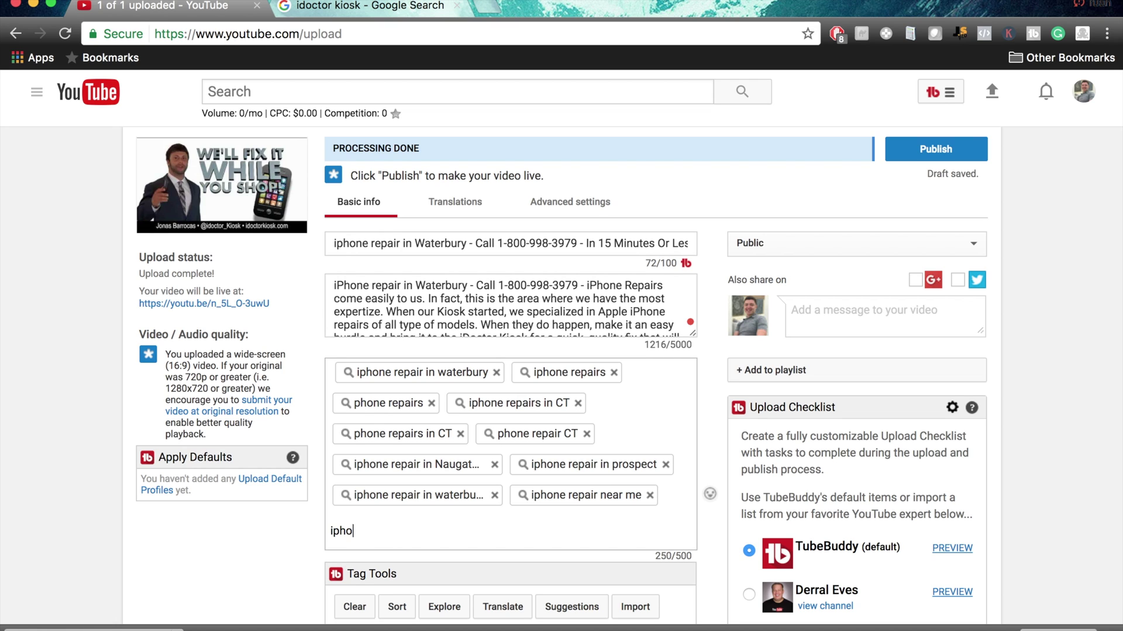
pyautogui.write('ne repair')
pyautogui.press('BackSpace')
pyautogui.press('BackSpace')
pyautogui.press('BackSpace')
pyautogui.write('phone')
pyautogui.write('wate')
pyautogui.write('n')
pyautogui.press('Return')
pyautogui.write('samsung ')
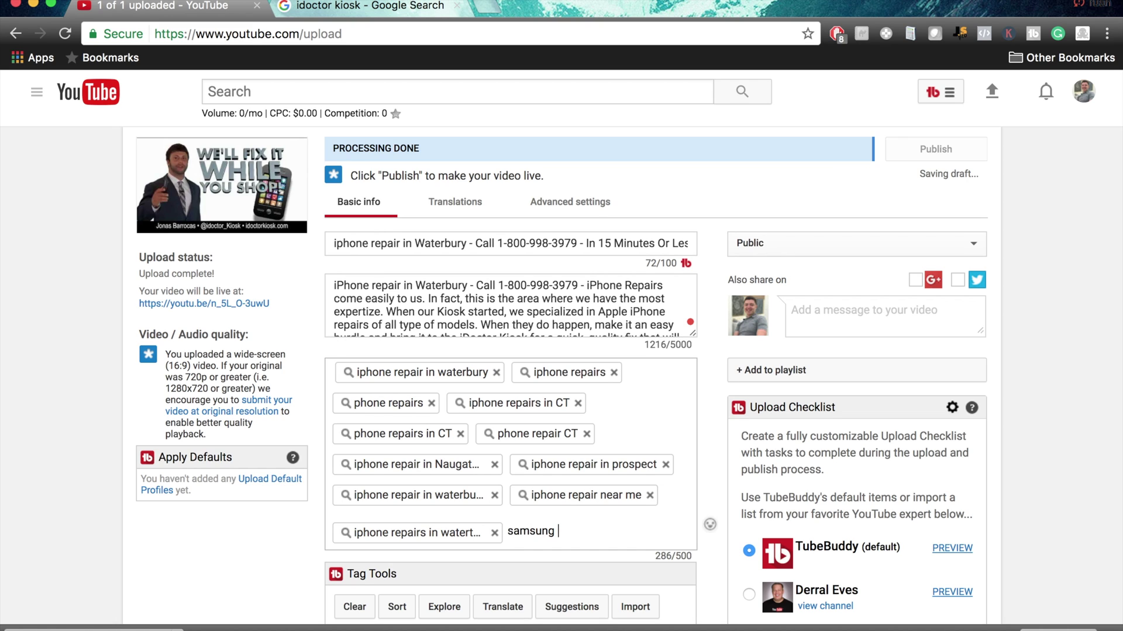
pyautogui.write('repairs')
pyautogui.press('Return')
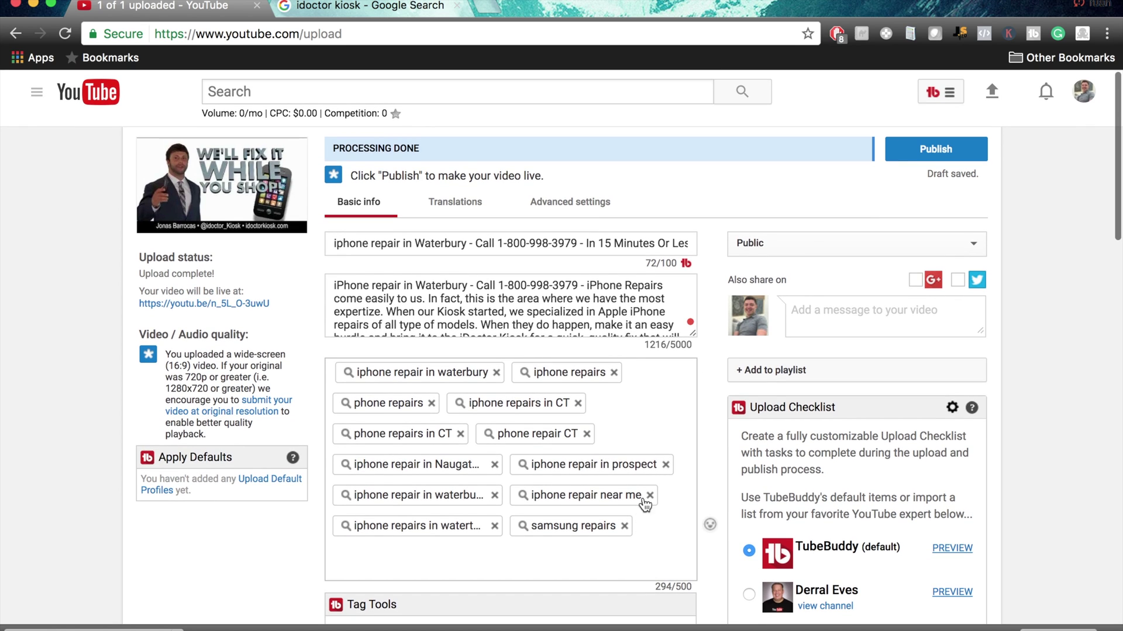
pyautogui.tripleClick(655, 588)
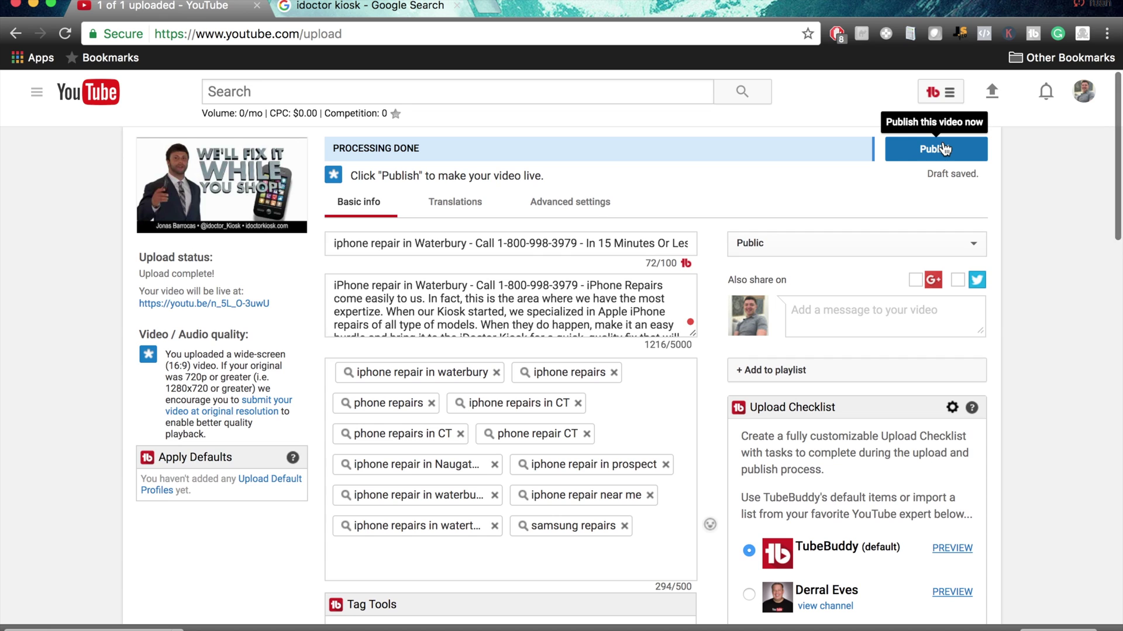
# Publish the video and start a new browser tab for canva.com.
pyautogui.click(943, 148)
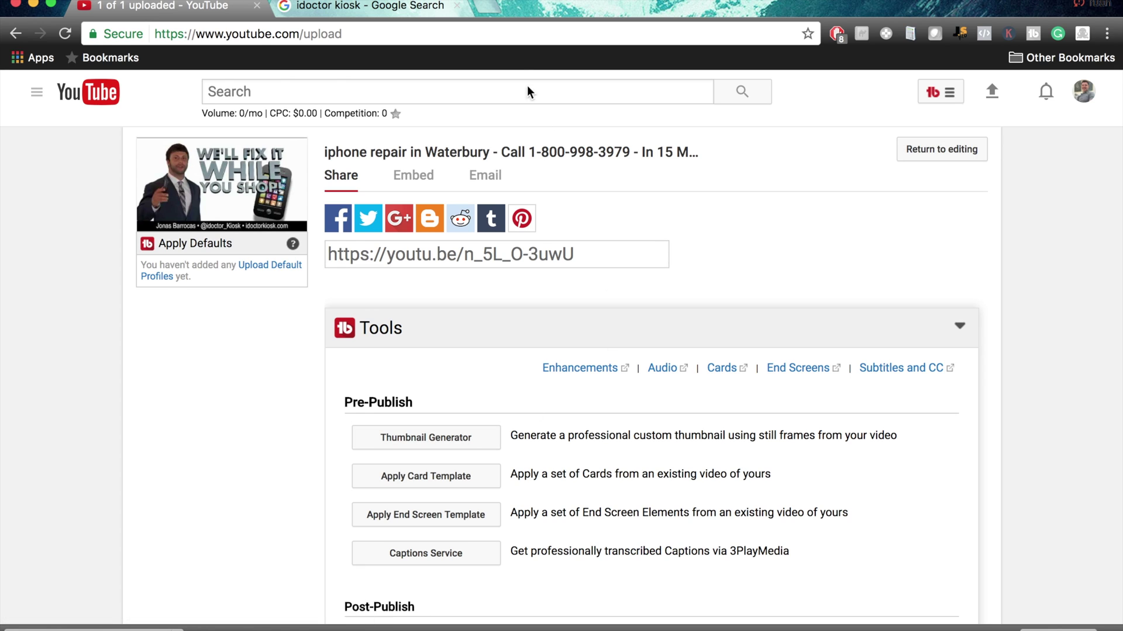
pyautogui.click(494, 13)
pyautogui.write('canv')
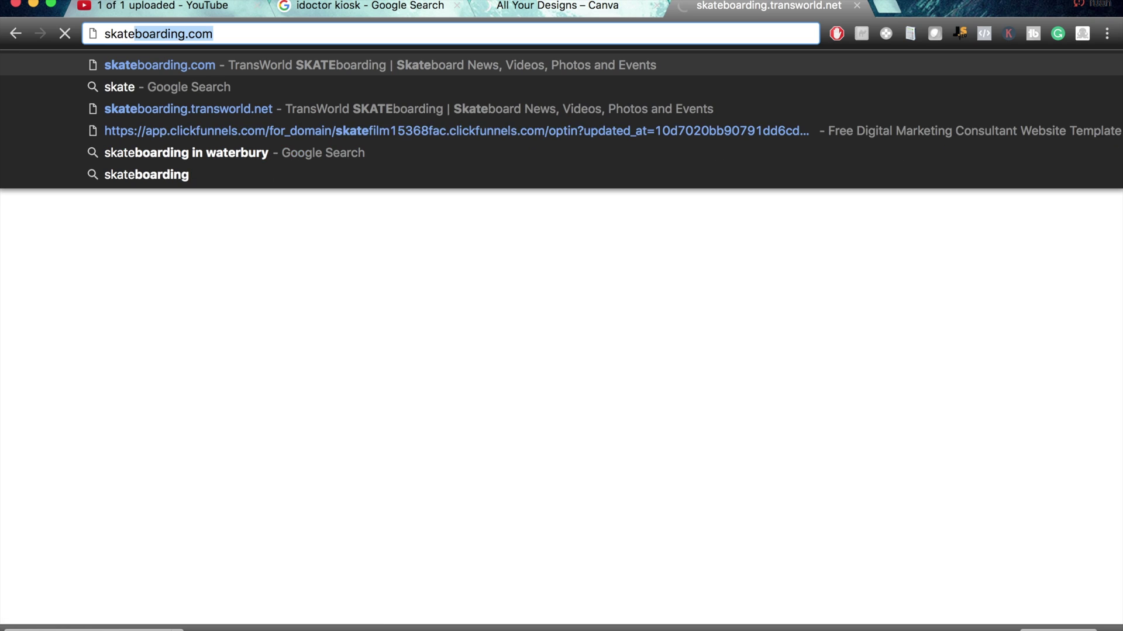
pyautogui.write('boarding in wa')
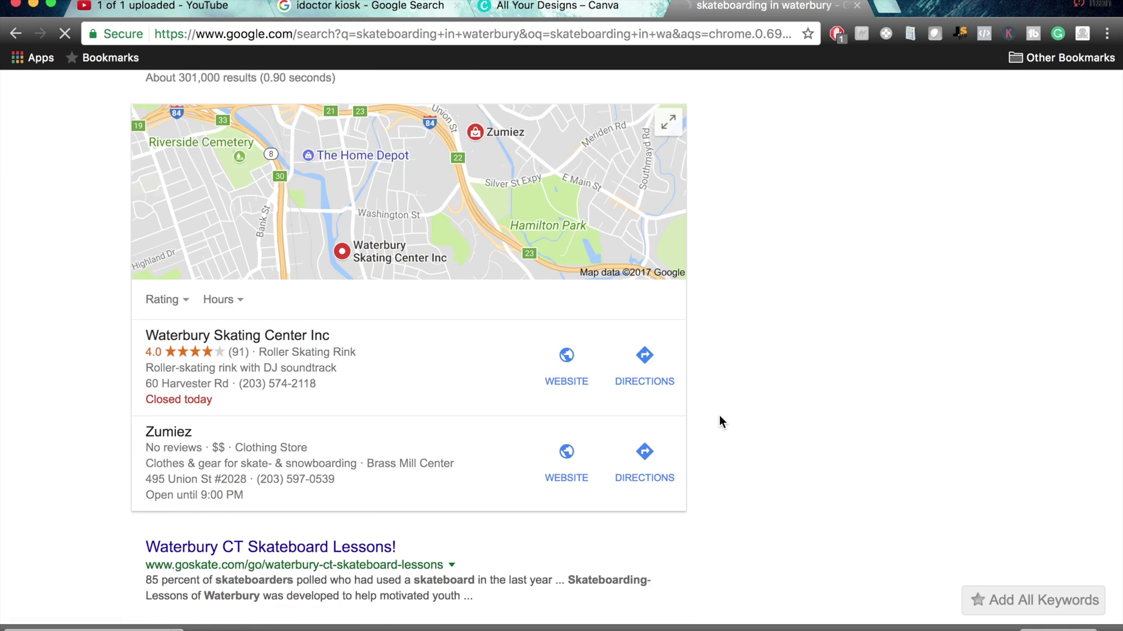
pyautogui.scroll(-2, 720, 422)
pyautogui.scroll(-2, 719, 422)
pyautogui.scroll(-1, 720, 422)
pyautogui.scroll(-3, 719, 422)
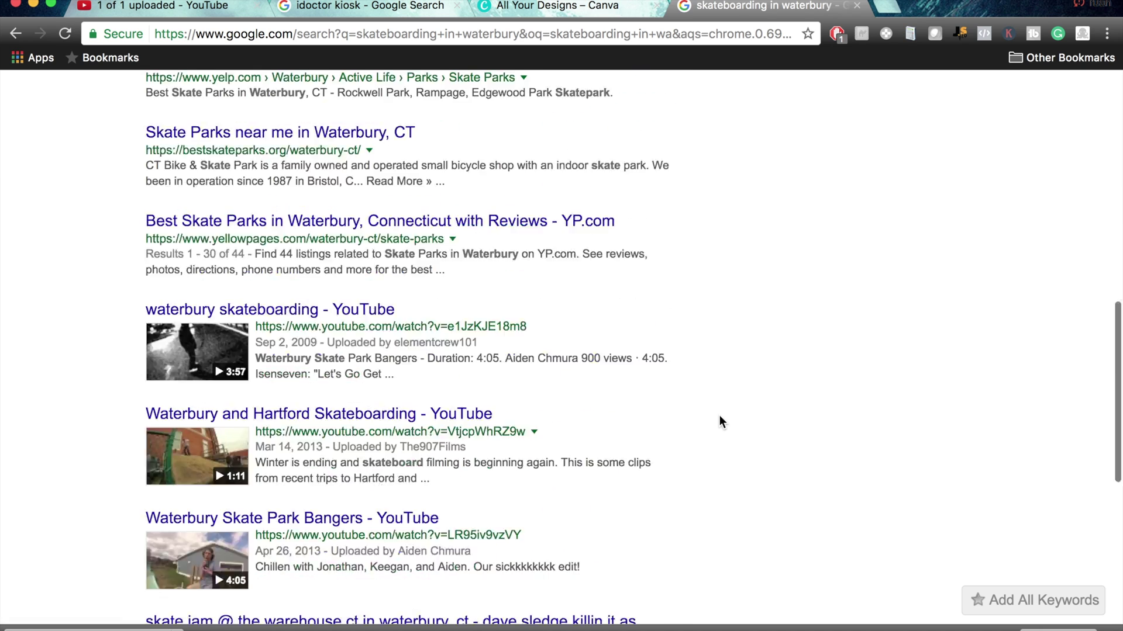
pyautogui.scroll(-2, 719, 414)
pyautogui.scroll(5, 719, 415)
pyautogui.scroll(4, 720, 415)
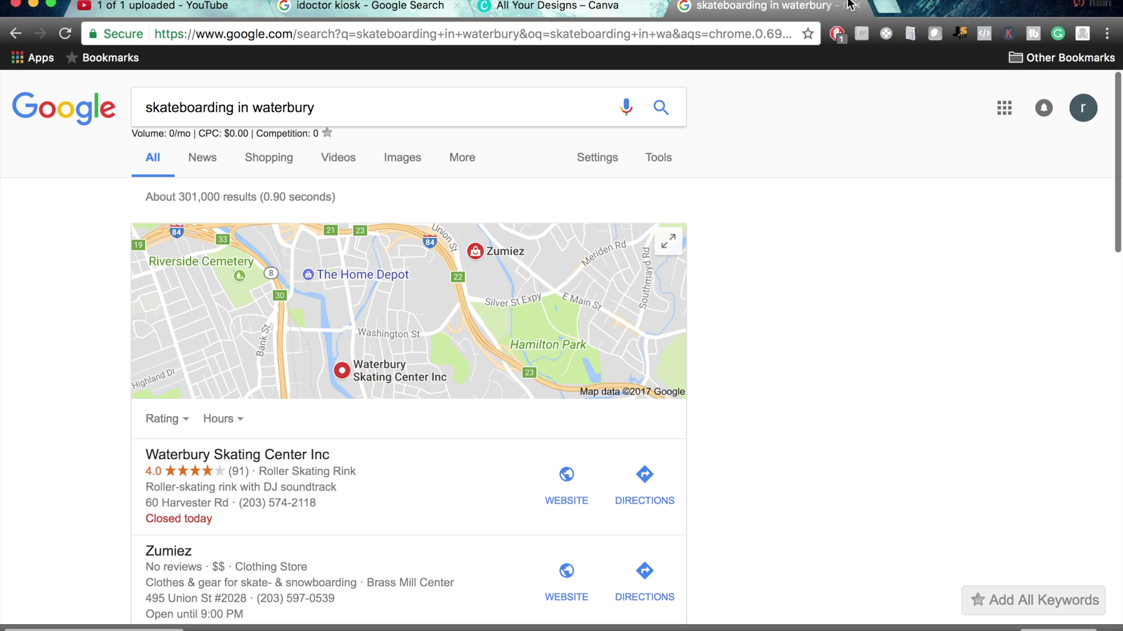
pyautogui.scroll(-8, 792, 314)
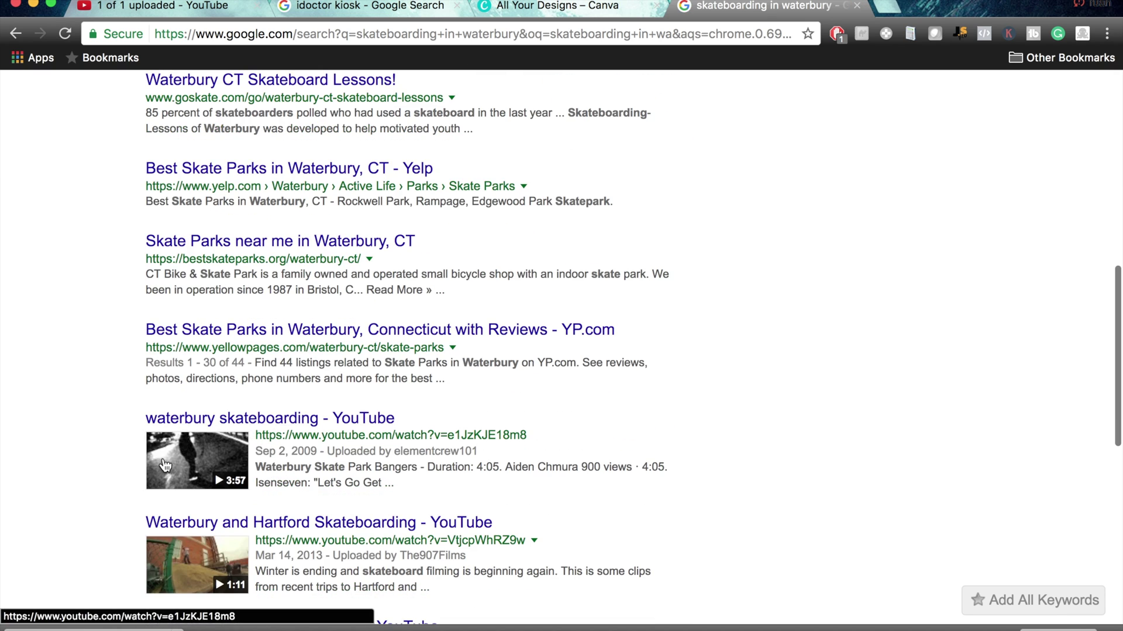
# Close the skateboarding in waterbury results tab, leaving Canva in front.
pyautogui.click(857, 5)
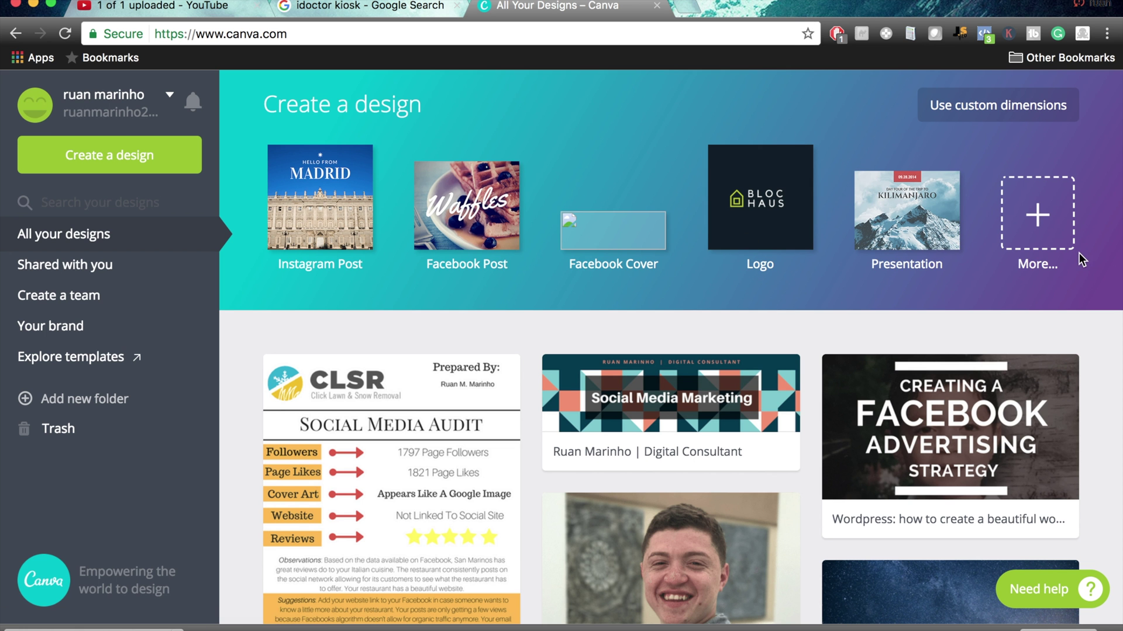
# Choose YouTube Thumbnail (1280 × 720 px) from Canva's full list of design types.
pyautogui.click(1032, 218)
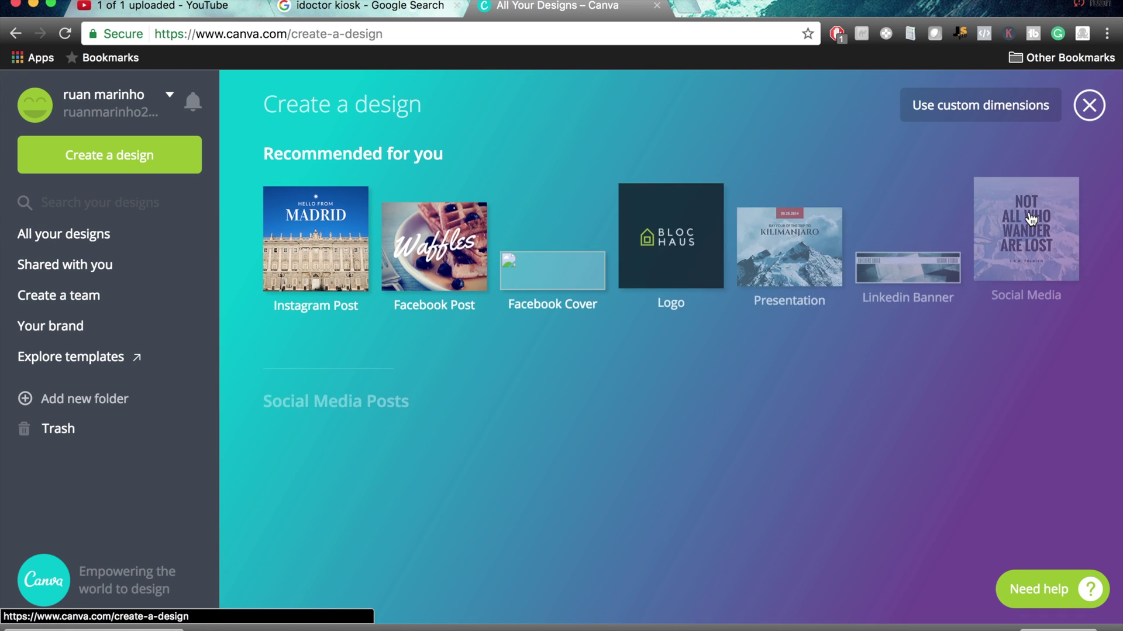
pyautogui.scroll(-1, 690, 413)
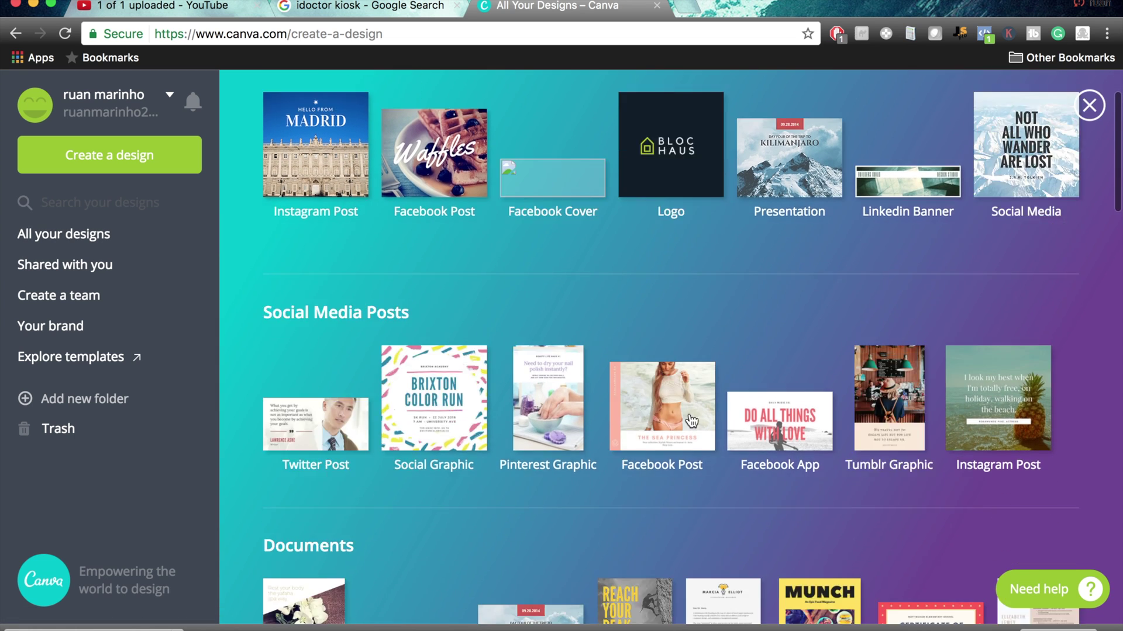
pyautogui.scroll(-5, 689, 414)
pyautogui.scroll(-1, 690, 413)
pyautogui.scroll(-2, 689, 414)
pyautogui.scroll(-2, 689, 414)
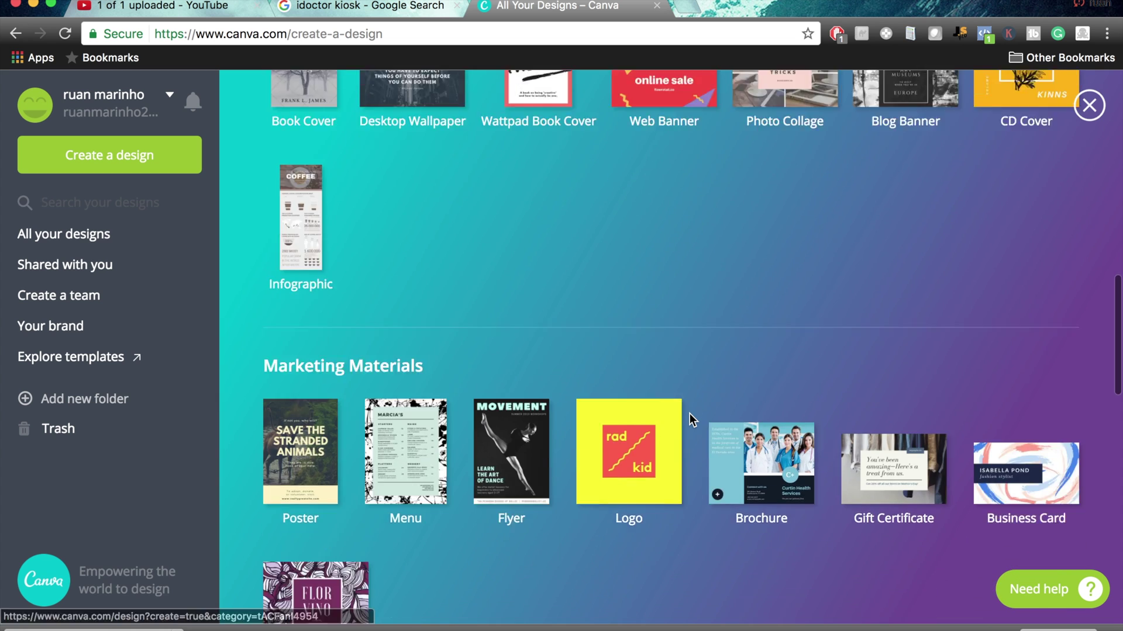
pyautogui.scroll(-1, 690, 413)
pyautogui.scroll(-1, 689, 414)
pyautogui.scroll(-3, 690, 414)
pyautogui.scroll(-1, 690, 413)
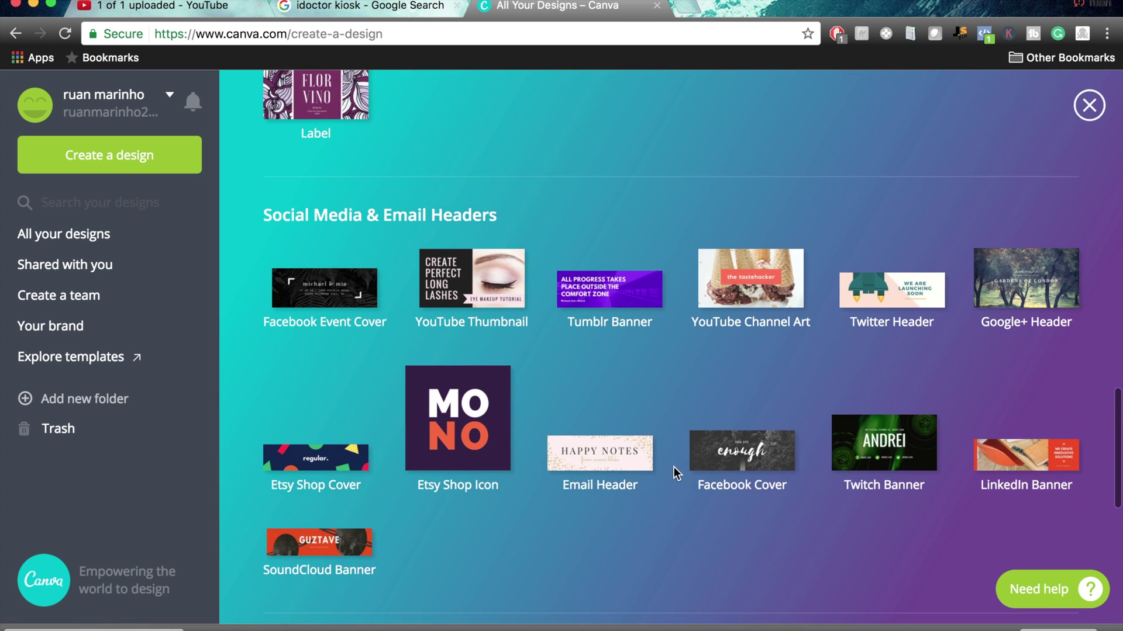
pyautogui.scroll(-1, 674, 468)
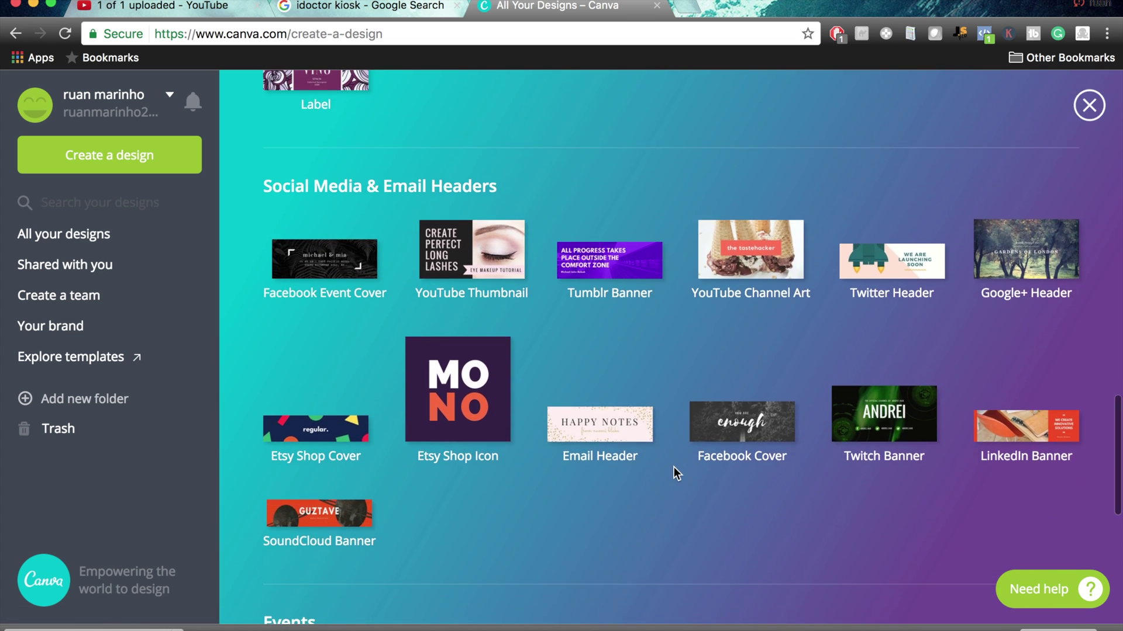
pyautogui.click(490, 263)
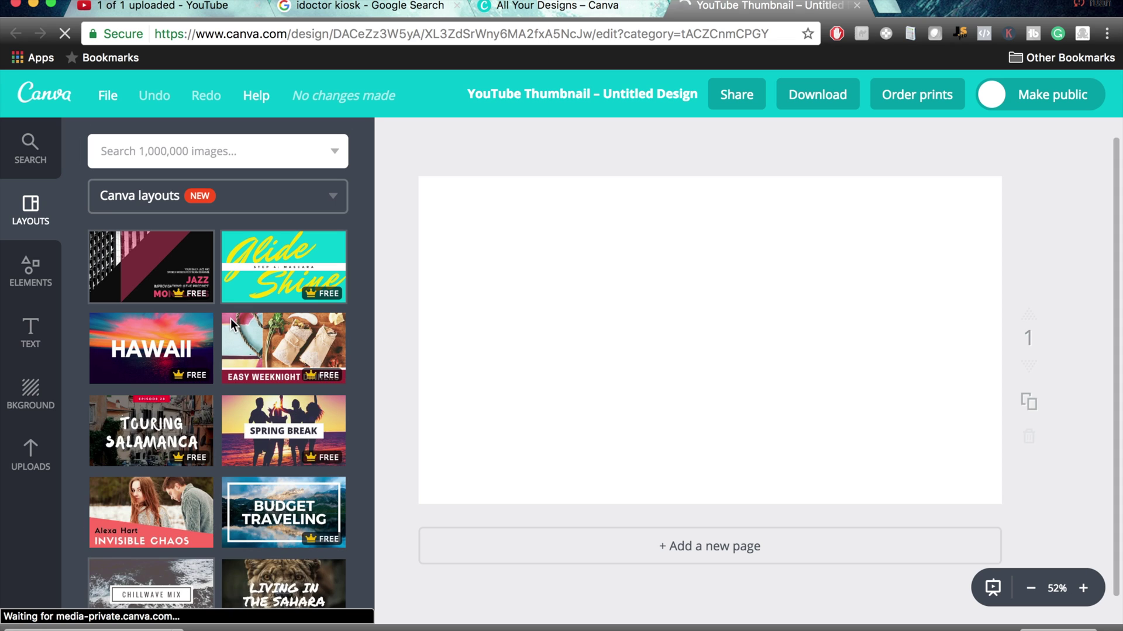
pyautogui.scroll(-2, 151, 412)
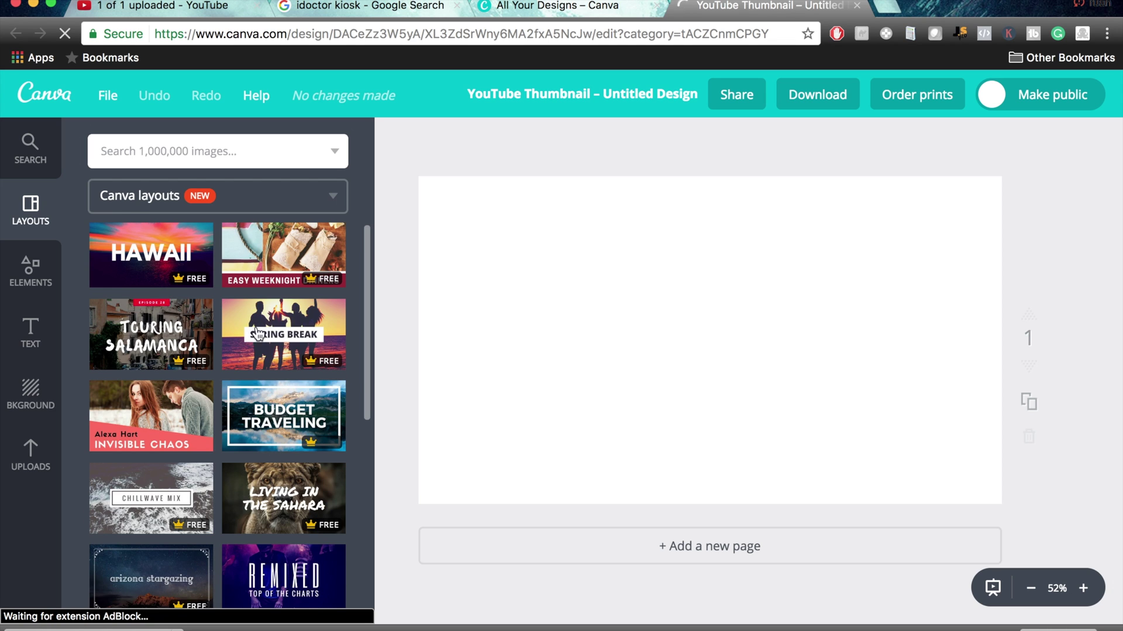
pyautogui.scroll(-3, 140, 314)
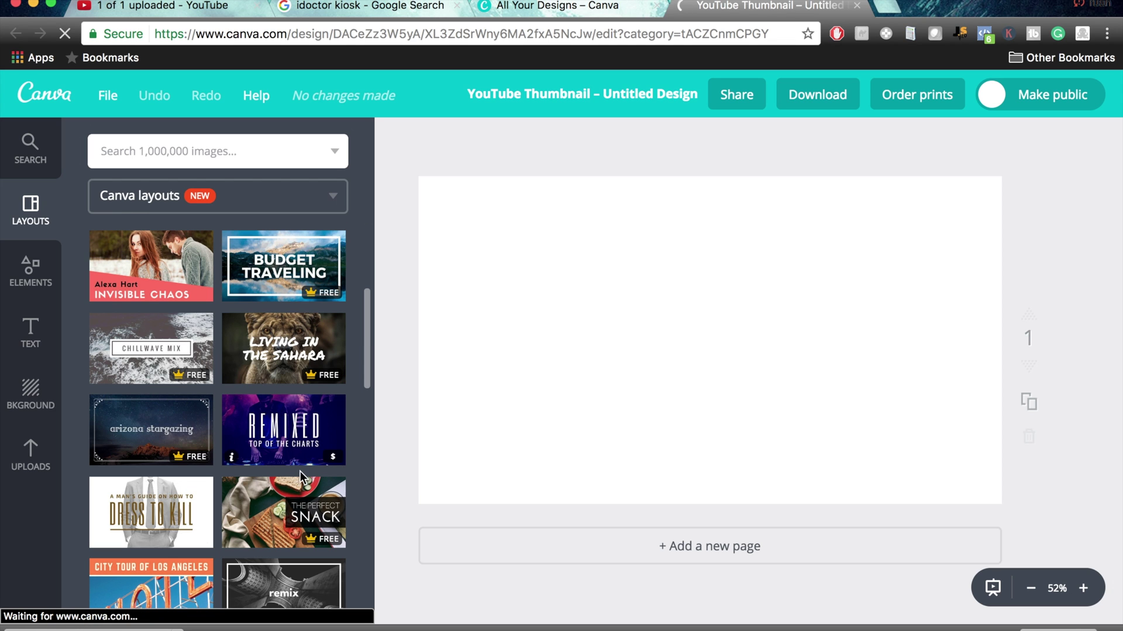
pyautogui.scroll(-2, 301, 476)
pyautogui.scroll(-2, 301, 476)
pyautogui.scroll(-2, 301, 476)
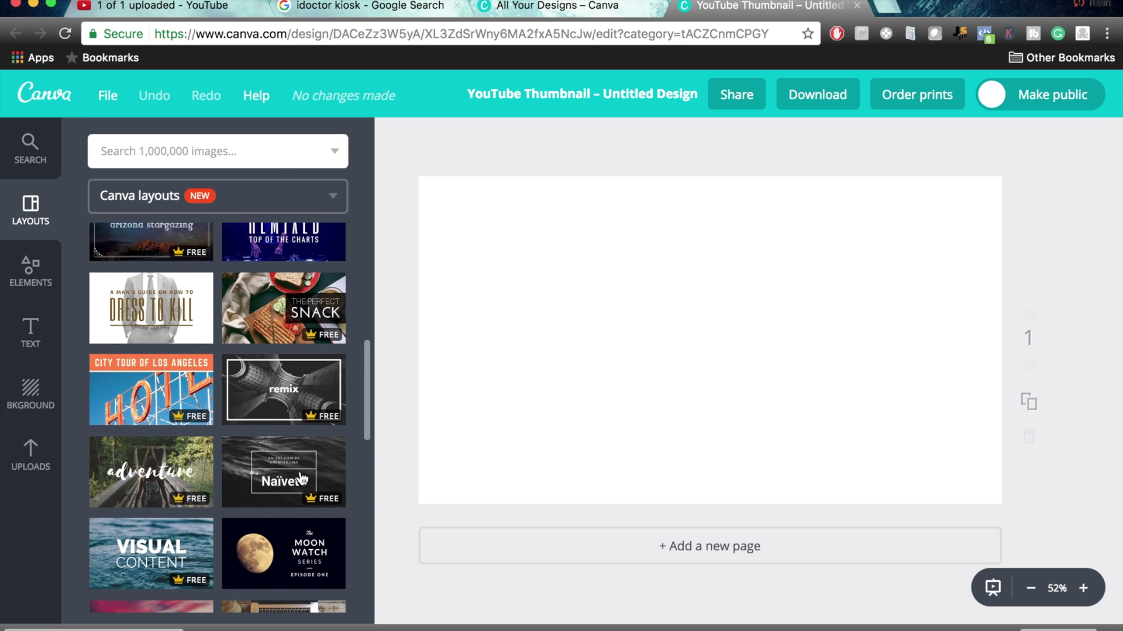
pyautogui.scroll(-2, 301, 478)
pyautogui.scroll(-2, 301, 478)
pyautogui.scroll(-2, 301, 478)
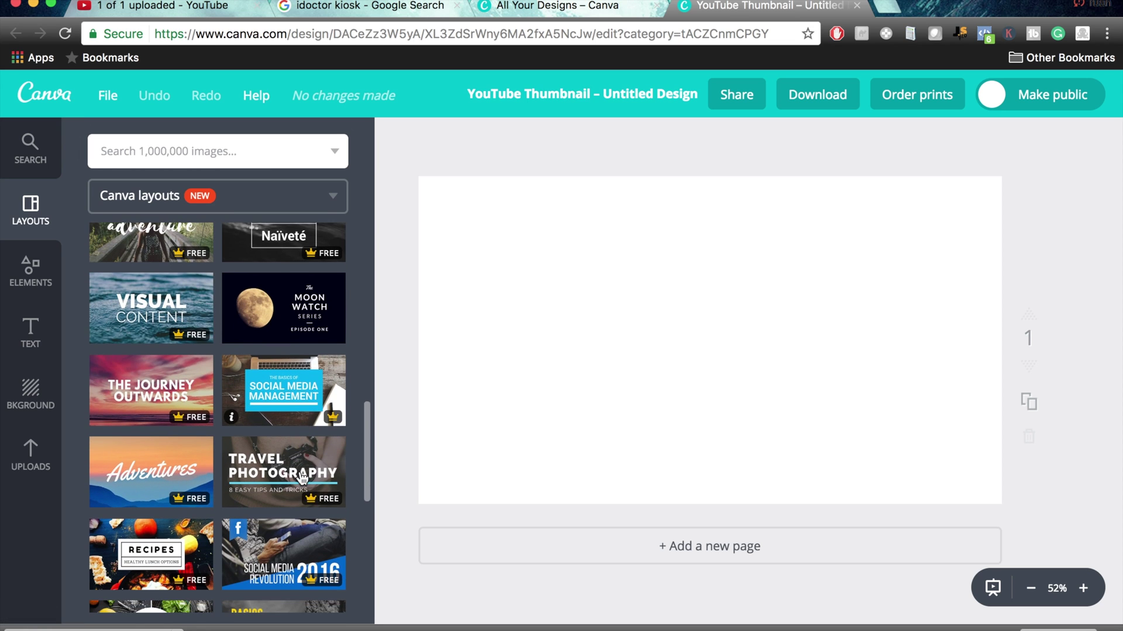
pyautogui.scroll(-2, 301, 478)
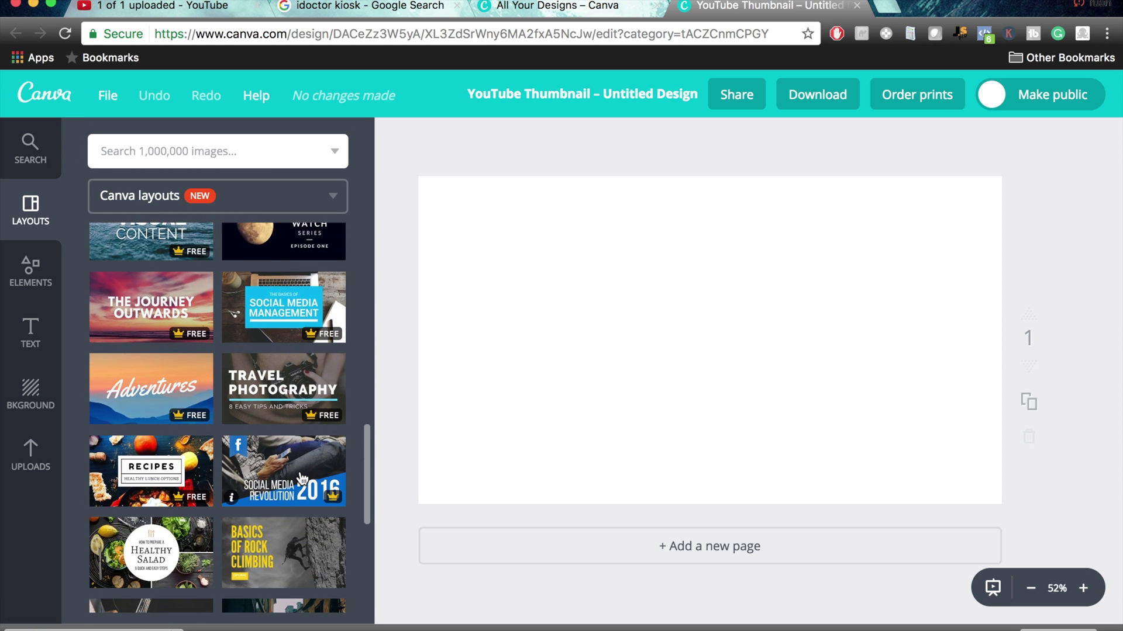
pyautogui.scroll(-3, 300, 478)
pyautogui.scroll(-4, 288, 388)
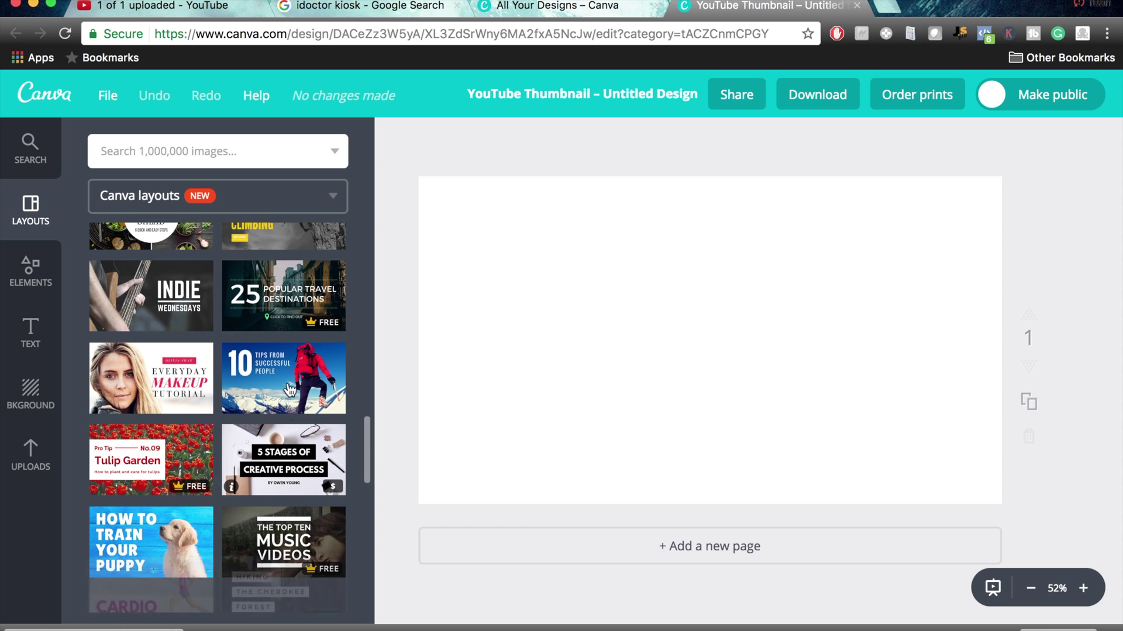
pyautogui.scroll(-2, 288, 388)
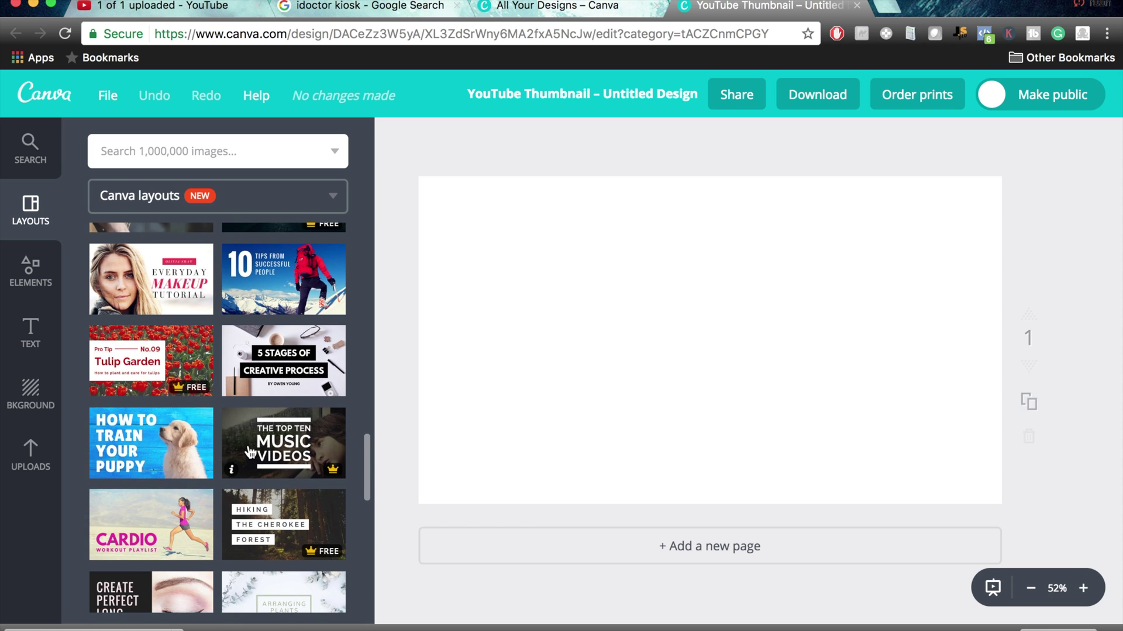
pyautogui.scroll(-3, 249, 451)
pyautogui.scroll(-2, 295, 447)
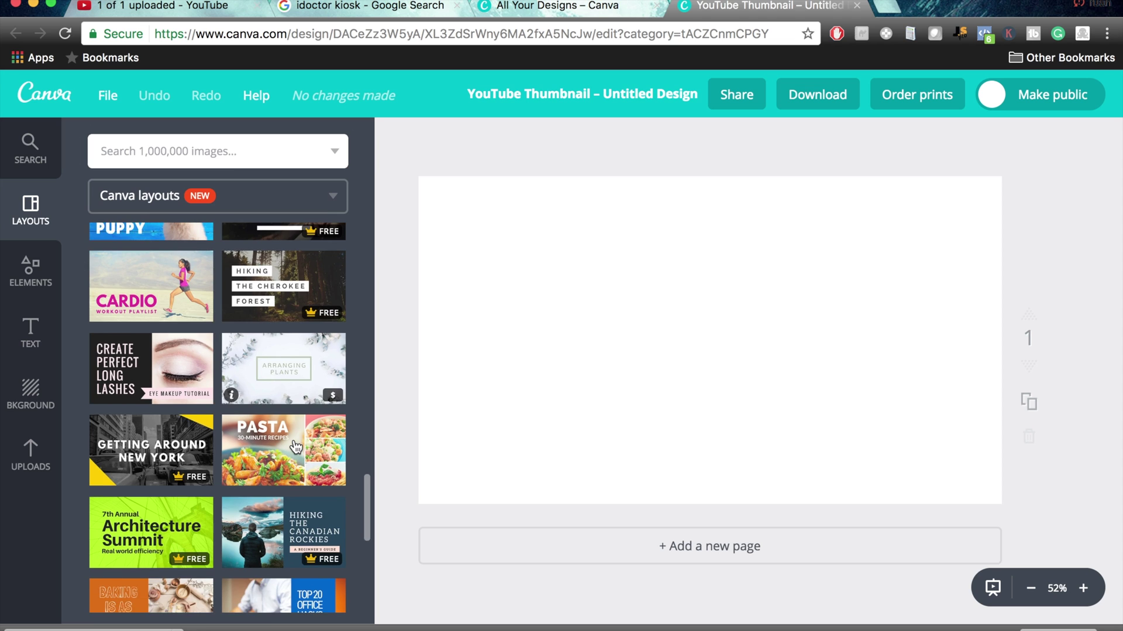
pyautogui.scroll(-3, 293, 448)
pyautogui.scroll(-2, 294, 452)
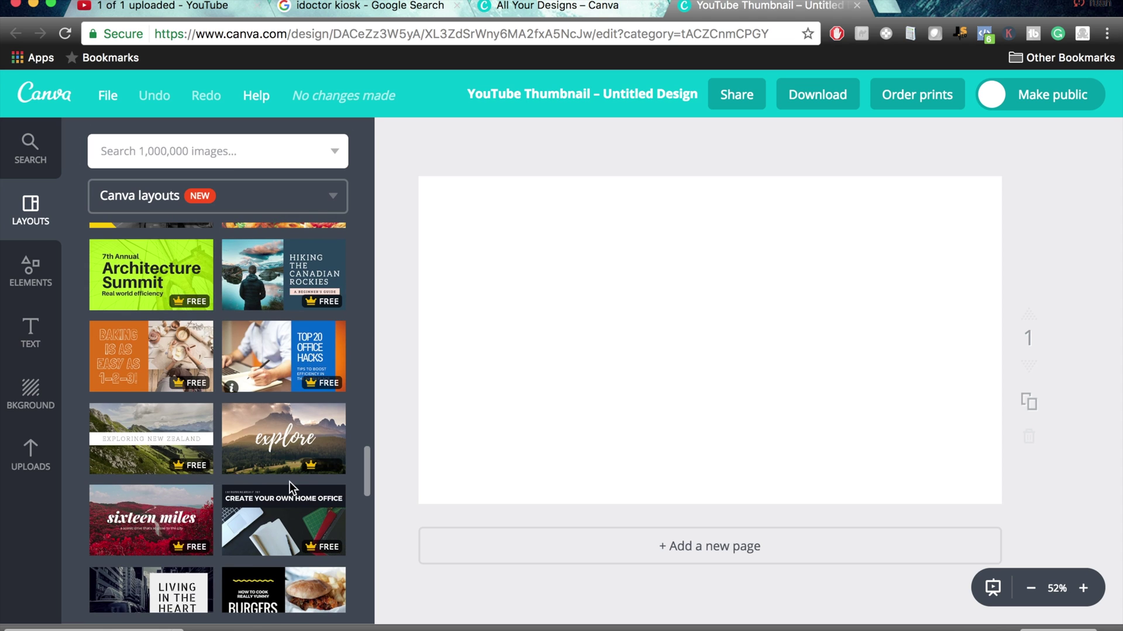
pyautogui.scroll(-2, 290, 482)
pyautogui.scroll(-2, 290, 489)
pyautogui.scroll(-2, 291, 489)
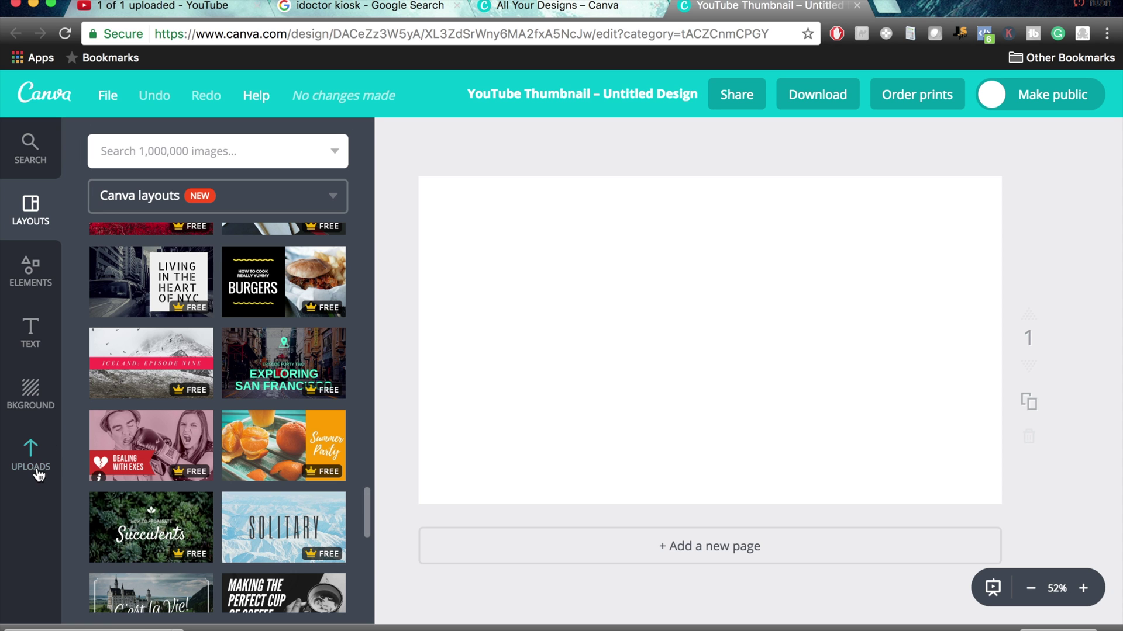
pyautogui.scroll(3, 276, 362)
pyautogui.scroll(3, 275, 363)
pyautogui.scroll(3, 276, 362)
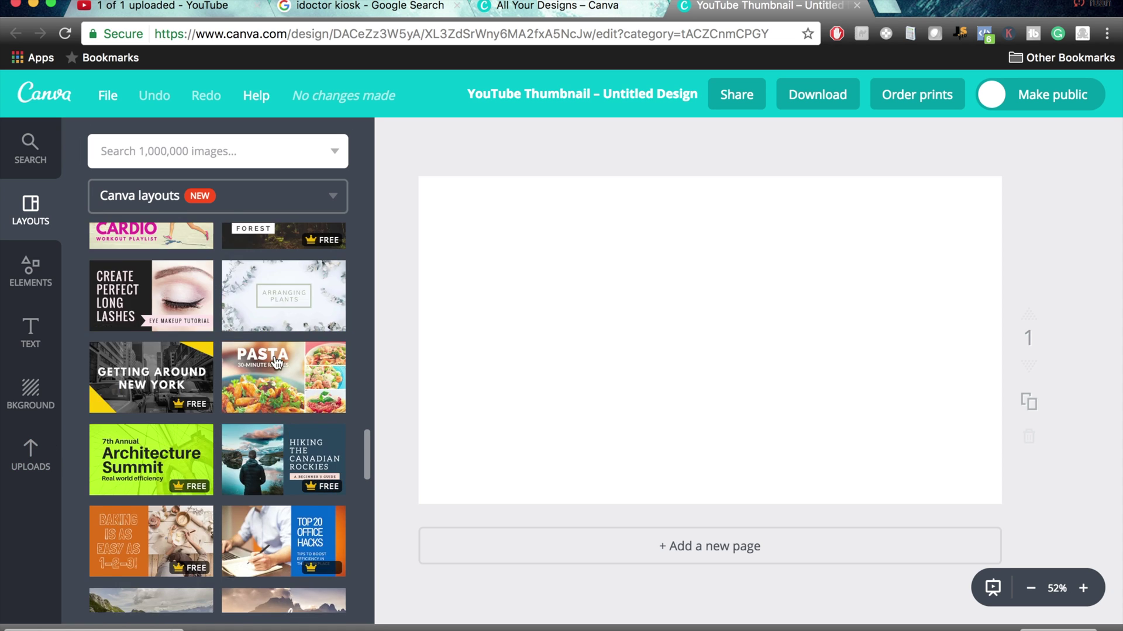
pyautogui.scroll(3, 276, 362)
pyautogui.scroll(1, 275, 362)
pyautogui.moveTo(283, 435); pyautogui.dragTo(492, 385)
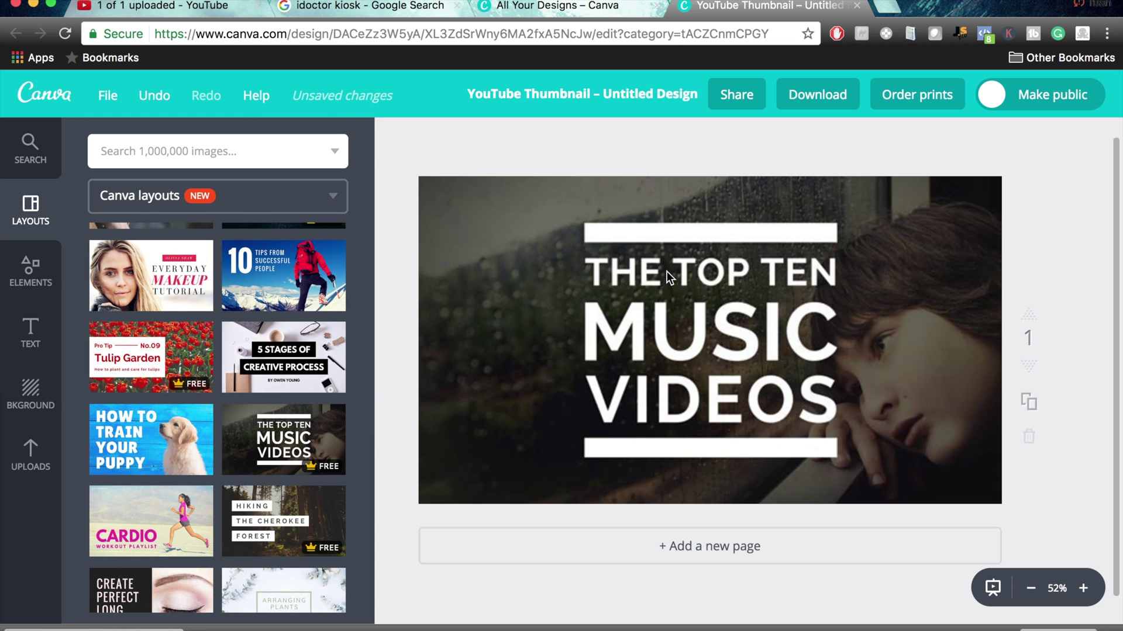
# Replace THE TOP TEN with IPHONE REPAIR IN and widen its text box on both sides.
pyautogui.doubleClick(722, 269)
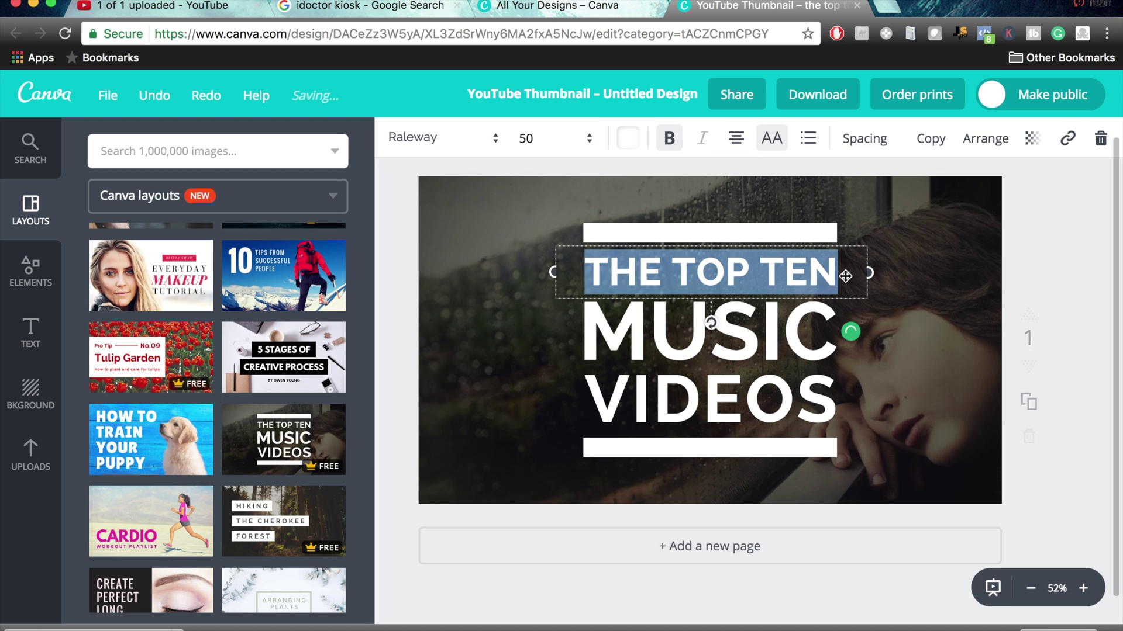
pyautogui.press('Escape')
pyautogui.click(776, 272)
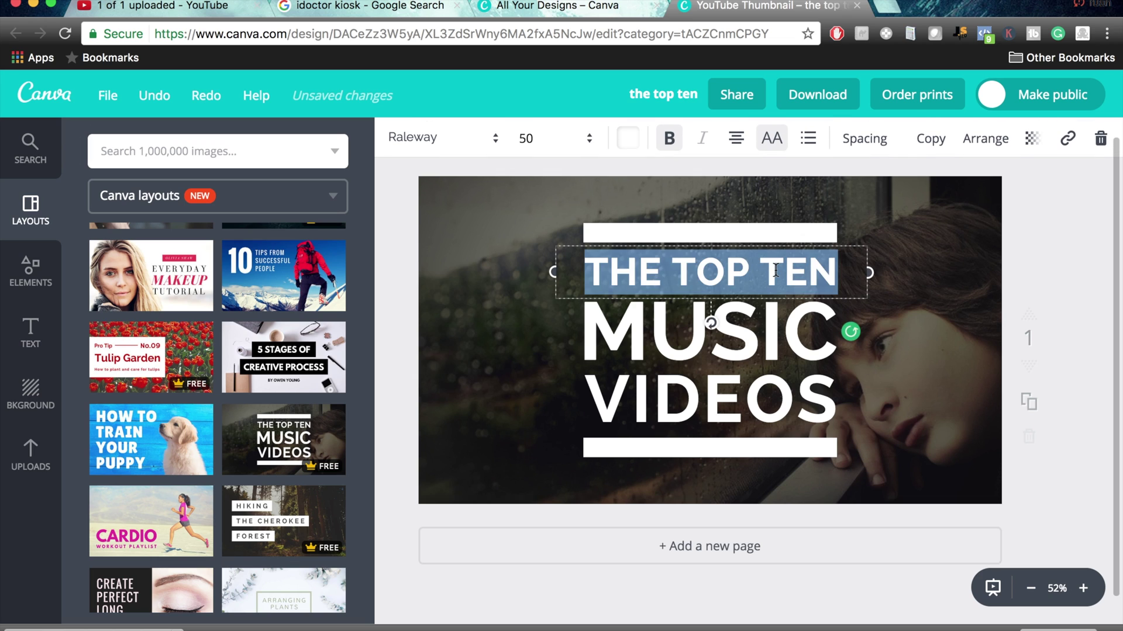
pyautogui.press('BackSpace')
pyautogui.write('PH')
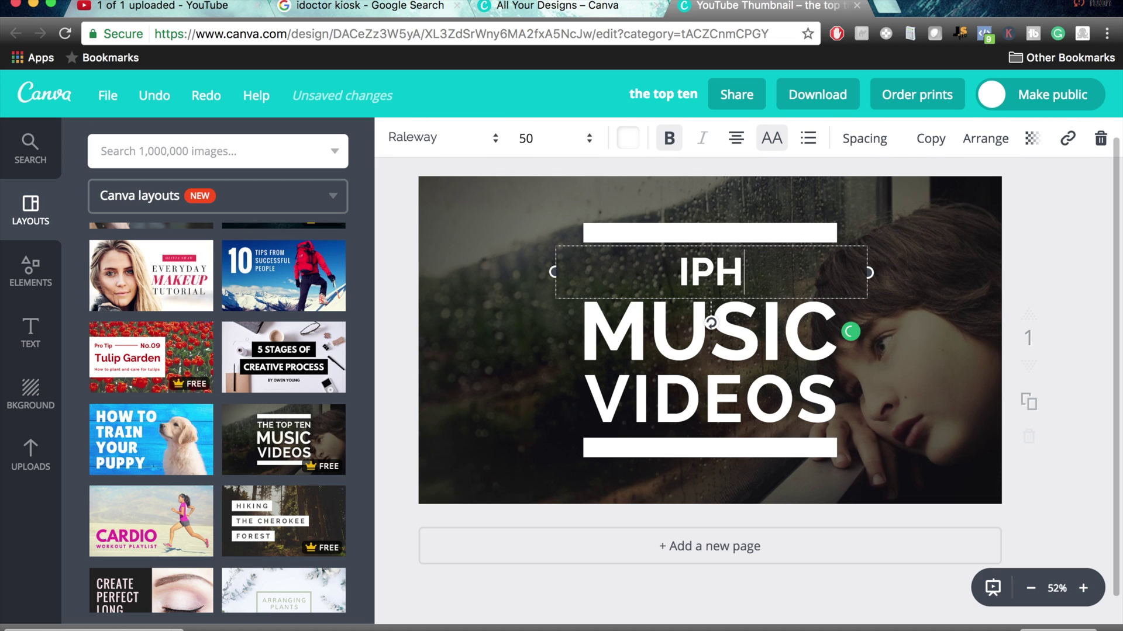
pyautogui.write('ONE RE')
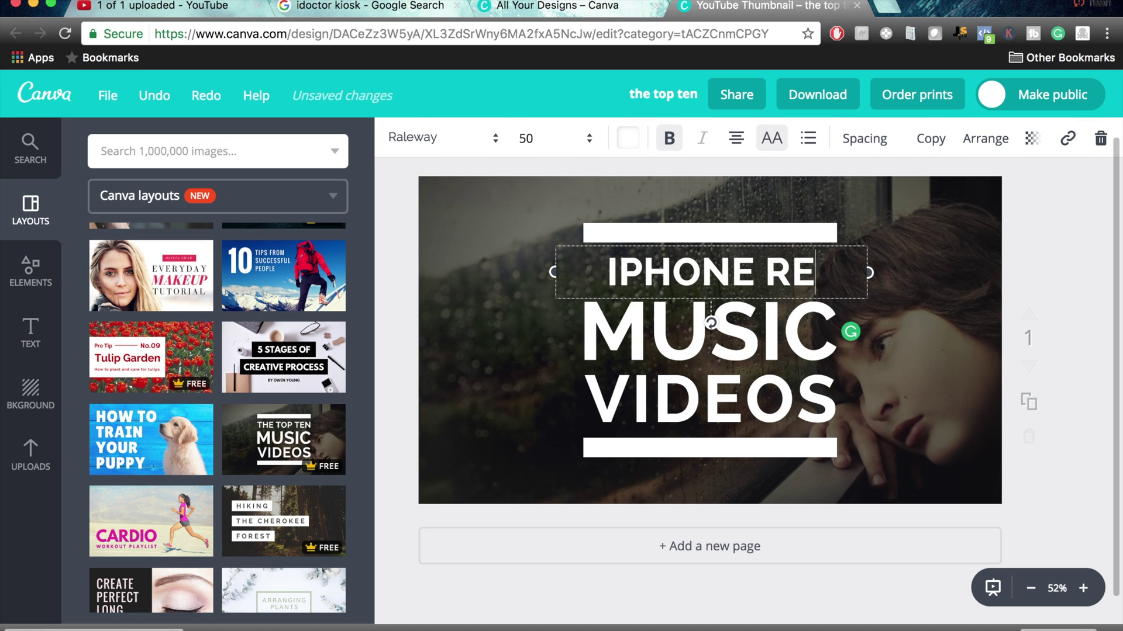
pyautogui.write('PAIR')
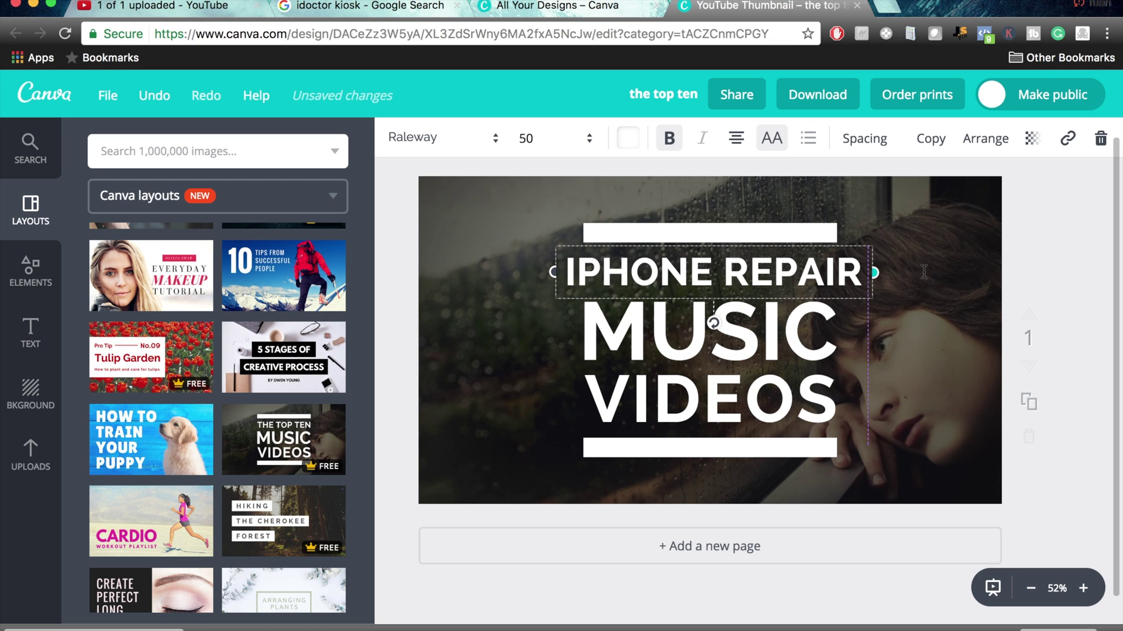
pyautogui.moveTo(871, 273); pyautogui.dragTo(920, 273)
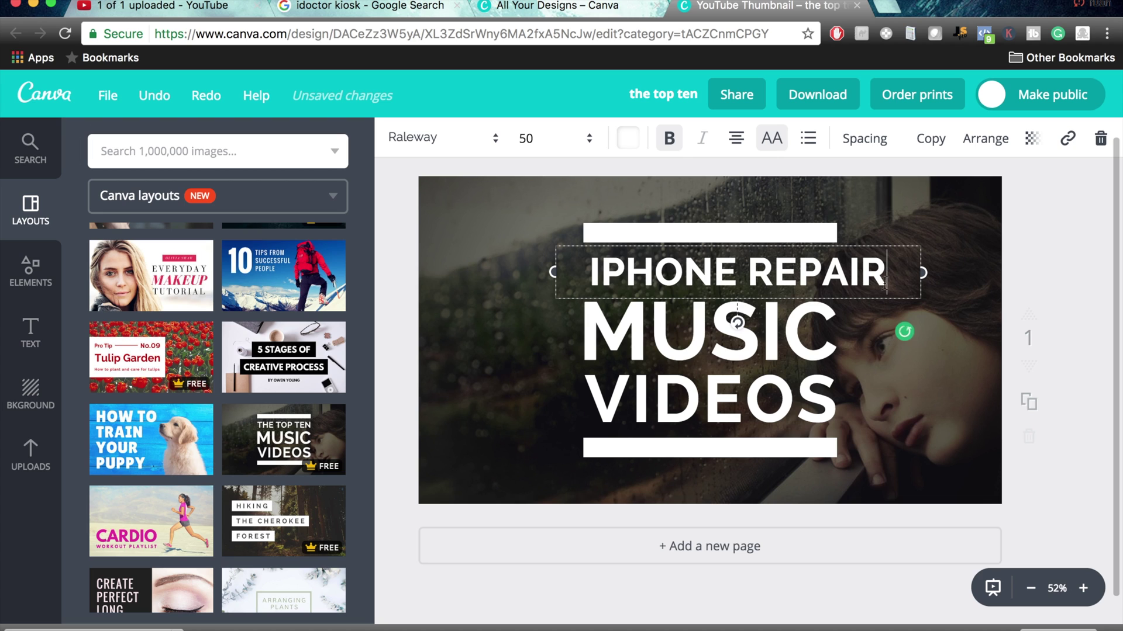
pyautogui.write('IN')
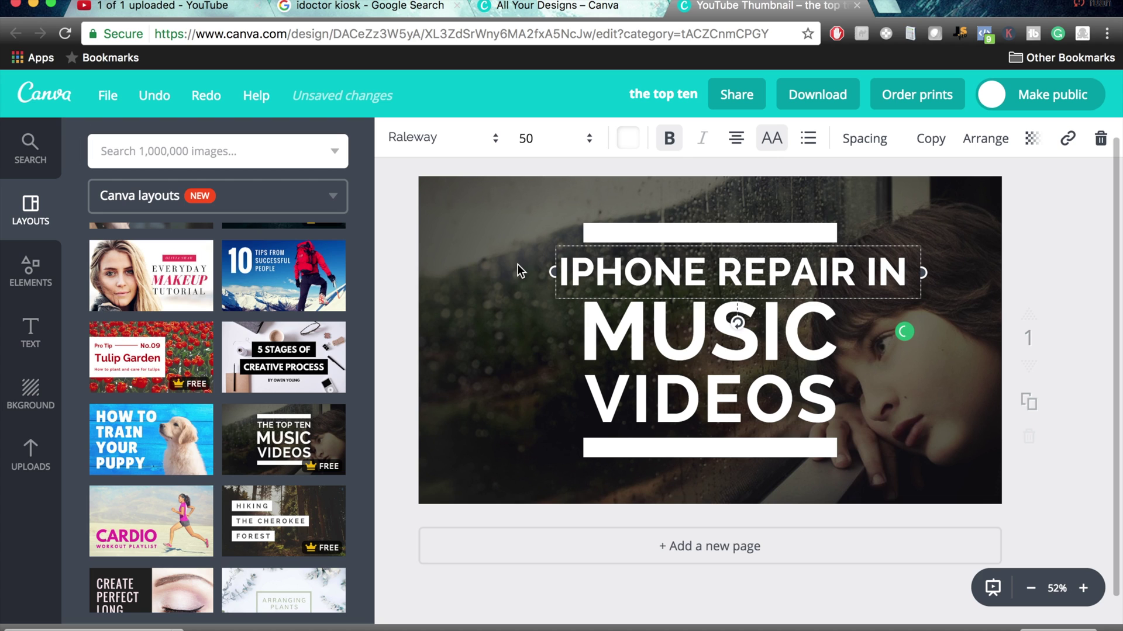
pyautogui.moveTo(542, 272); pyautogui.dragTo(514, 272)
# Replace MUSIC with the town name and widen the headline box to one line.
pyautogui.click(676, 343)
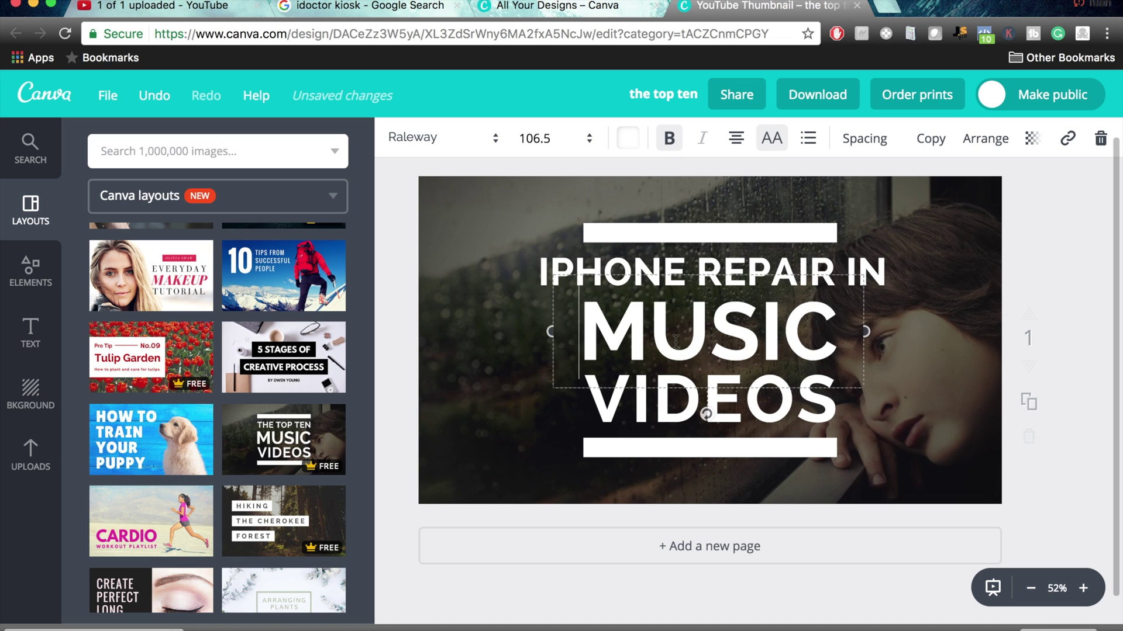
pyautogui.doubleClick(676, 343)
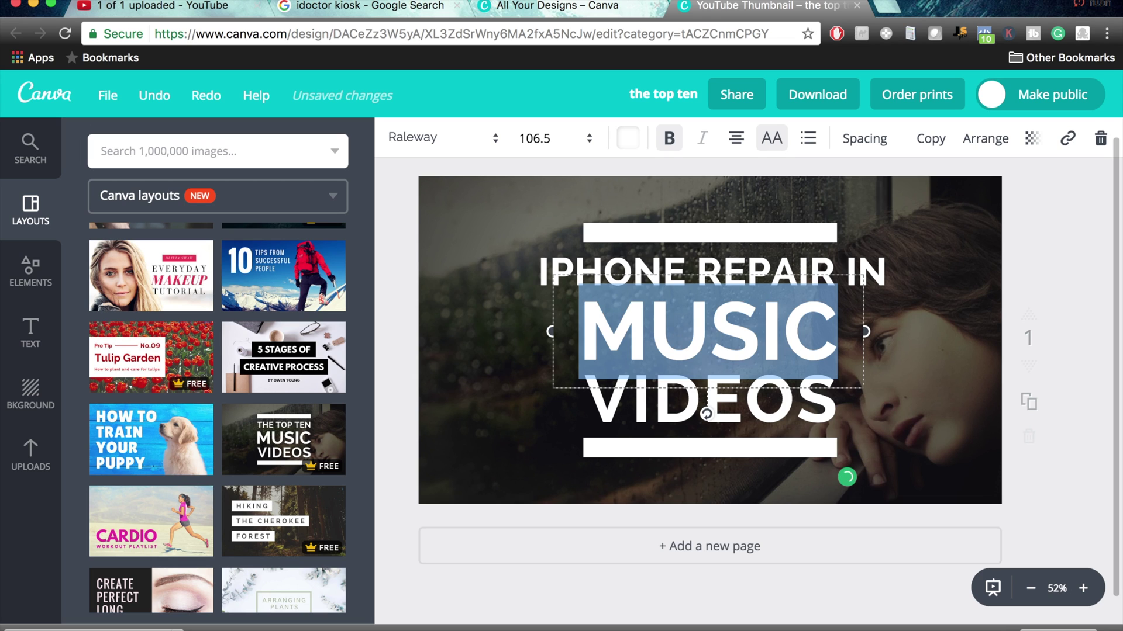
pyautogui.write('WATET')
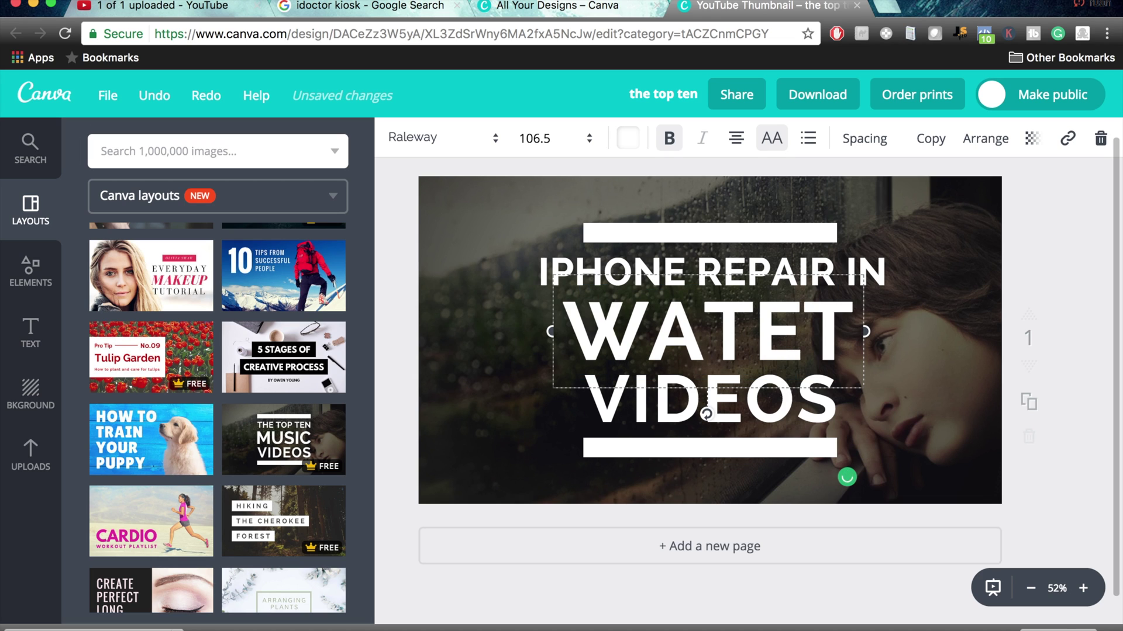
pyautogui.press('BackSpace')
pyautogui.write('R')
pyautogui.press('Return')
pyautogui.write('TOWN')
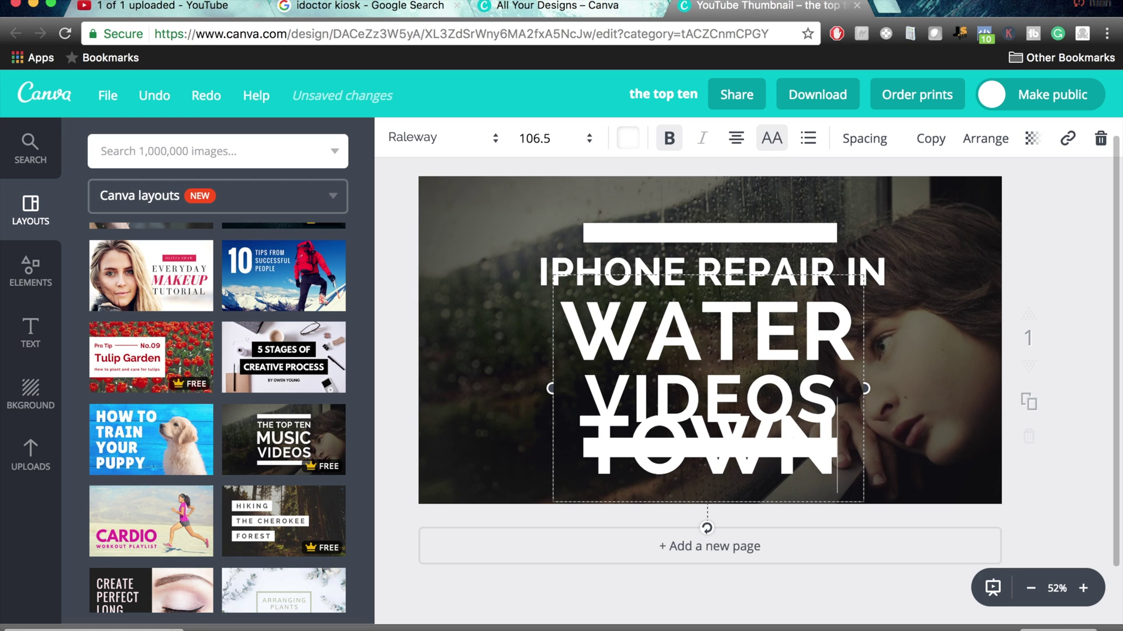
pyautogui.moveTo(867, 391); pyautogui.dragTo(944, 388)
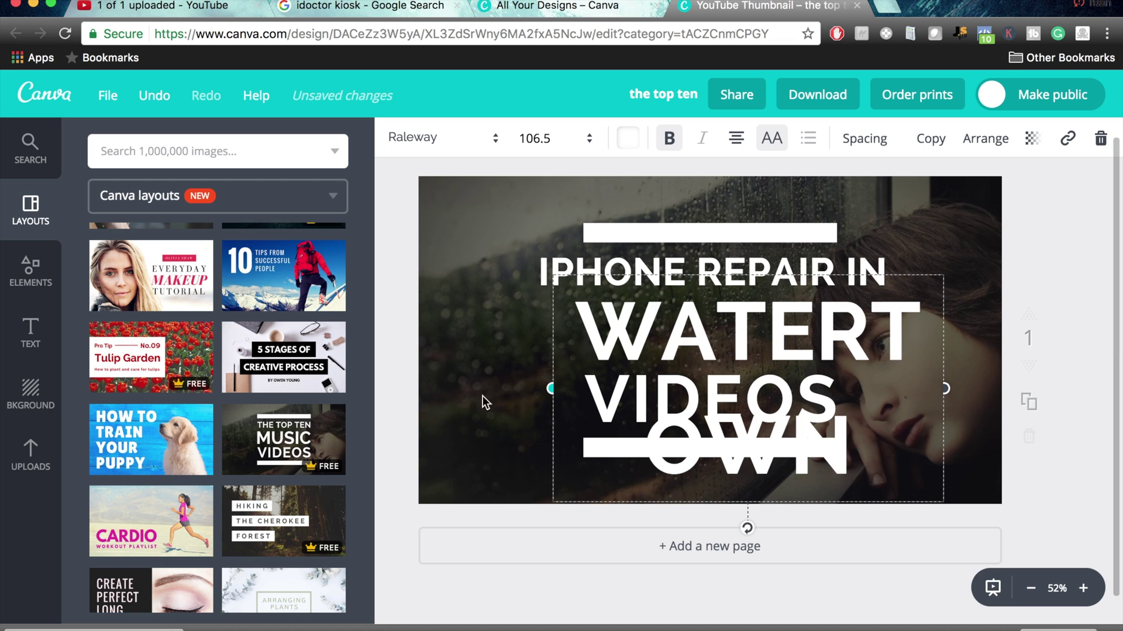
pyautogui.moveTo(550, 389); pyautogui.dragTo(439, 390)
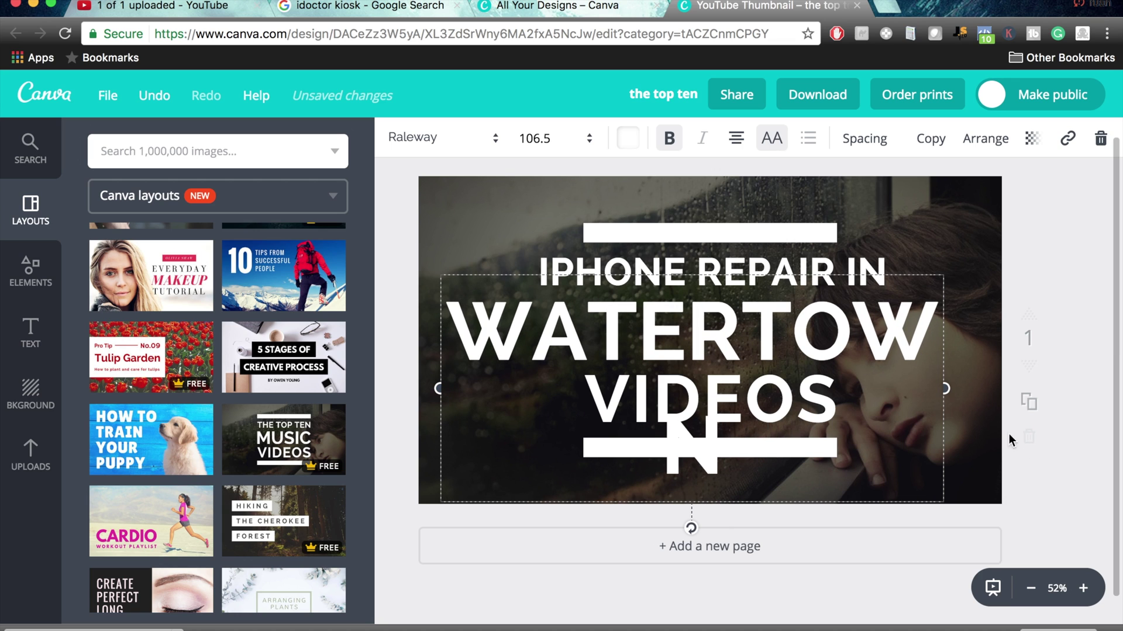
pyautogui.moveTo(947, 388); pyautogui.dragTo(1004, 389)
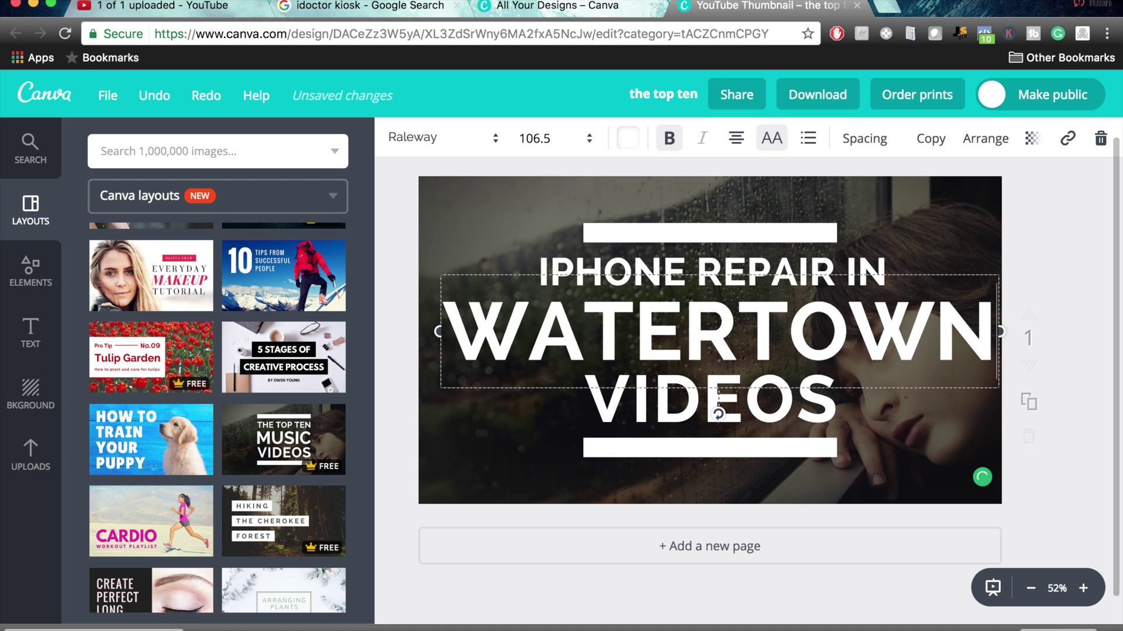
# Correct WATERTOWN to WATERBURY and select the VIDEOS line for retyping.
pyautogui.press('BackSpace')
pyautogui.press('BackSpace')
pyautogui.press('BackSpace')
pyautogui.press('BackSpace')
pyautogui.press('BackSpace')
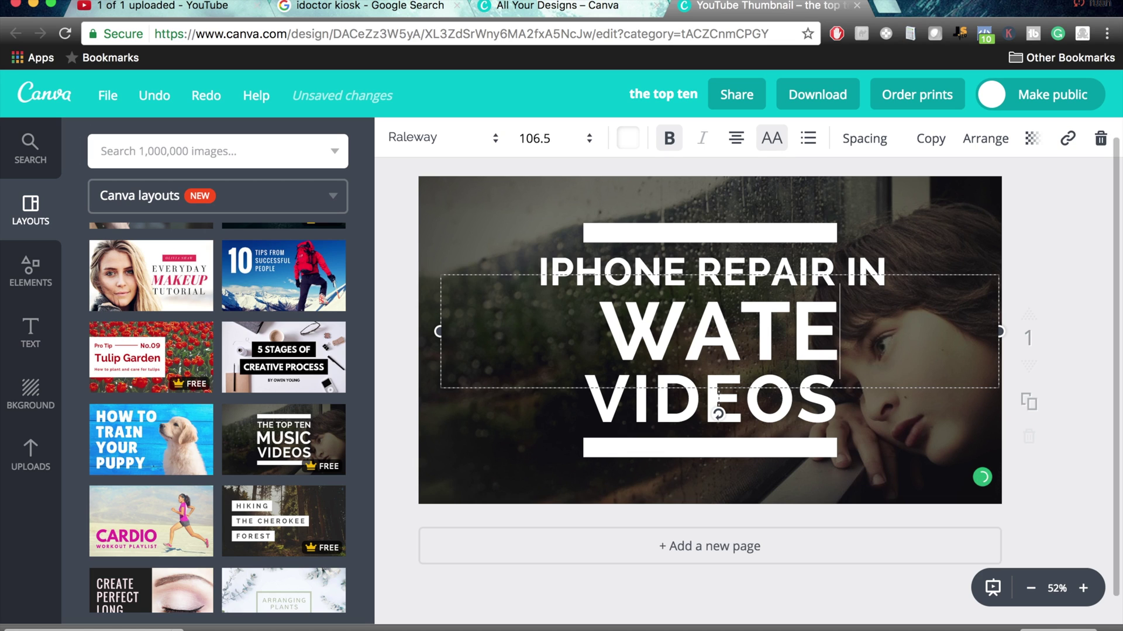
pyautogui.write('rbury')
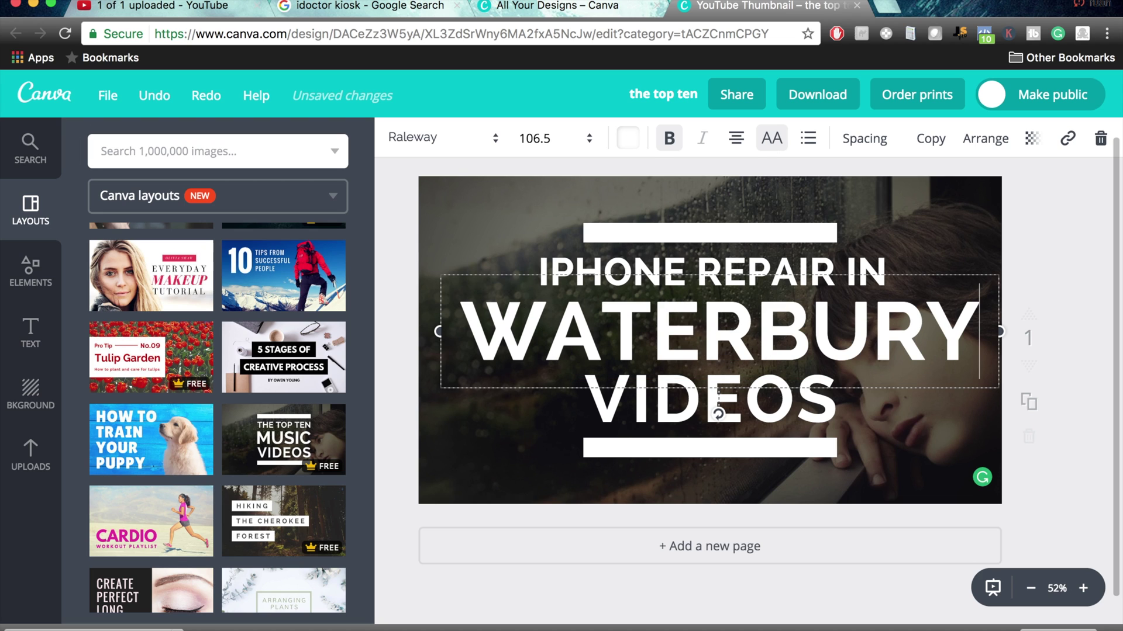
pyautogui.doubleClick(785, 419)
pyautogui.write('c')
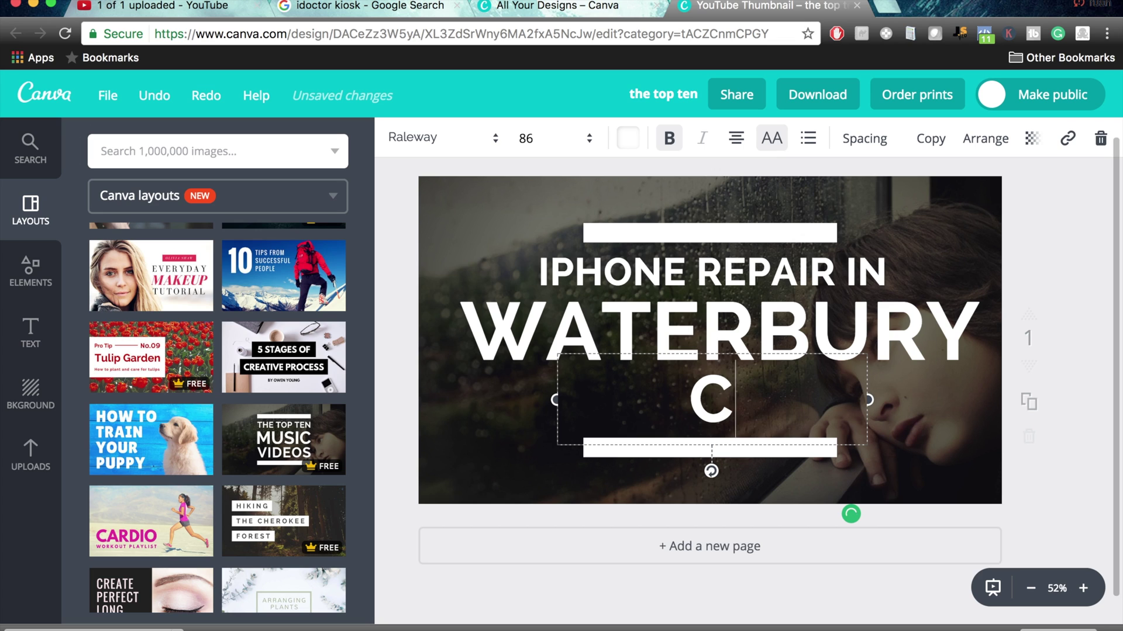
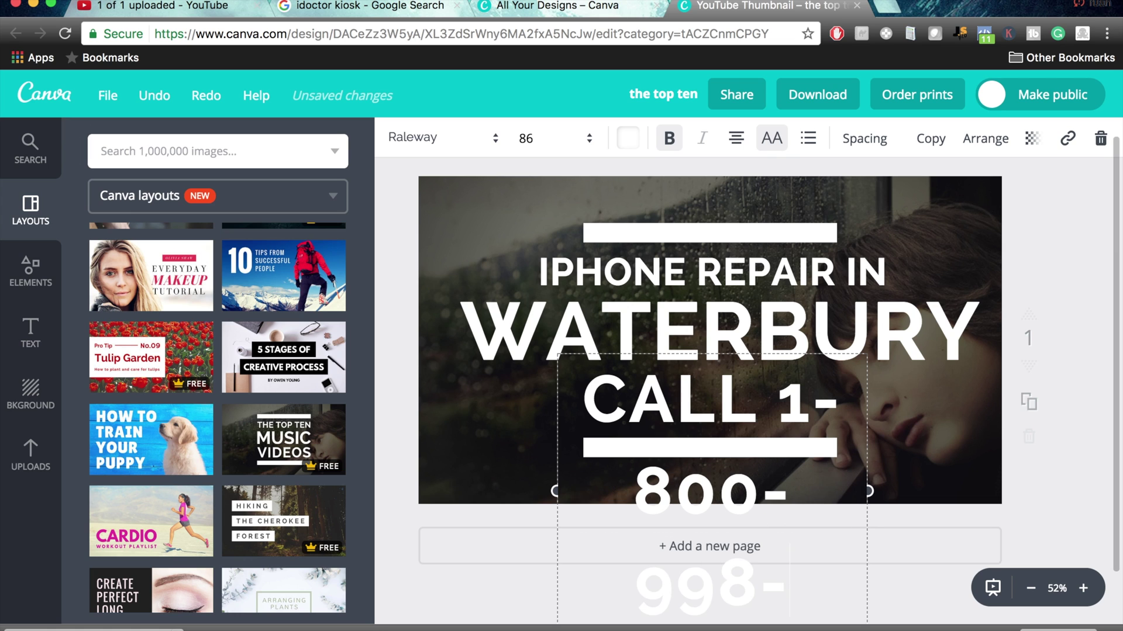
pyautogui.click(402, 13)
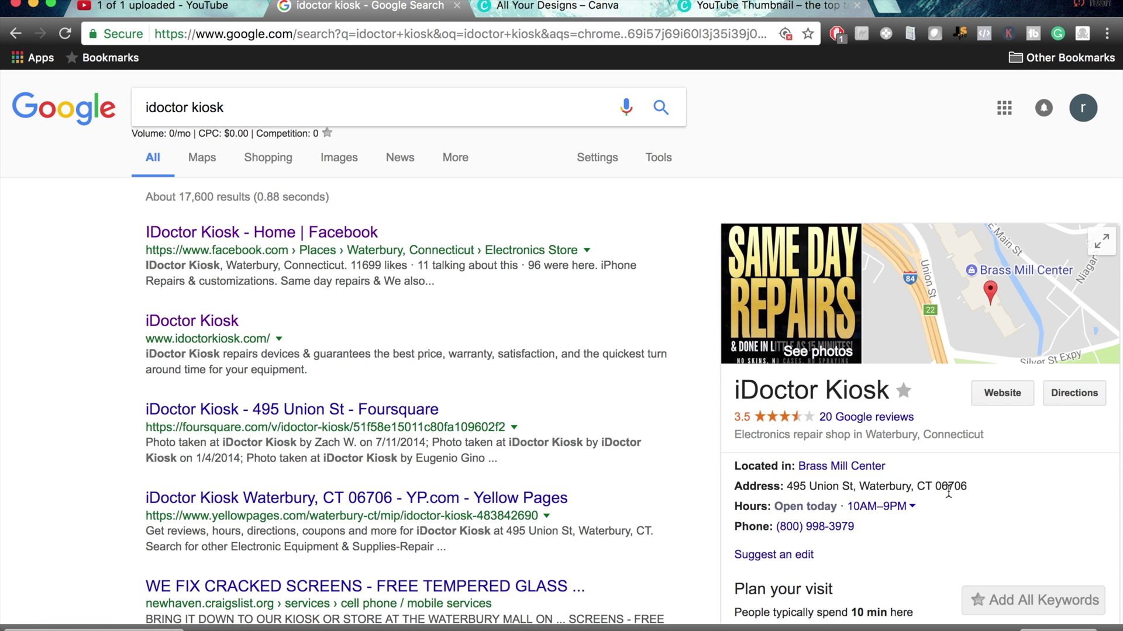
pyautogui.click(756, 12)
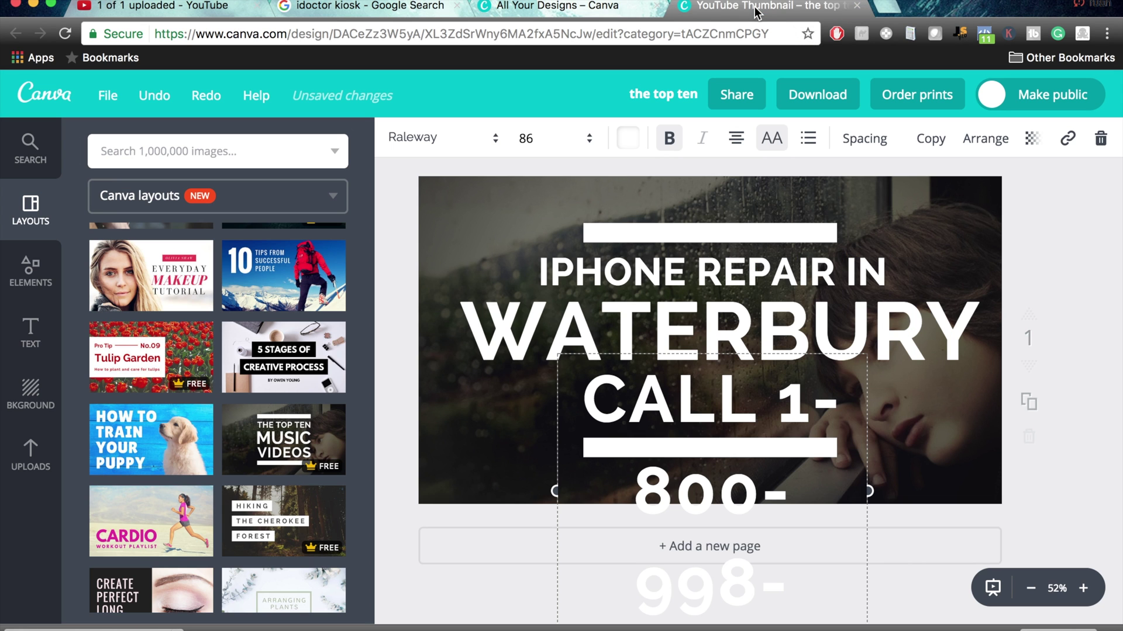
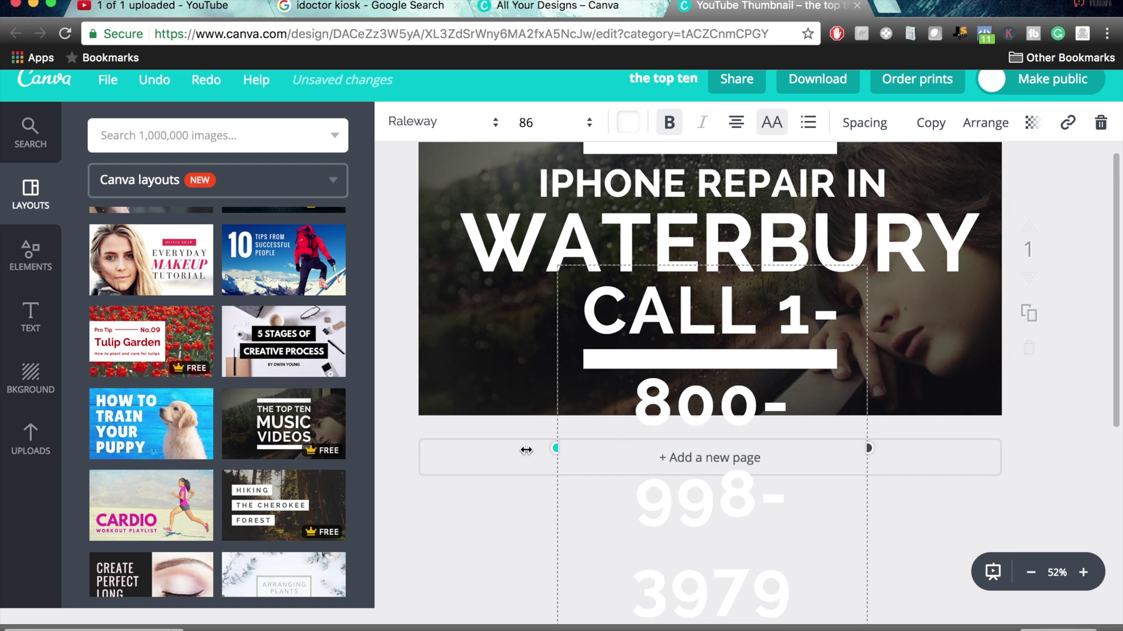
pyautogui.moveTo(526, 450); pyautogui.dragTo(413, 447)
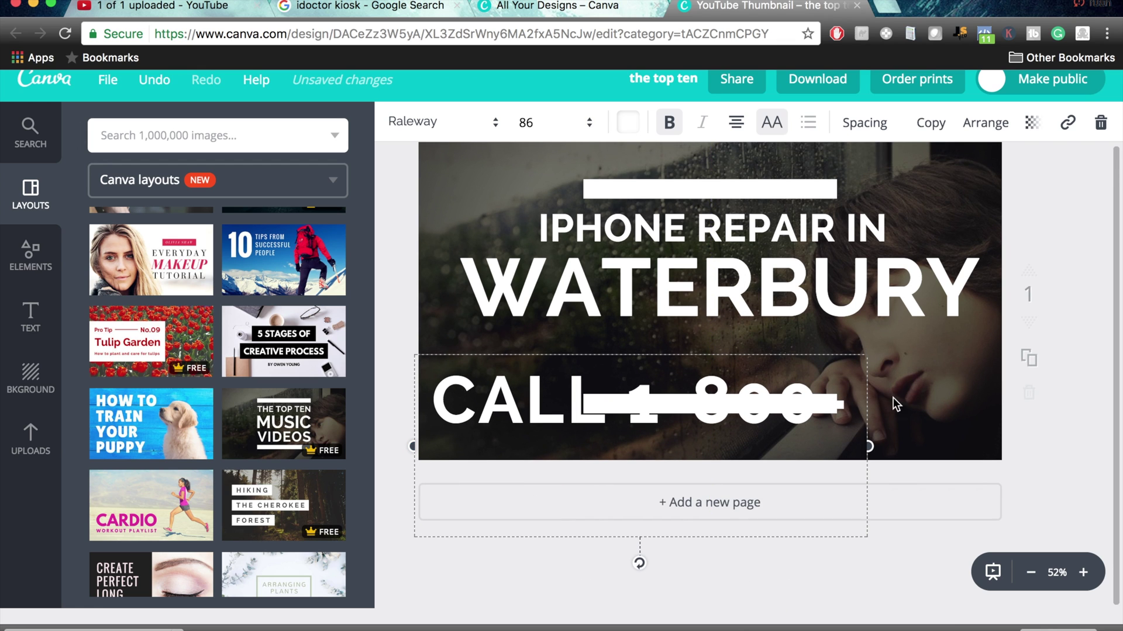
pyautogui.moveTo(871, 449); pyautogui.dragTo(1018, 437)
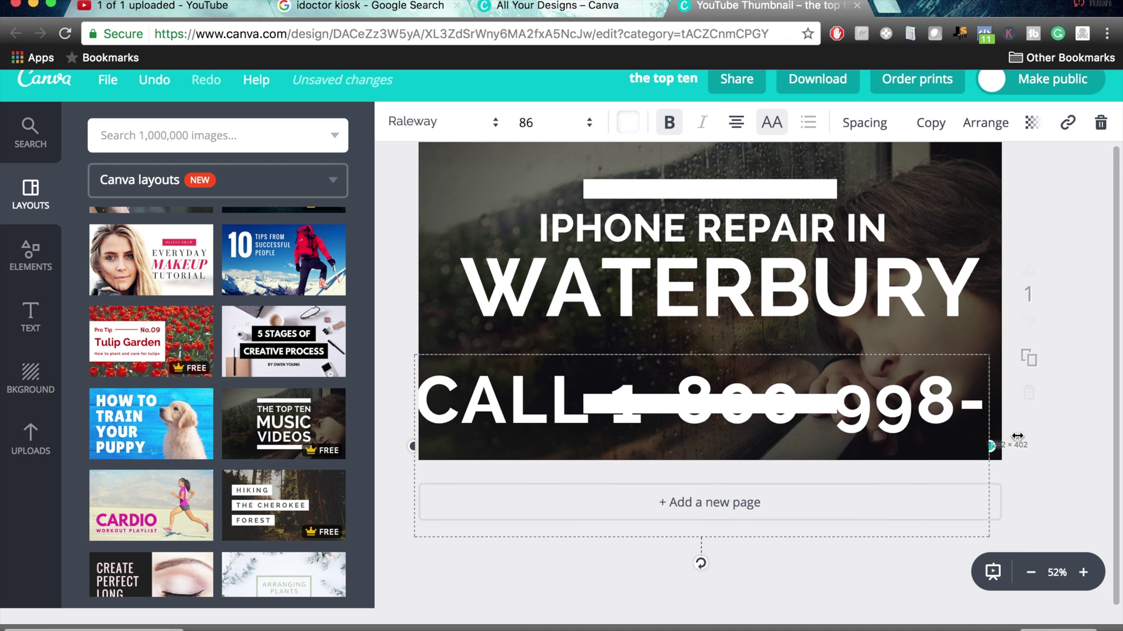
pyautogui.click(564, 123)
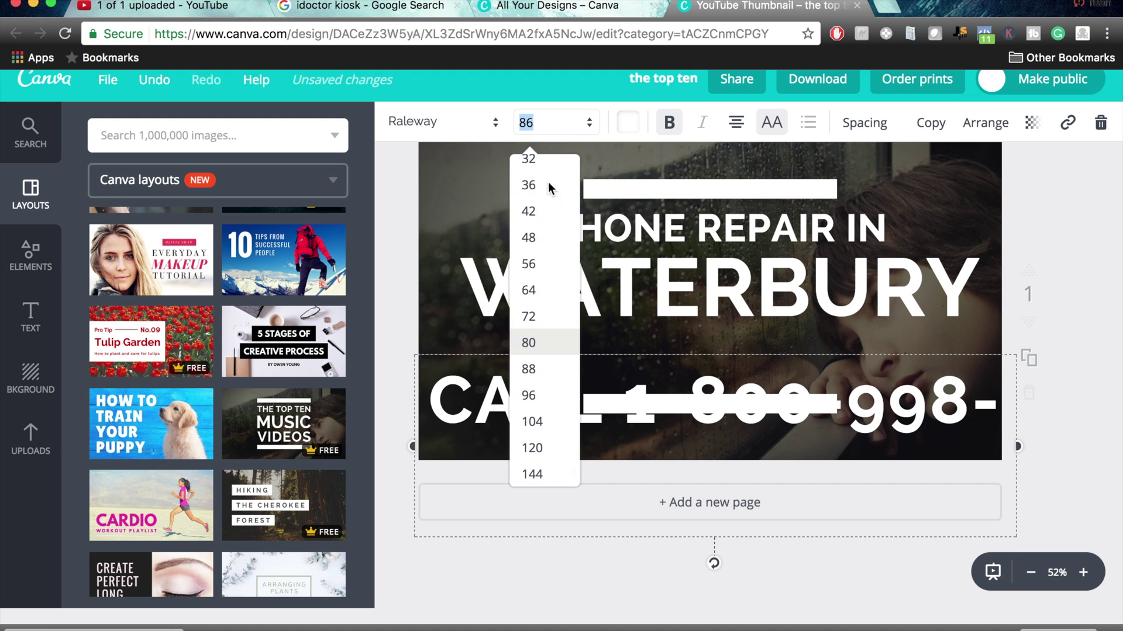
pyautogui.click(532, 290)
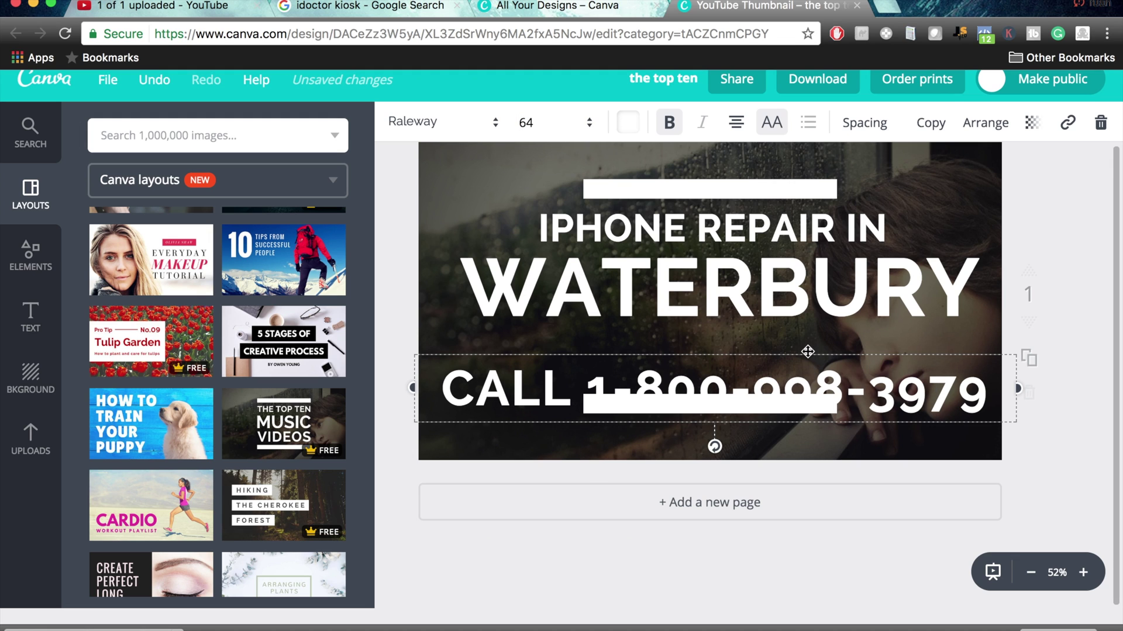
pyautogui.moveTo(807, 352); pyautogui.dragTo(807, 330)
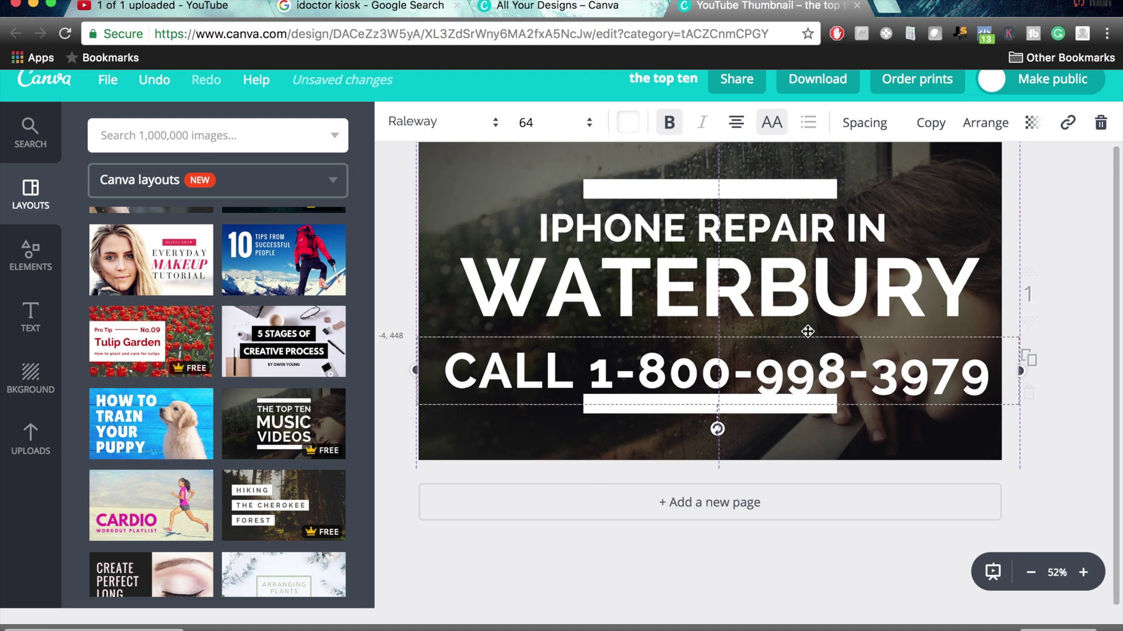
pyautogui.moveTo(807, 330); pyautogui.dragTo(799, 329)
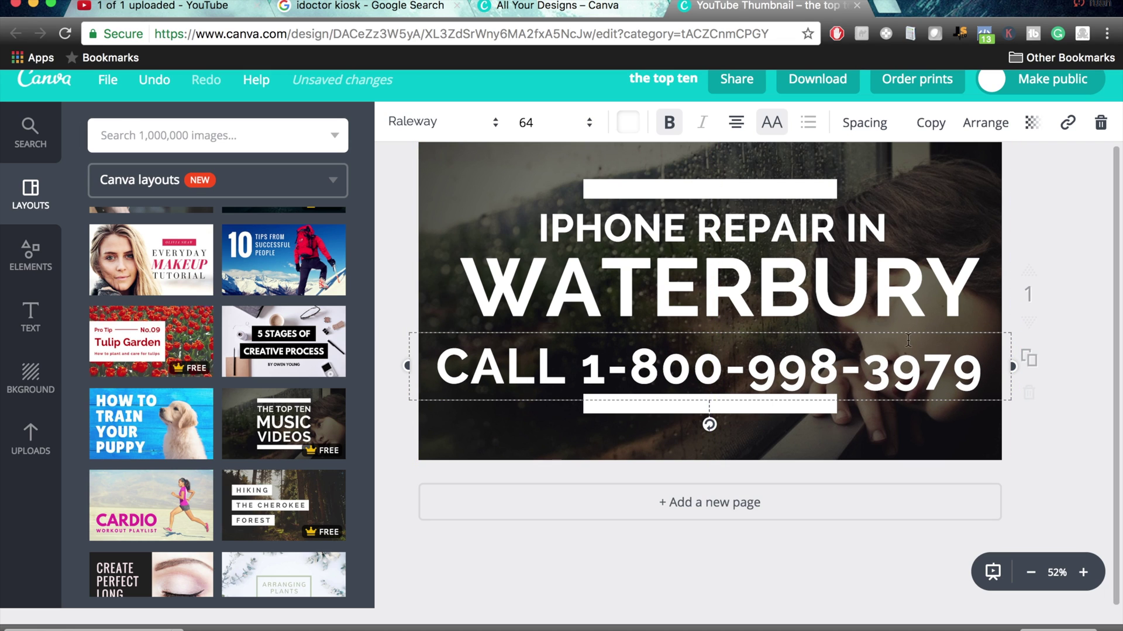
pyautogui.click(1077, 345)
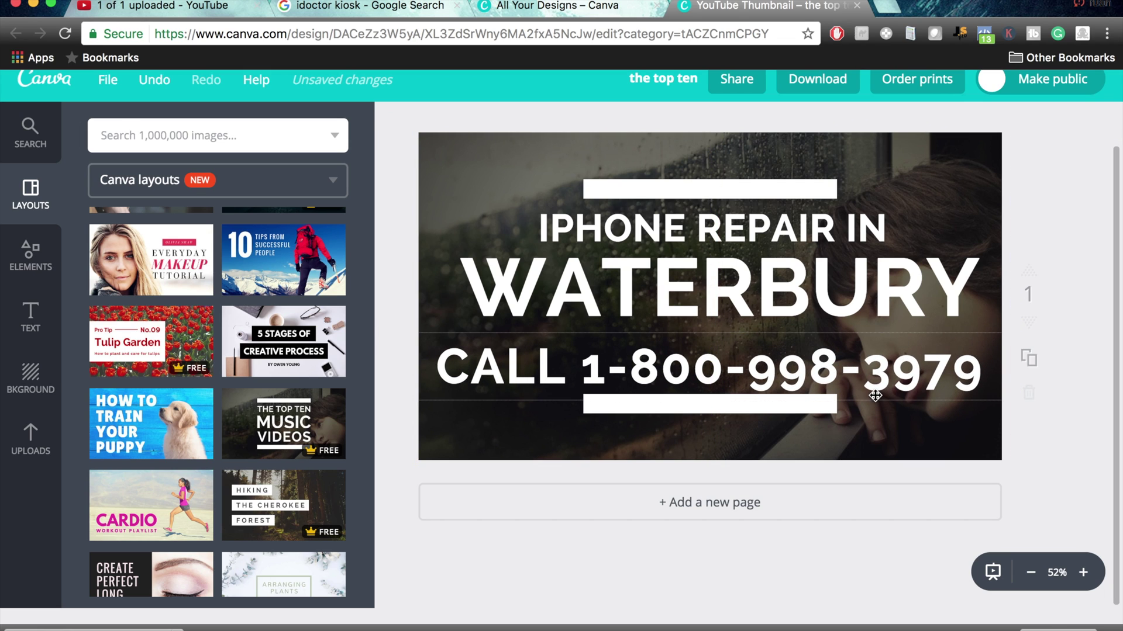
# Move the white bars apart and shift the headline and phone lines up to fit between them.
pyautogui.moveTo(841, 389); pyautogui.dragTo(804, 441)
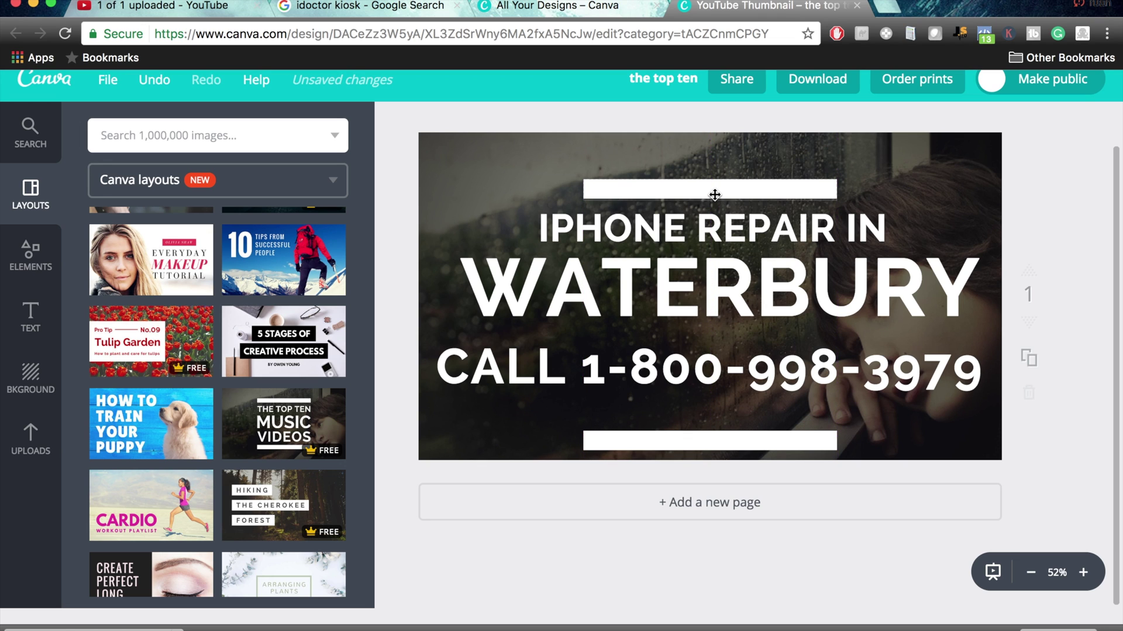
pyautogui.moveTo(714, 193)
pyautogui.mouseDown()
pyautogui.moveTo(713, 138)
pyautogui.moveTo(711, 186)
pyautogui.moveTo(711, 175)
pyautogui.mouseUp()
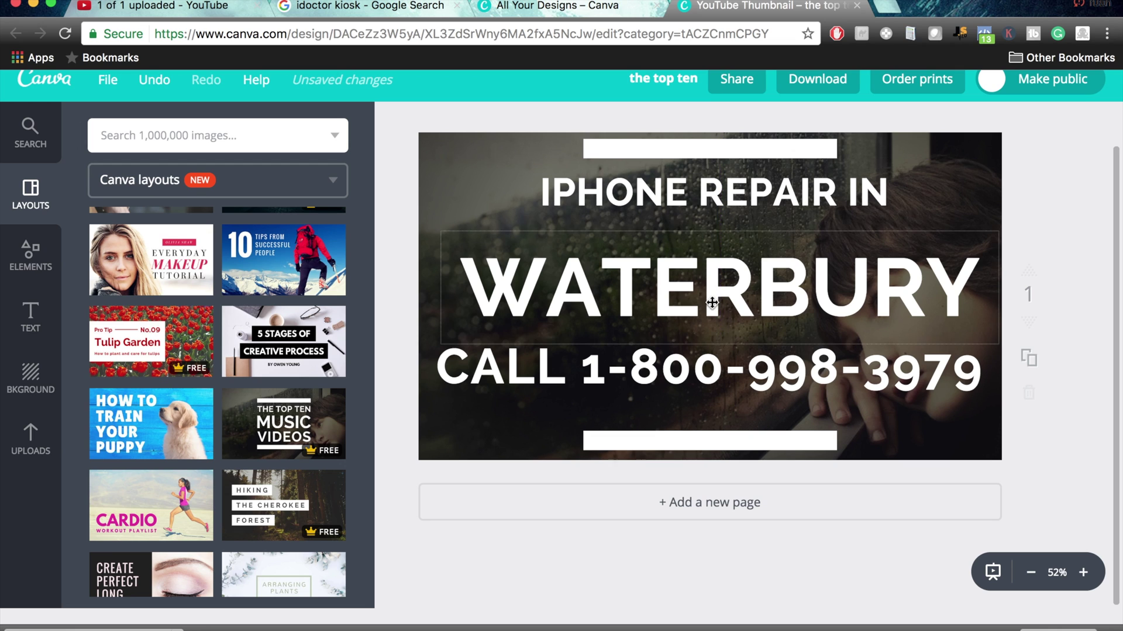
pyautogui.moveTo(711, 299); pyautogui.dragTo(712, 279)
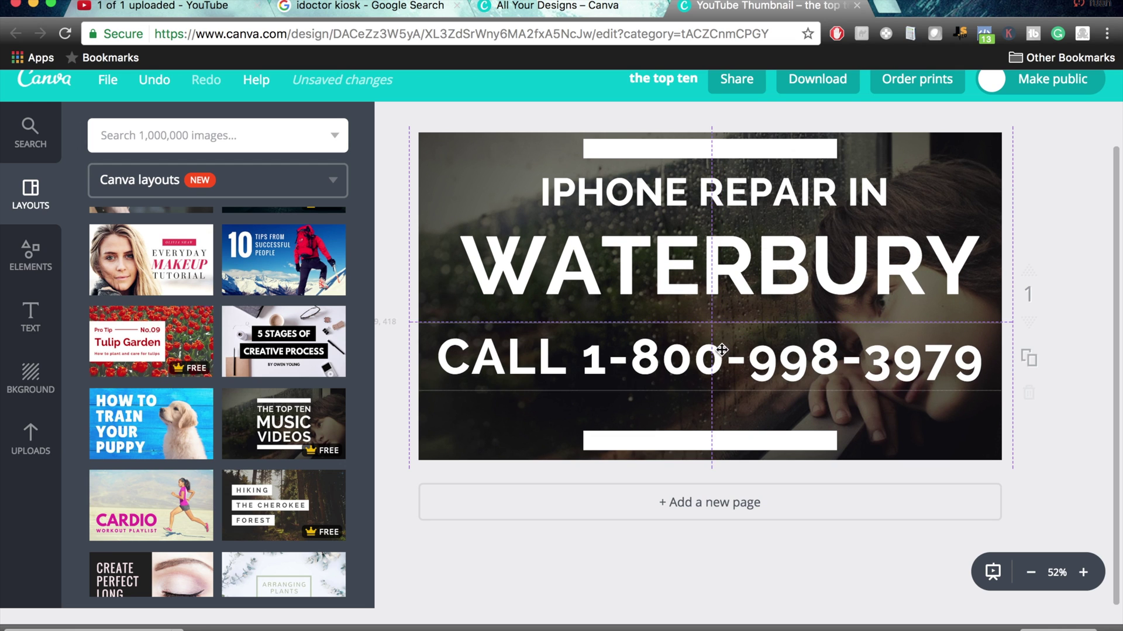
pyautogui.moveTo(722, 369); pyautogui.dragTo(722, 345)
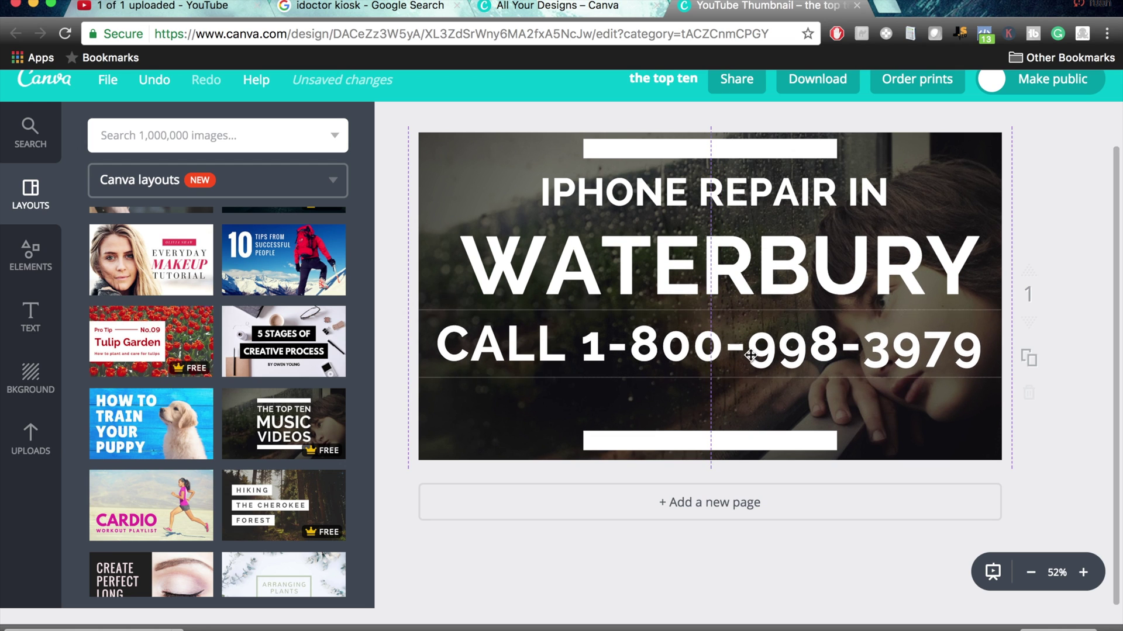
pyautogui.scroll(1, 833, 303)
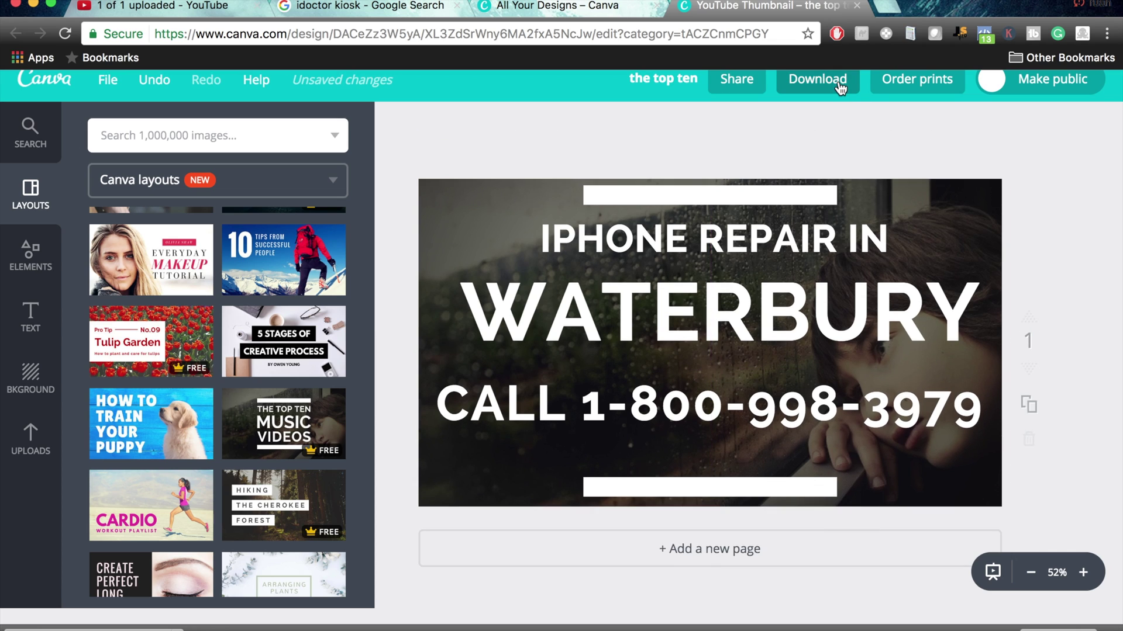
# Download the Waterbury thumbnail, close the Canva designs and Google tabs, and return to YouTube.
pyautogui.click(843, 82)
pyautogui.click(807, 262)
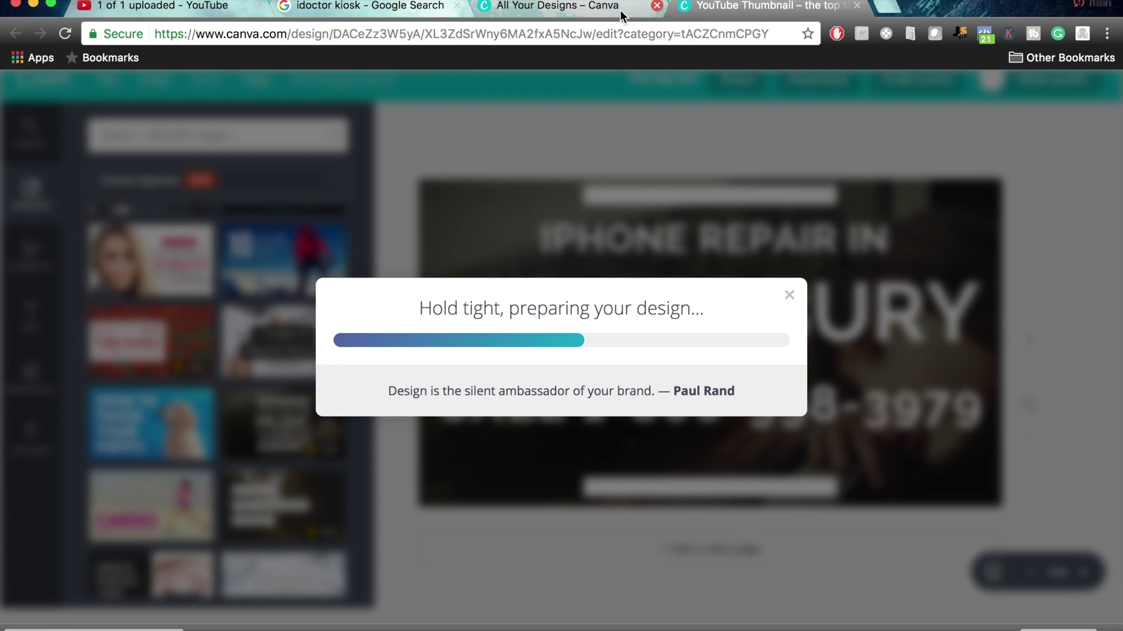
pyautogui.click(657, 5)
pyautogui.click(457, 5)
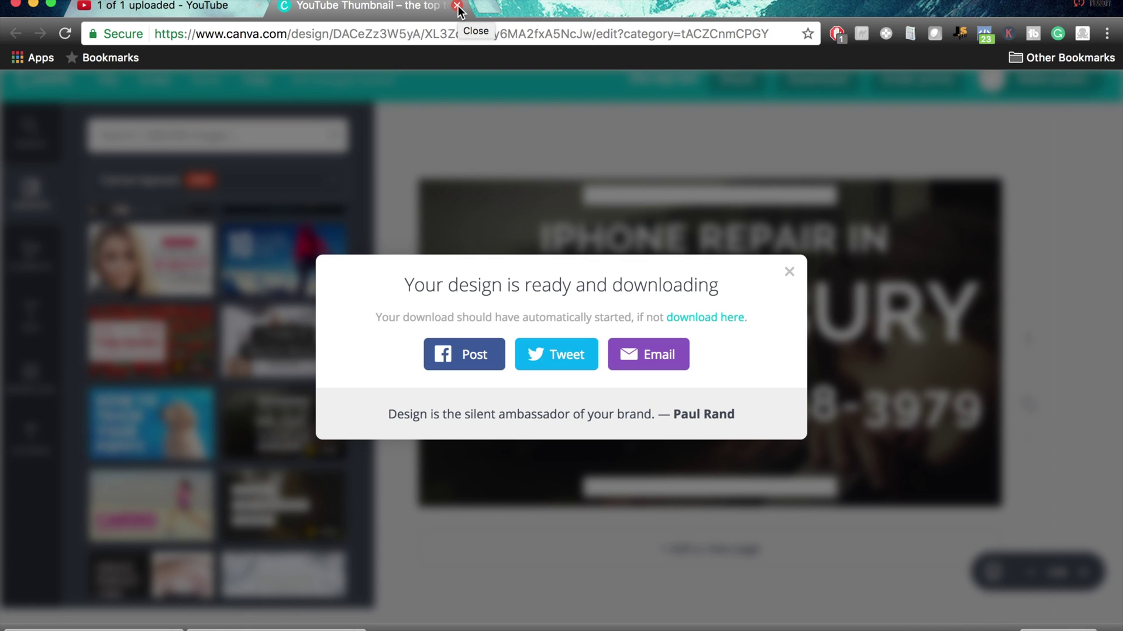
pyautogui.click(123, 10)
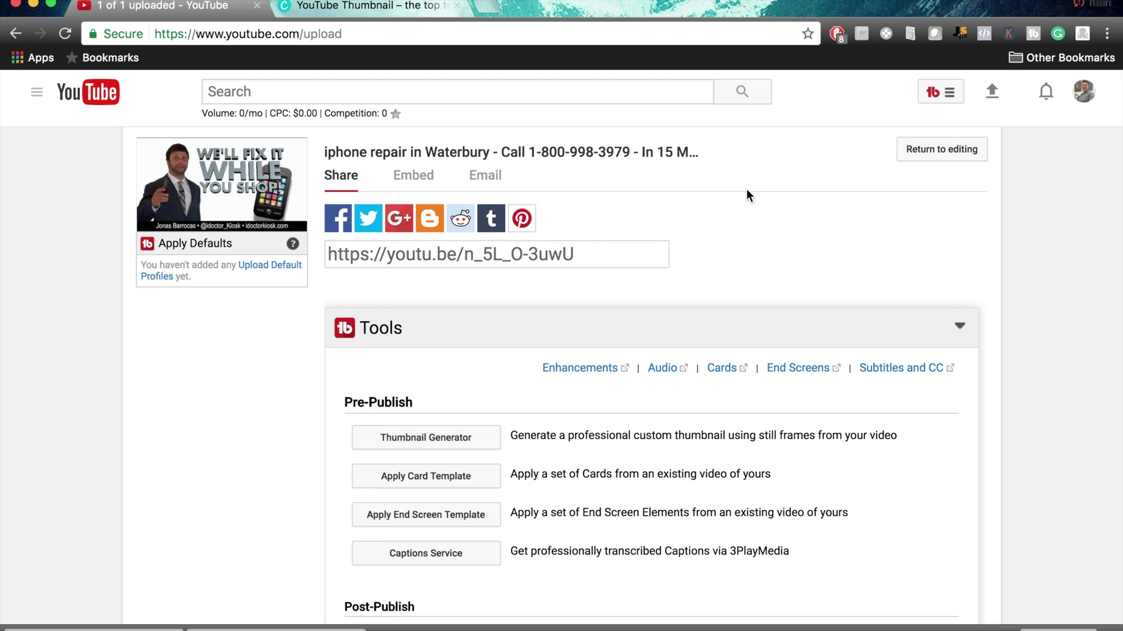
# Return to editing the video details and keep its visibility set to Public.
pyautogui.click(936, 152)
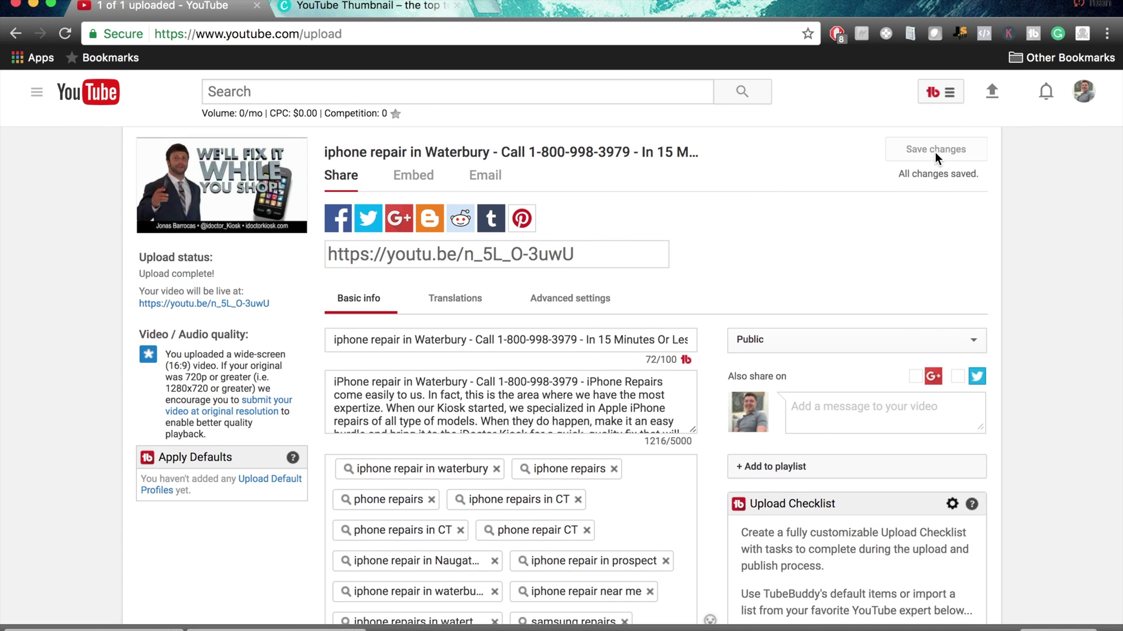
pyautogui.scroll(-5, 714, 386)
pyautogui.scroll(5, 715, 386)
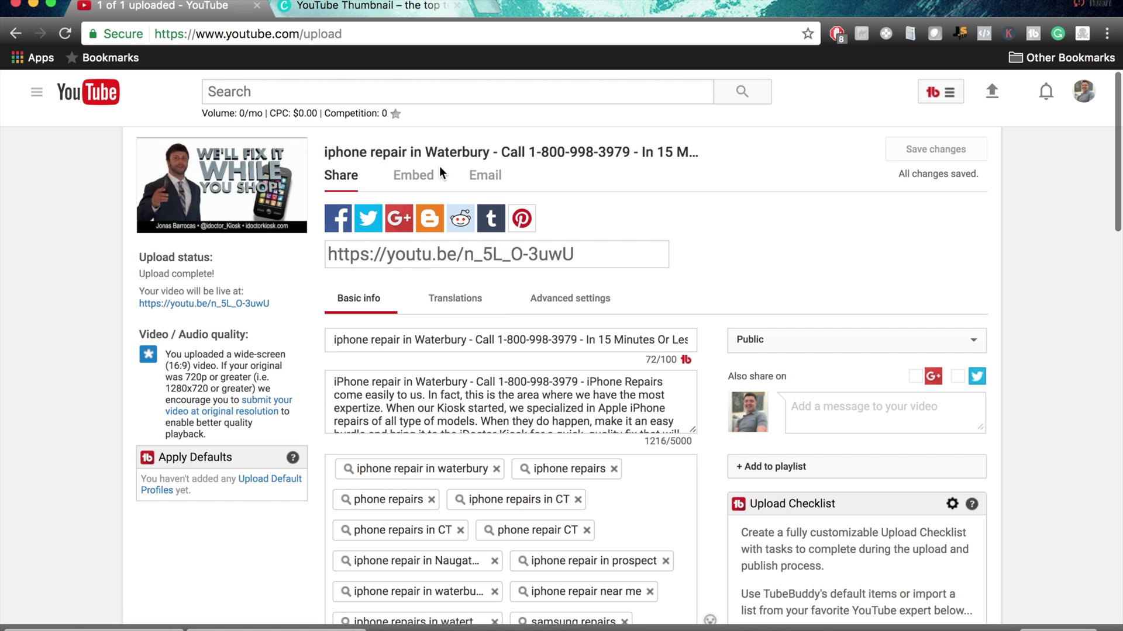
pyautogui.scroll(-2, 755, 306)
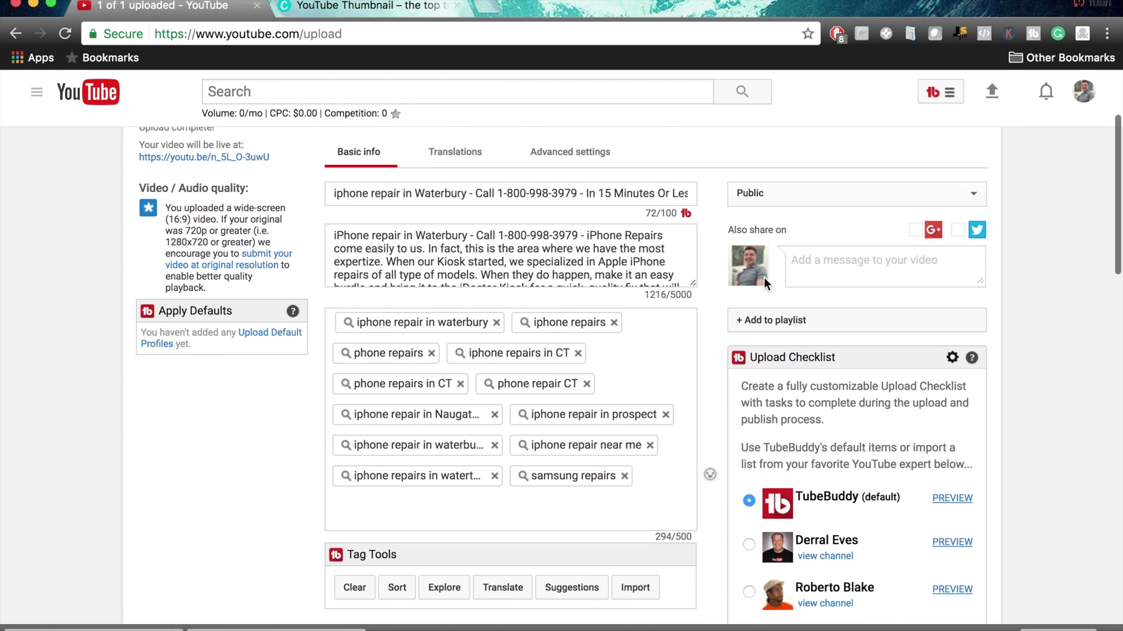
pyautogui.scroll(-2, 764, 277)
pyautogui.scroll(-1, 726, 272)
pyautogui.scroll(5, 717, 279)
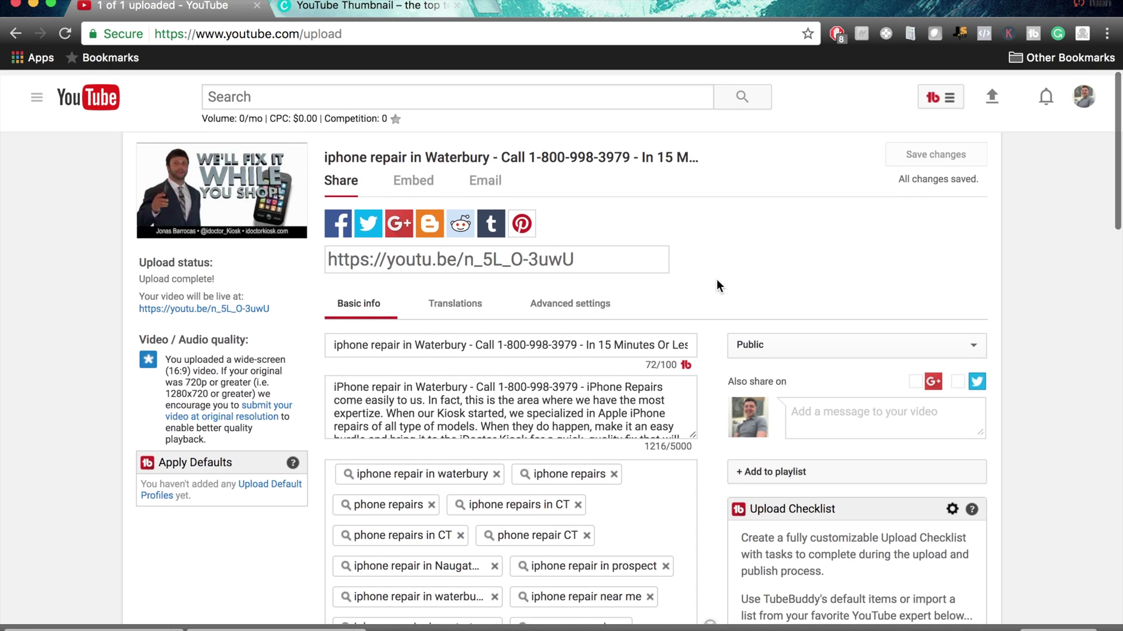
pyautogui.click(806, 335)
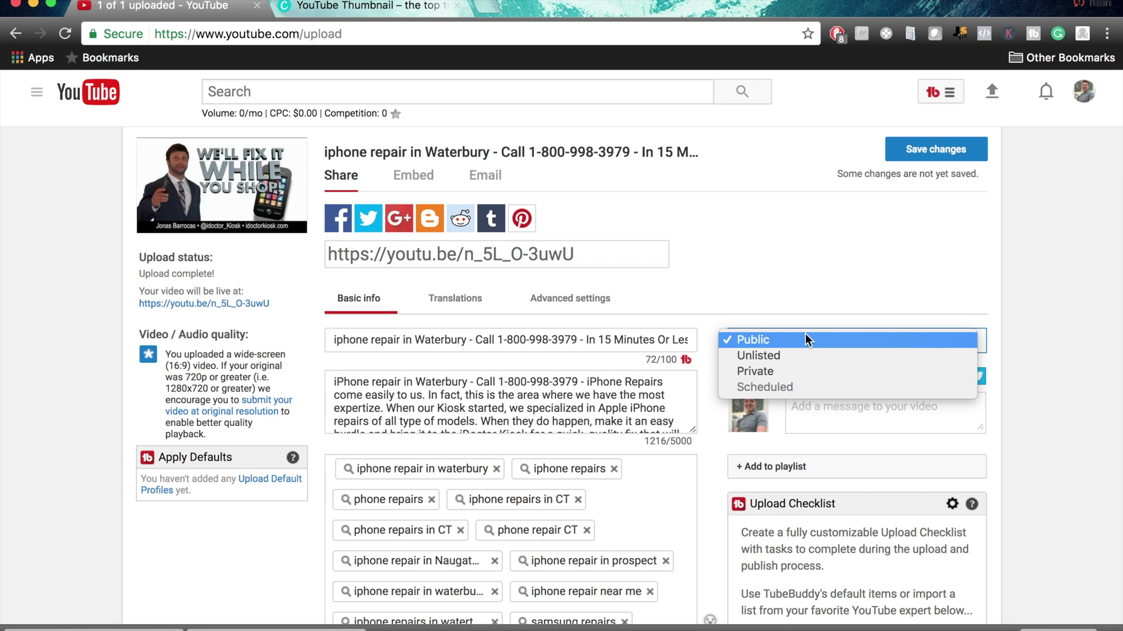
pyautogui.click(802, 259)
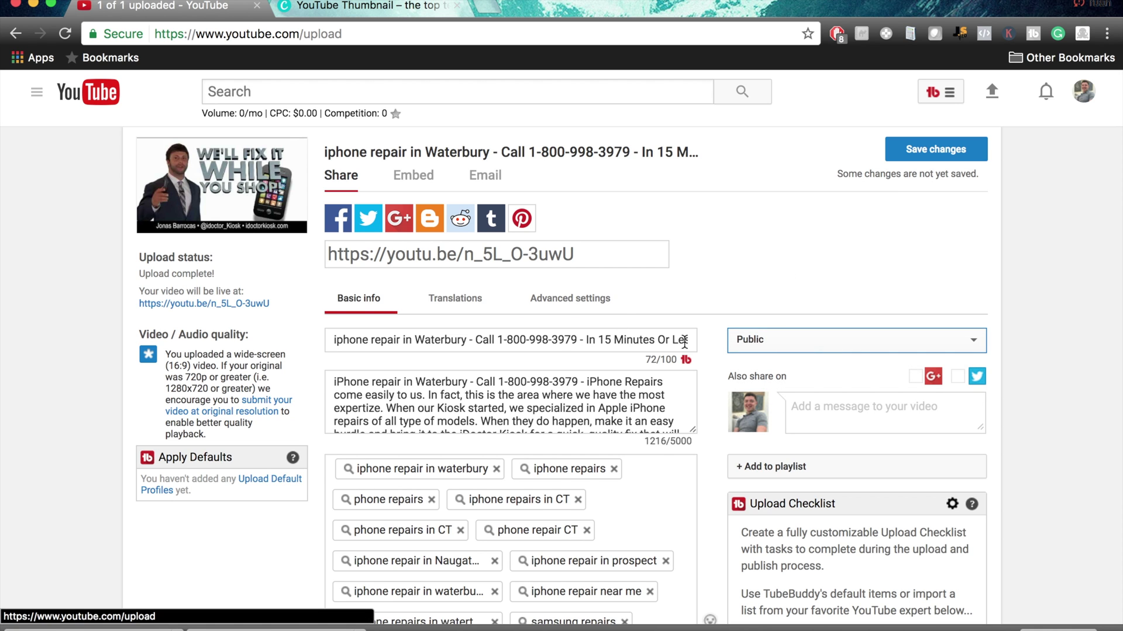
pyautogui.scroll(-3, 700, 352)
pyautogui.scroll(-1, 700, 352)
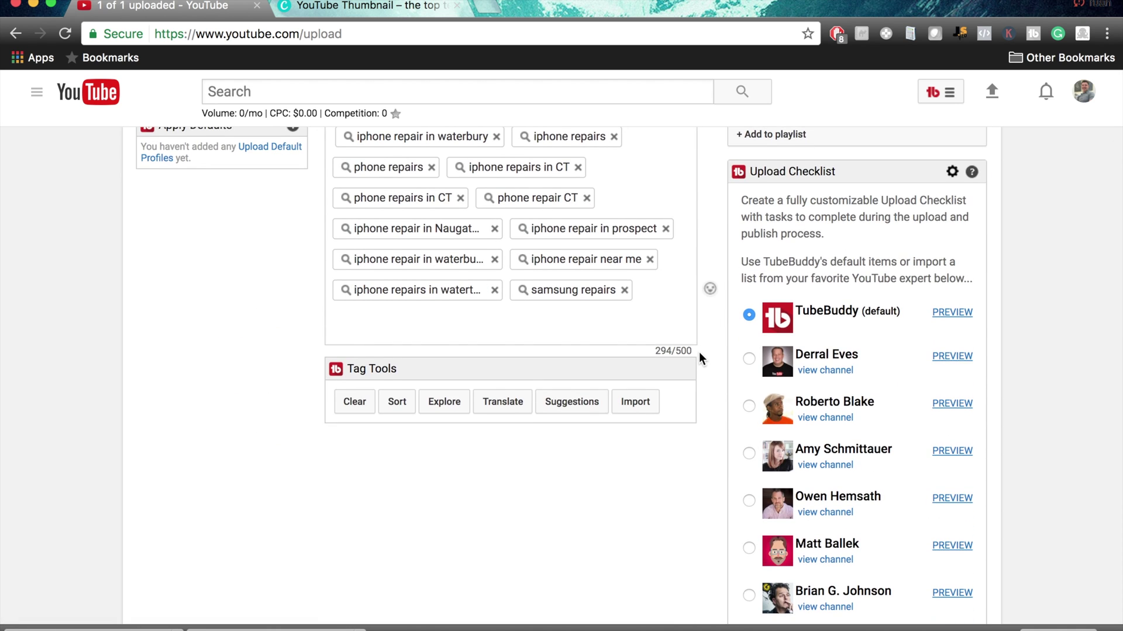
pyautogui.scroll(-4, 699, 352)
pyautogui.scroll(-2, 699, 352)
pyautogui.scroll(-1, 699, 358)
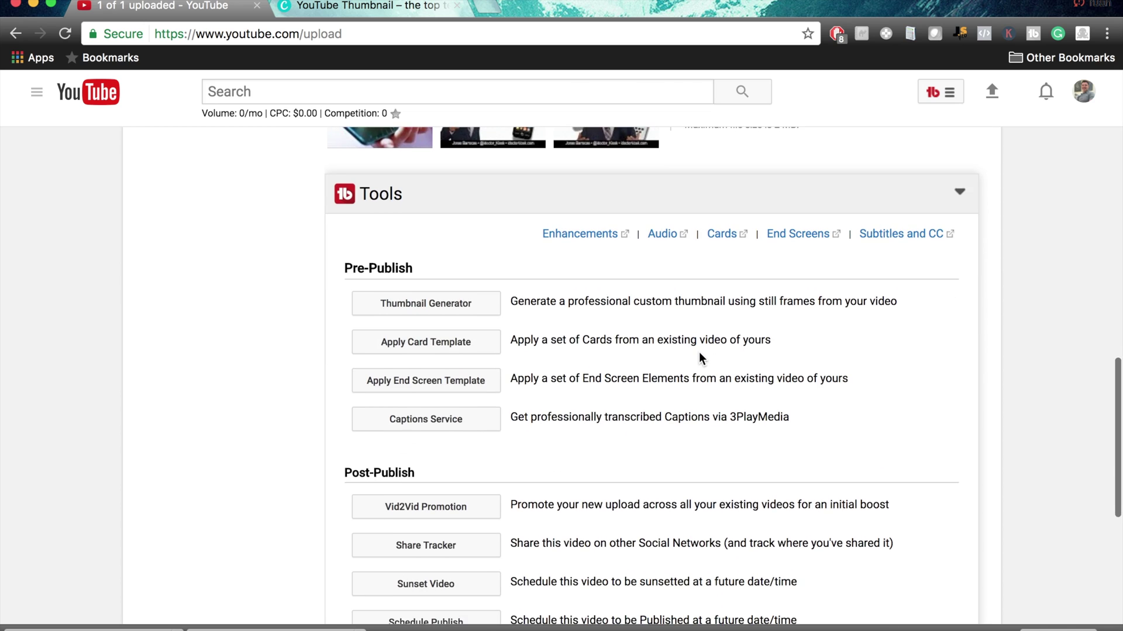
pyautogui.scroll(-1, 699, 358)
pyautogui.scroll(-2, 699, 358)
pyautogui.scroll(10, 700, 358)
pyautogui.scroll(4, 700, 358)
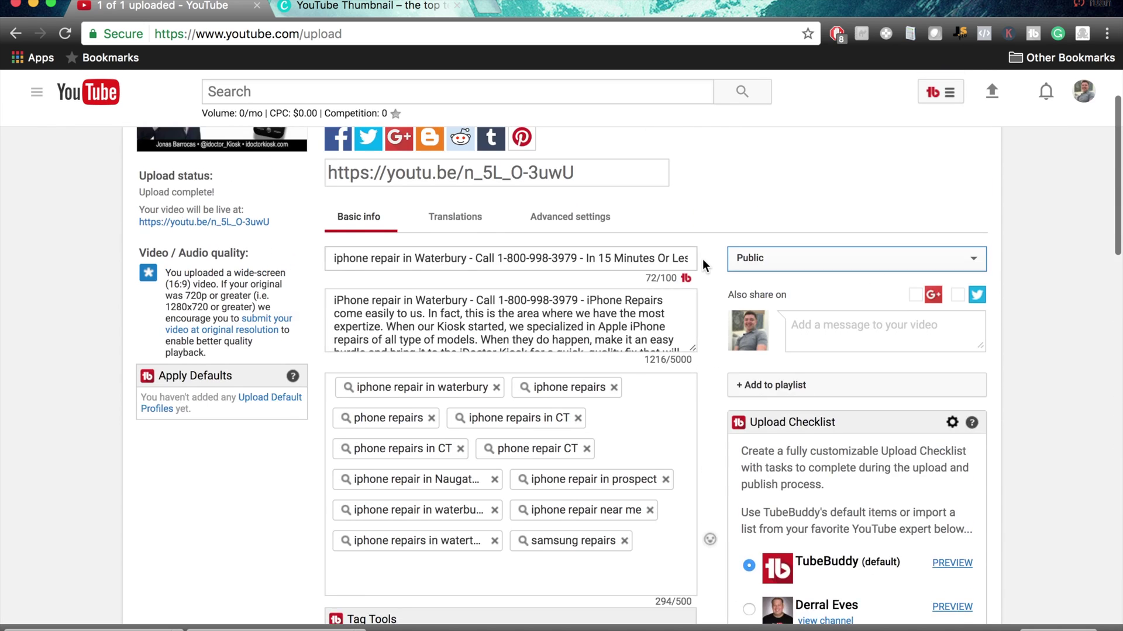
pyautogui.scroll(1, 703, 259)
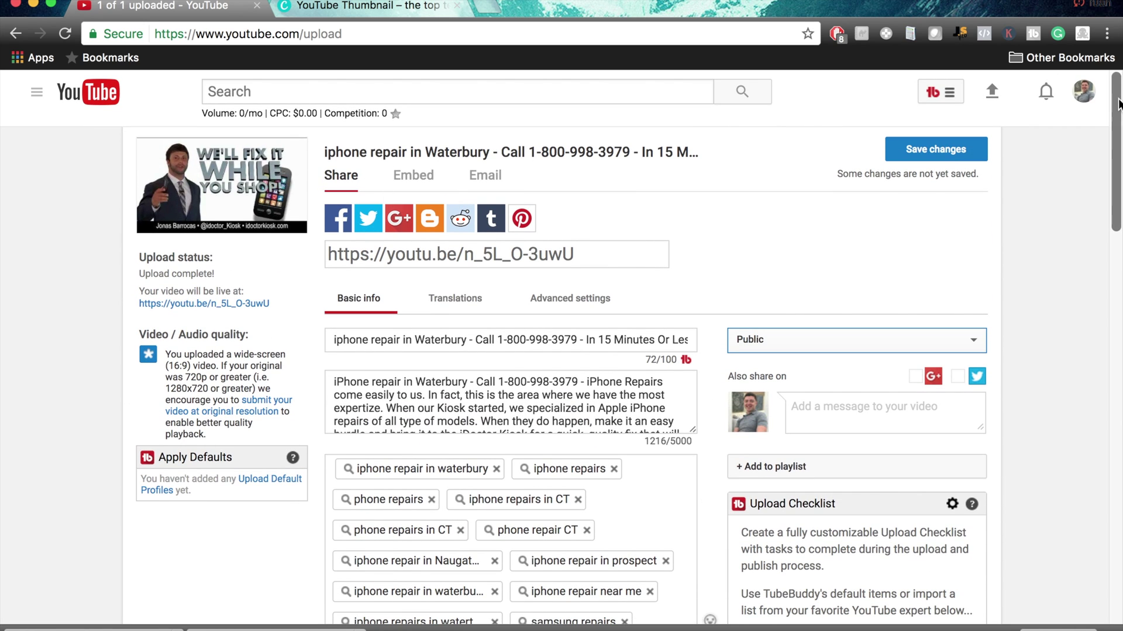
# Stay on the page to save all detail changes before heading to My channel.
pyautogui.click(32, 92)
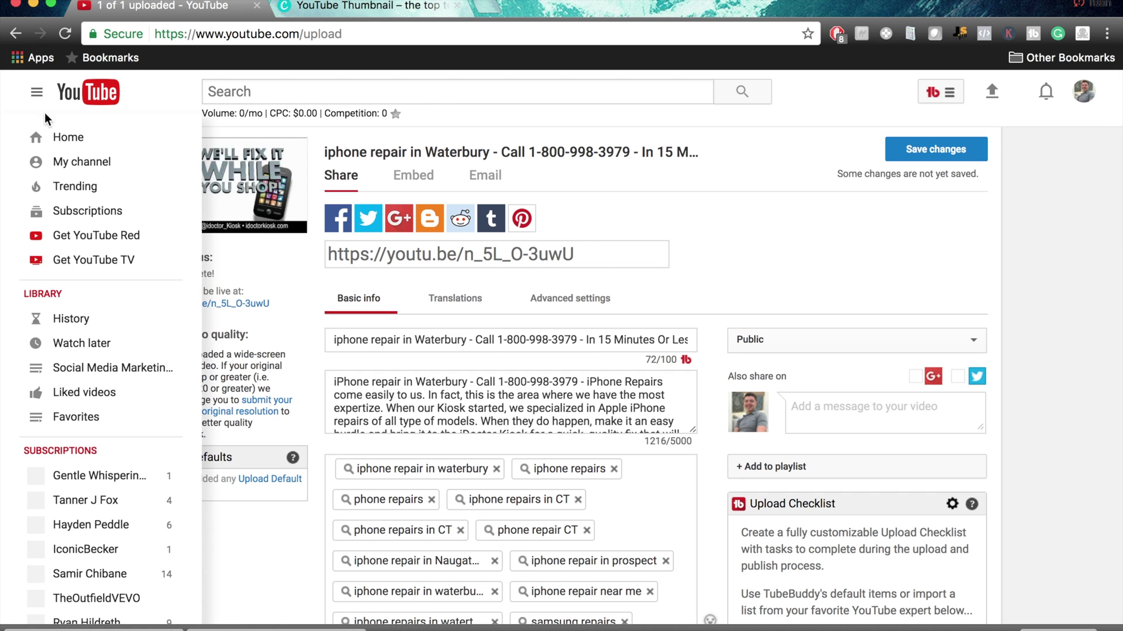
pyautogui.click(68, 169)
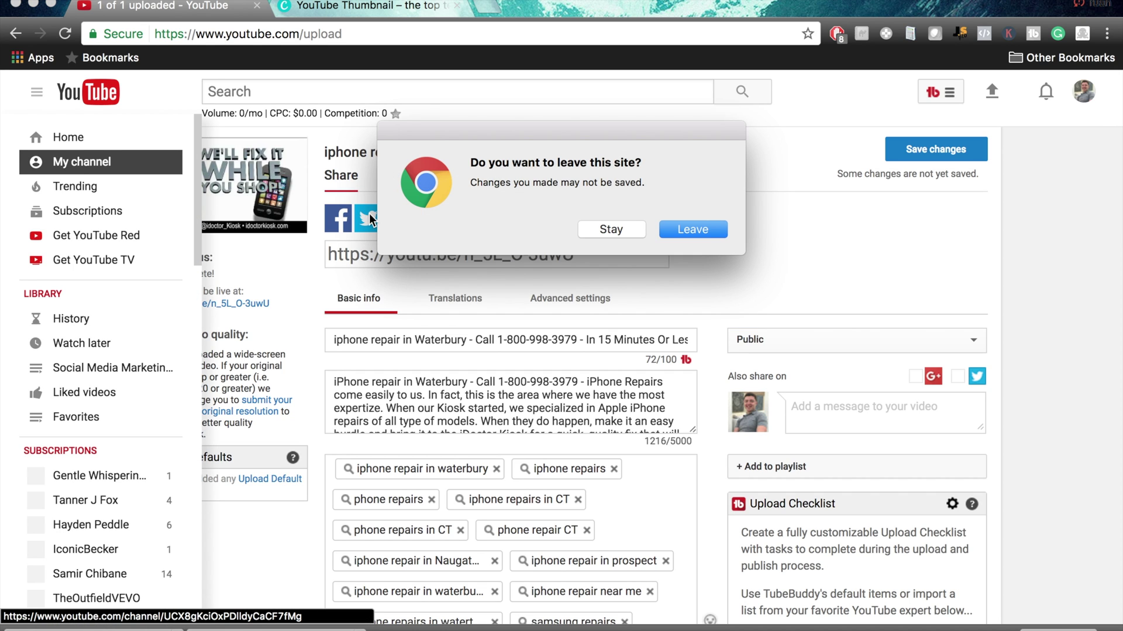
pyautogui.click(618, 229)
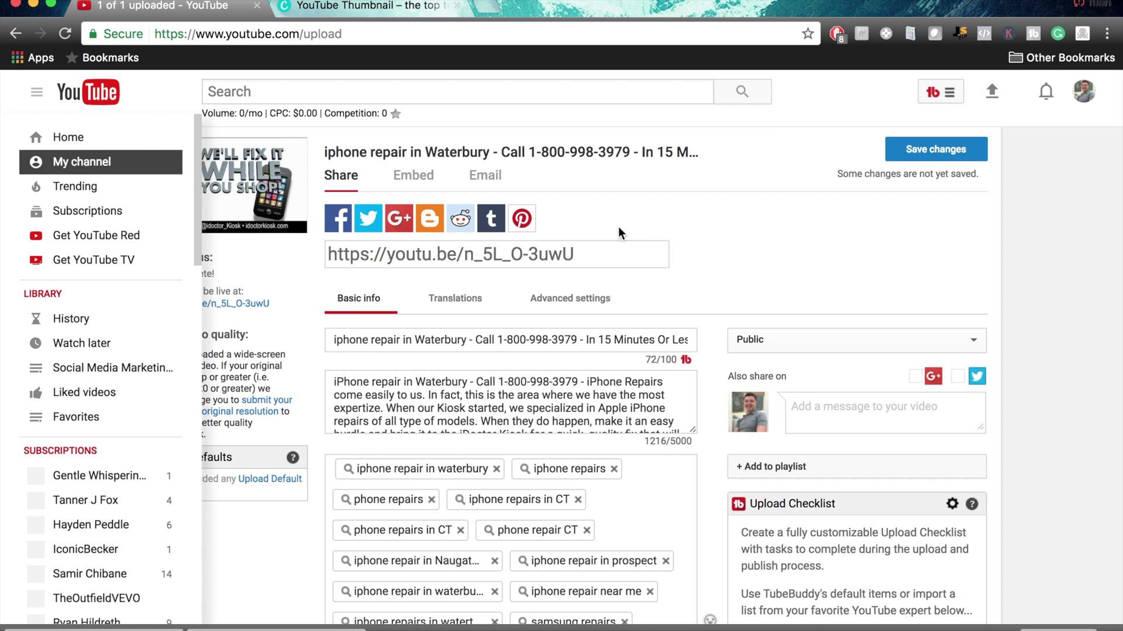
pyautogui.click(933, 150)
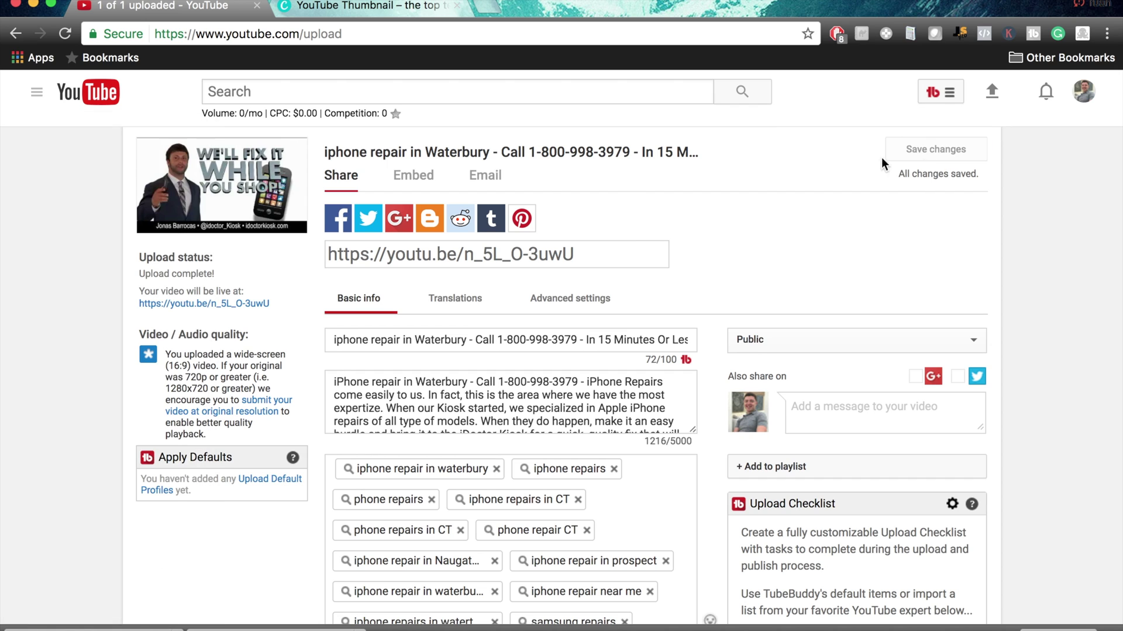
pyautogui.click(36, 93)
# Go to the MegaGangChucks channel's Videos list and into its Video Manager.
pyautogui.click(70, 166)
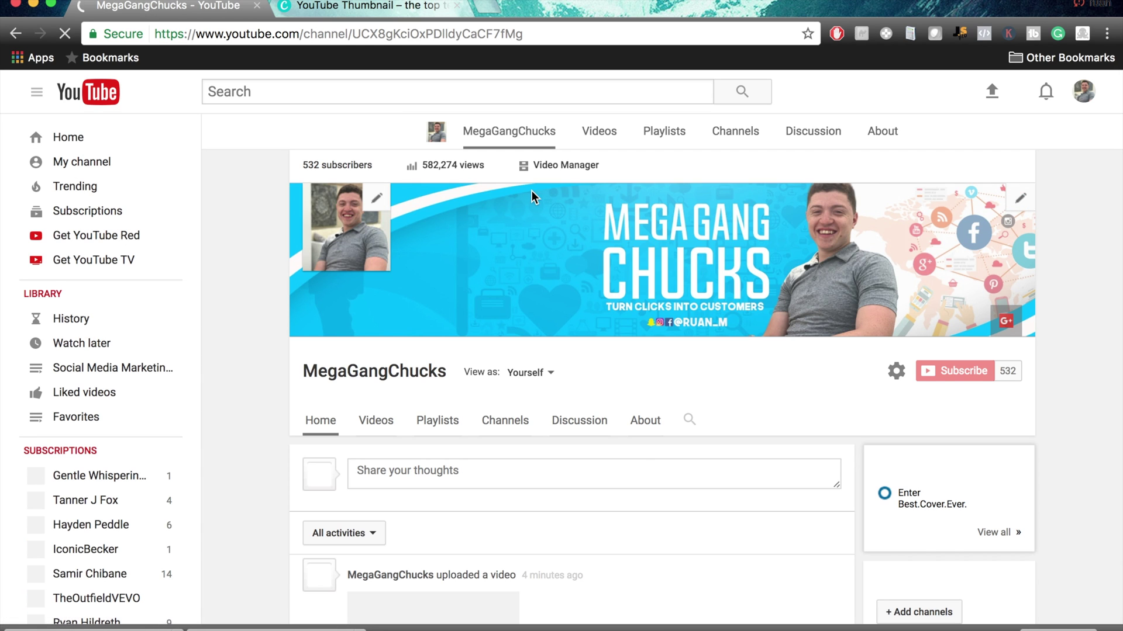
pyautogui.scroll(-3, 639, 466)
pyautogui.click(376, 281)
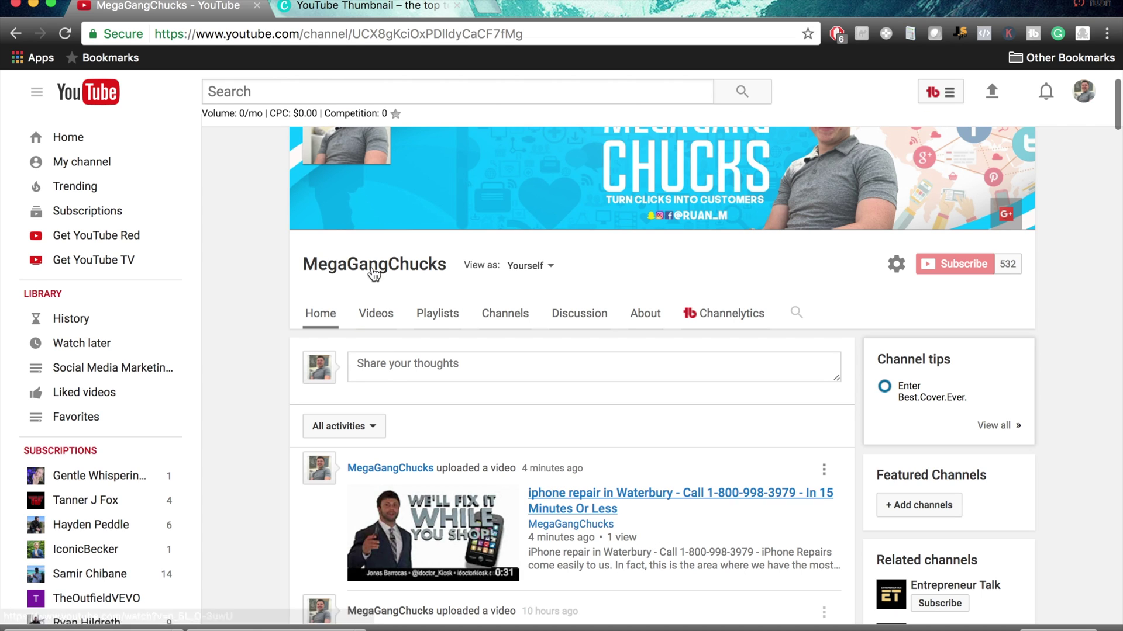
pyautogui.click(393, 314)
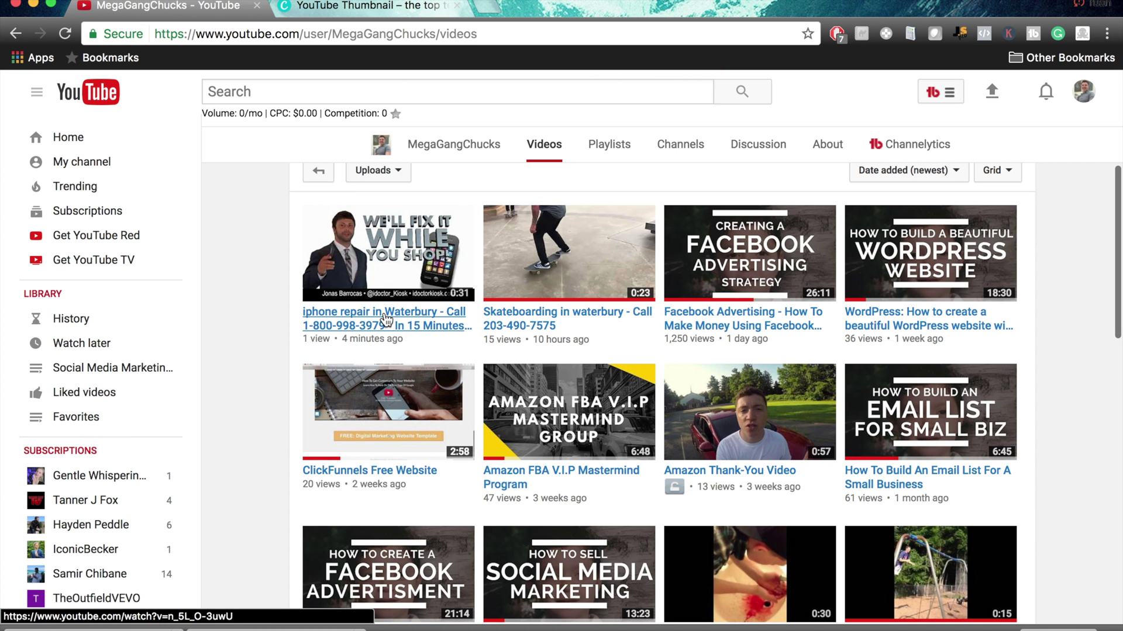
pyautogui.scroll(3, 690, 385)
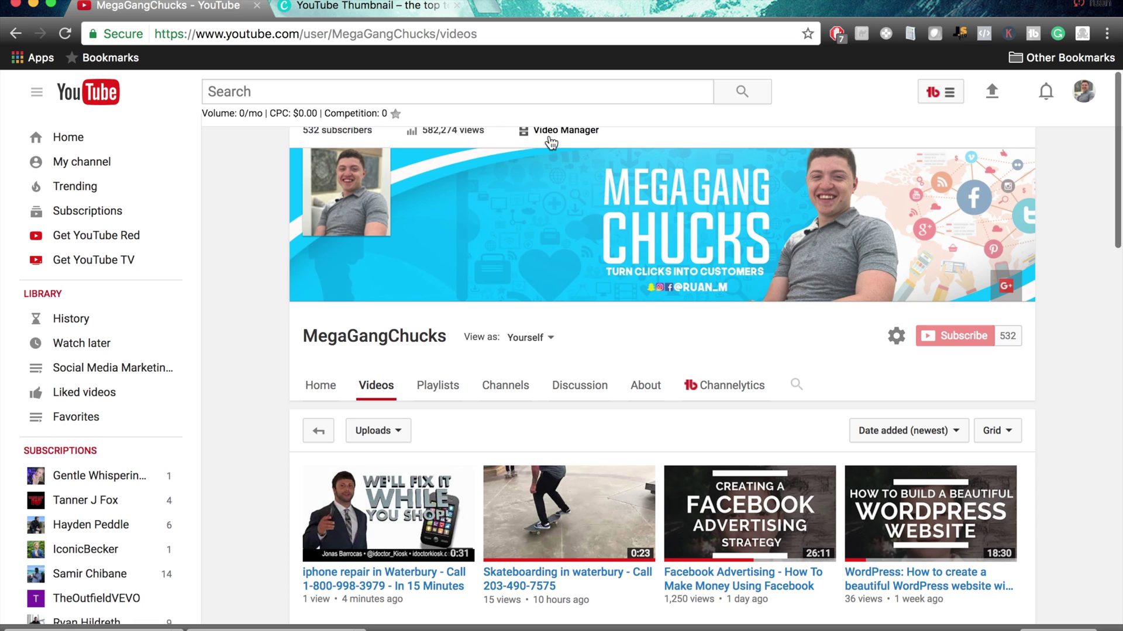
pyautogui.click(544, 133)
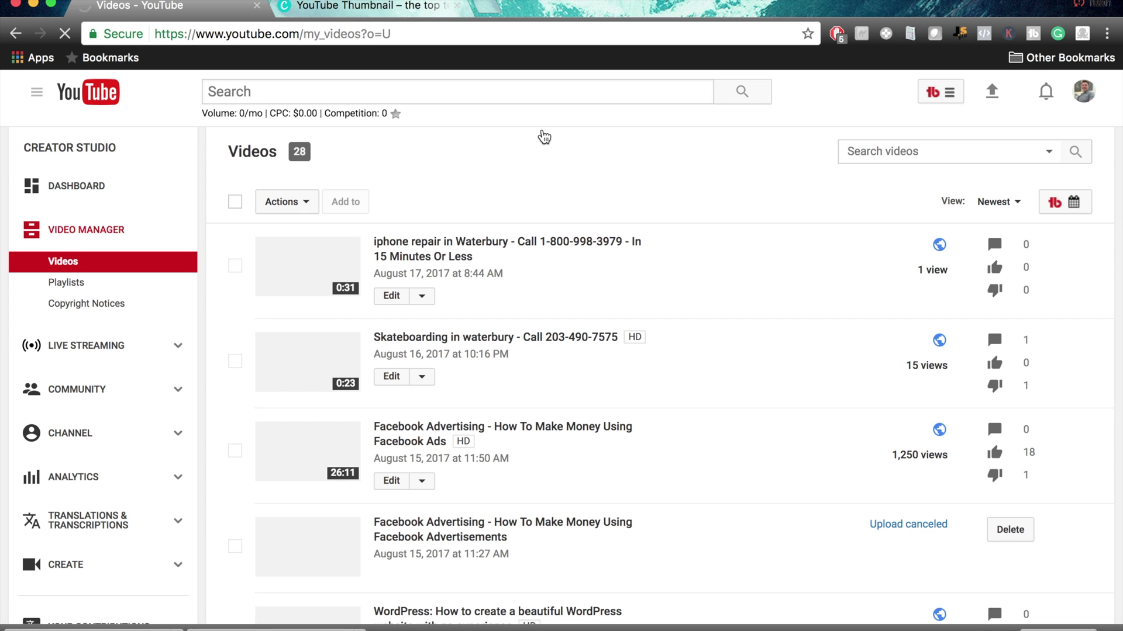
# Upload top ten.png from Downloads as the repair video's custom thumbnail, save, and return to Videos.
pyautogui.click(390, 297)
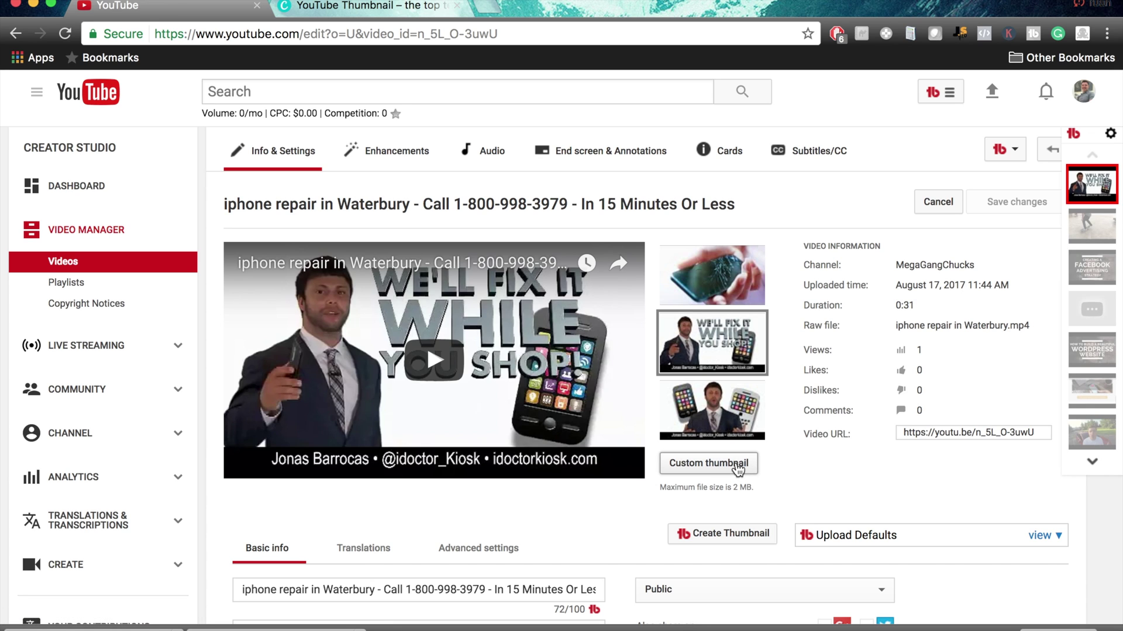
pyautogui.click(738, 471)
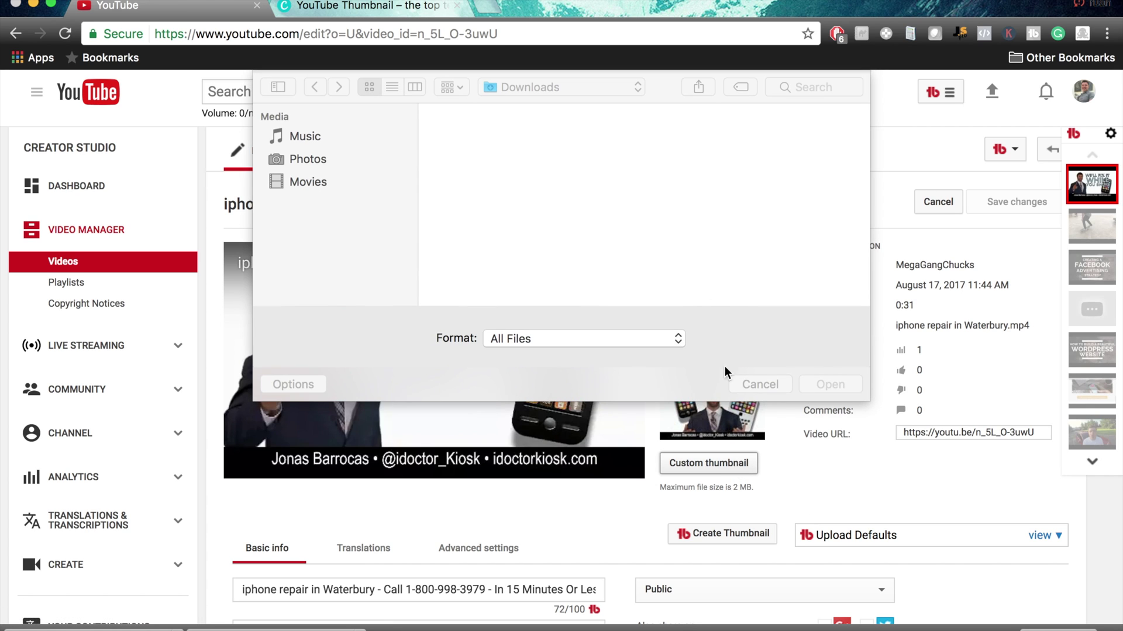
pyautogui.click(482, 140)
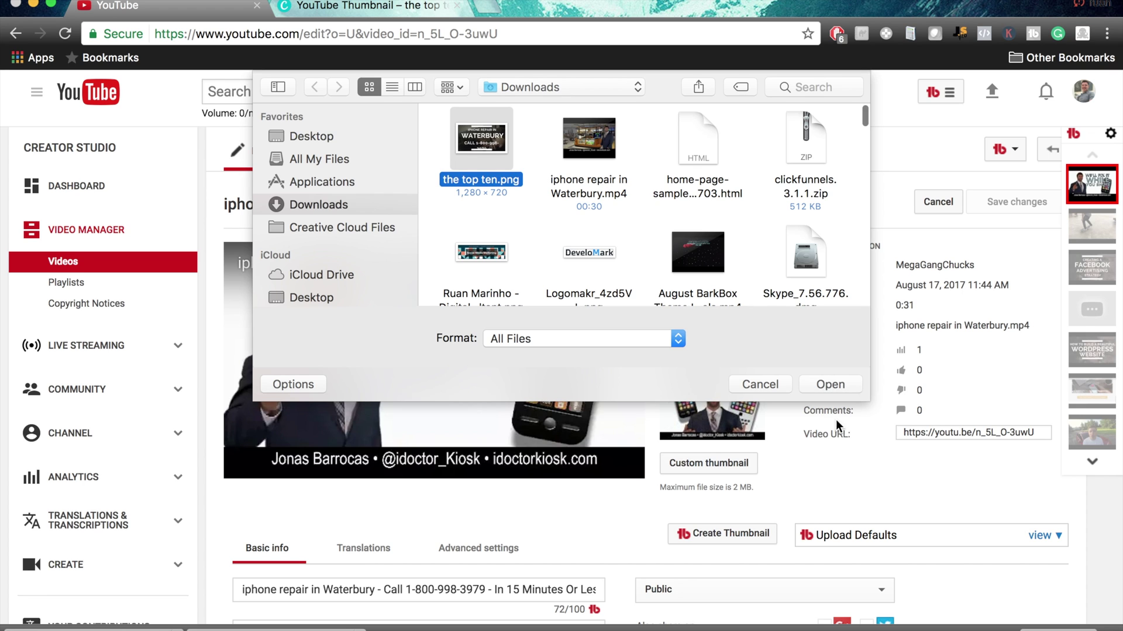
pyautogui.click(830, 385)
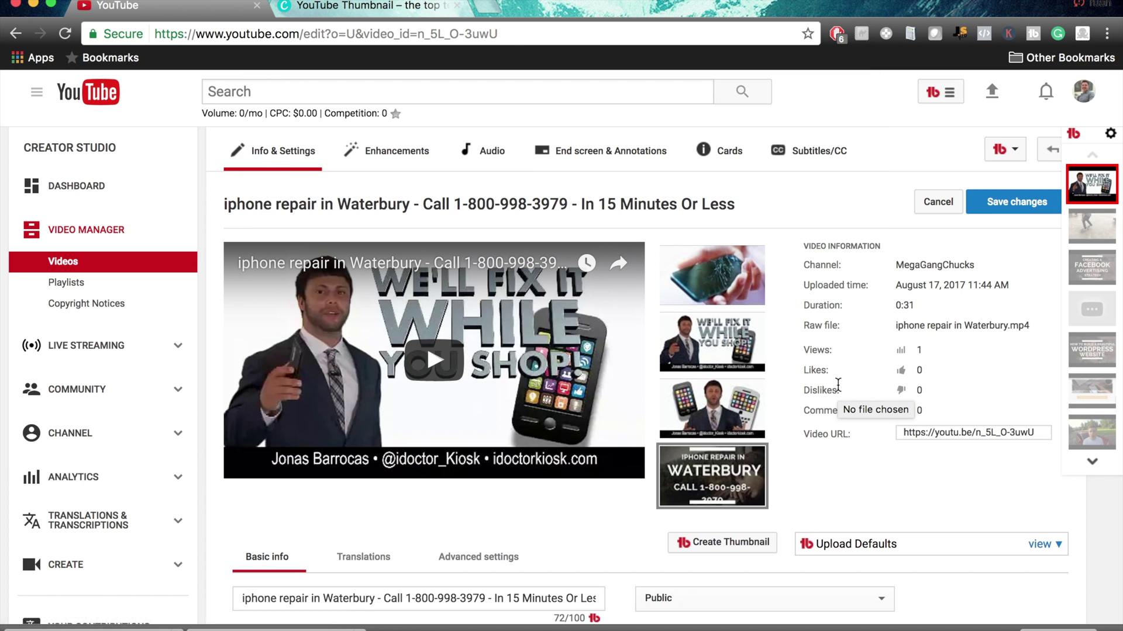
pyautogui.click(1022, 200)
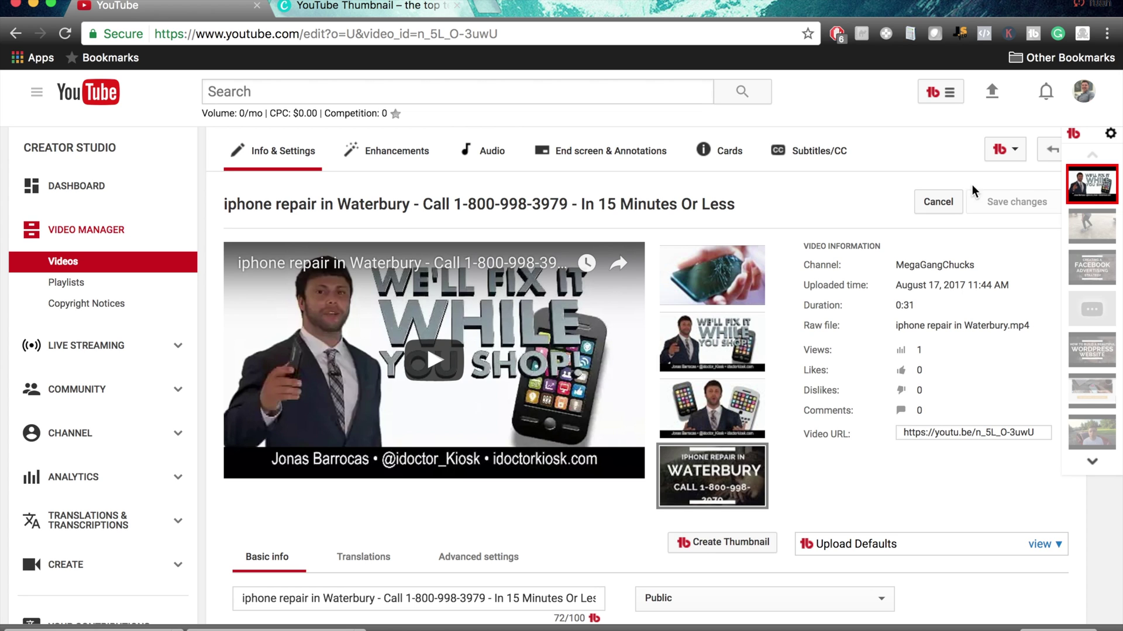
pyautogui.scroll(-5, 860, 290)
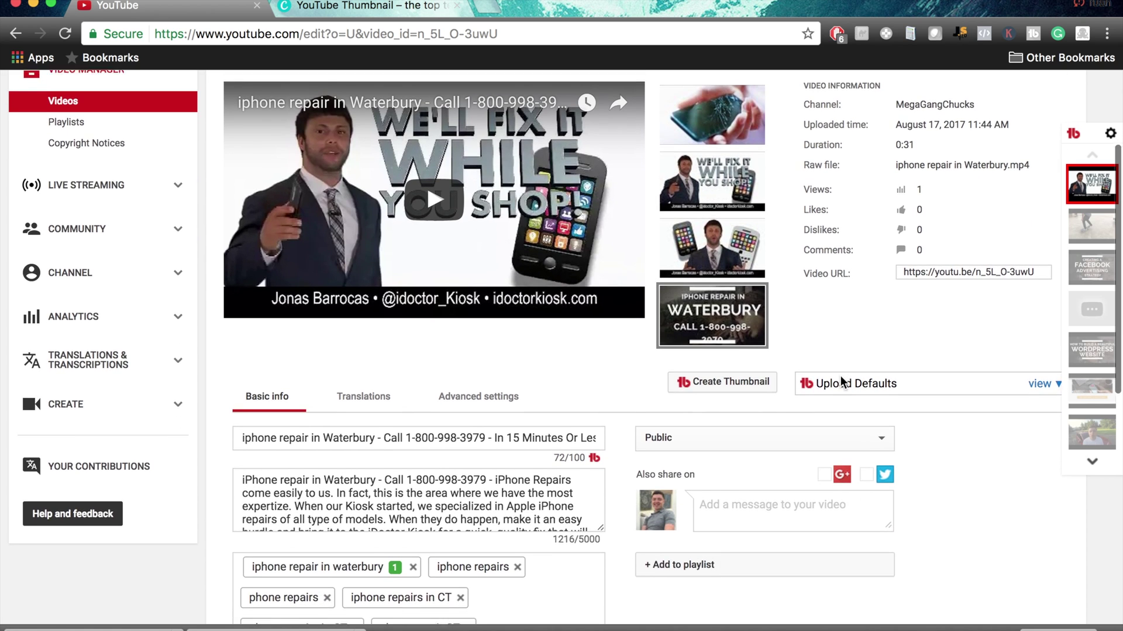
pyautogui.scroll(5, 840, 383)
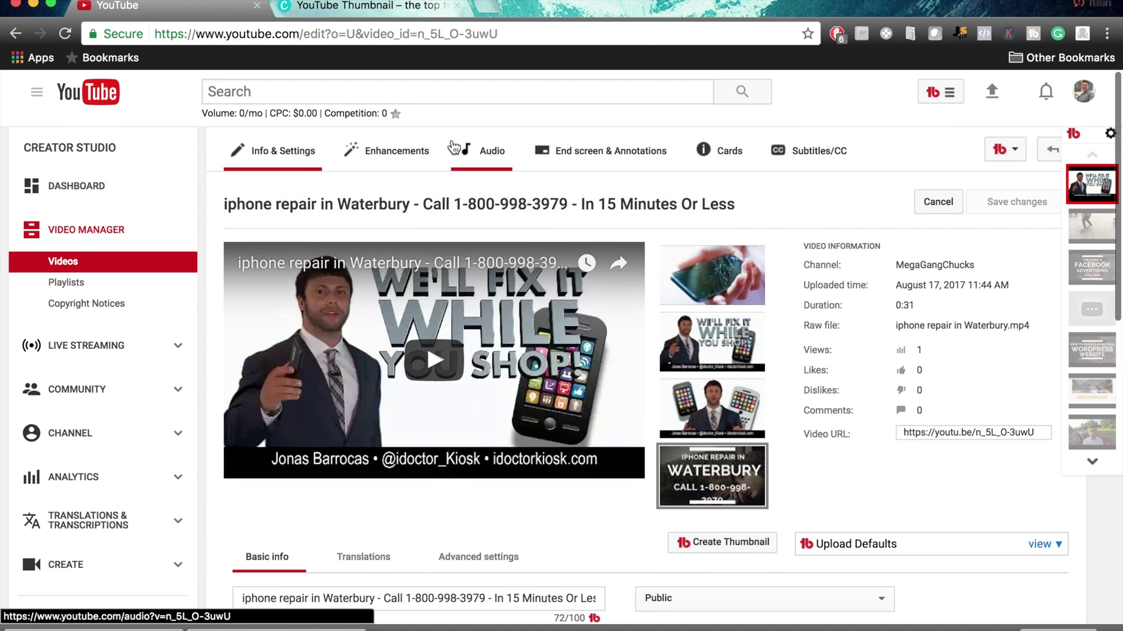
pyautogui.click(57, 271)
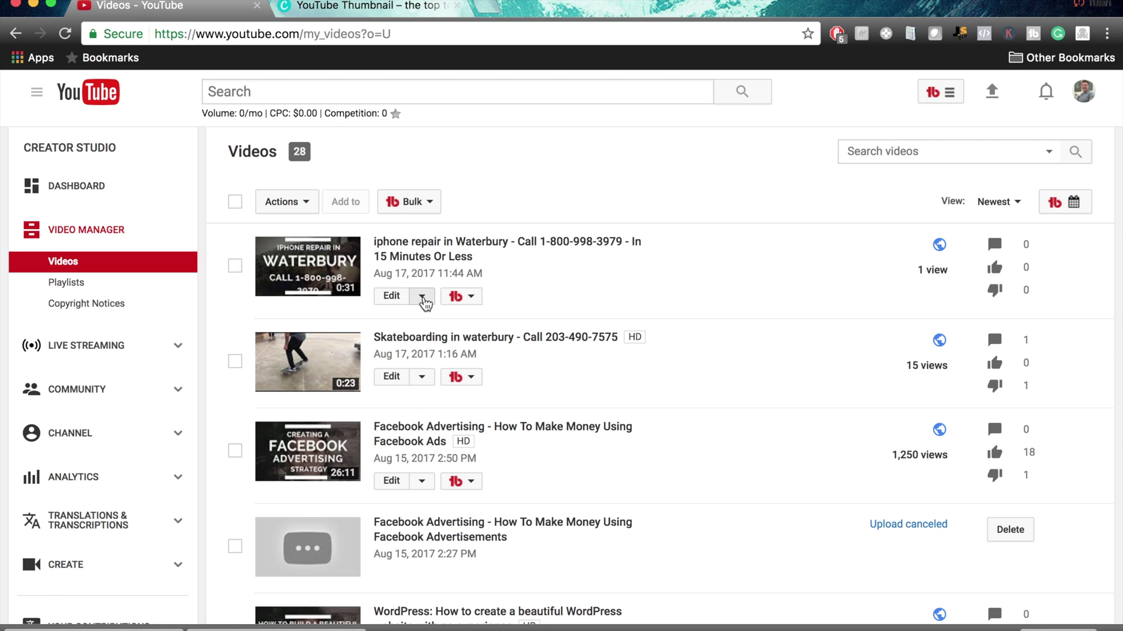
# Reach the iphone repair in Waterbury video's edit page from the videos list.
pyautogui.click(421, 298)
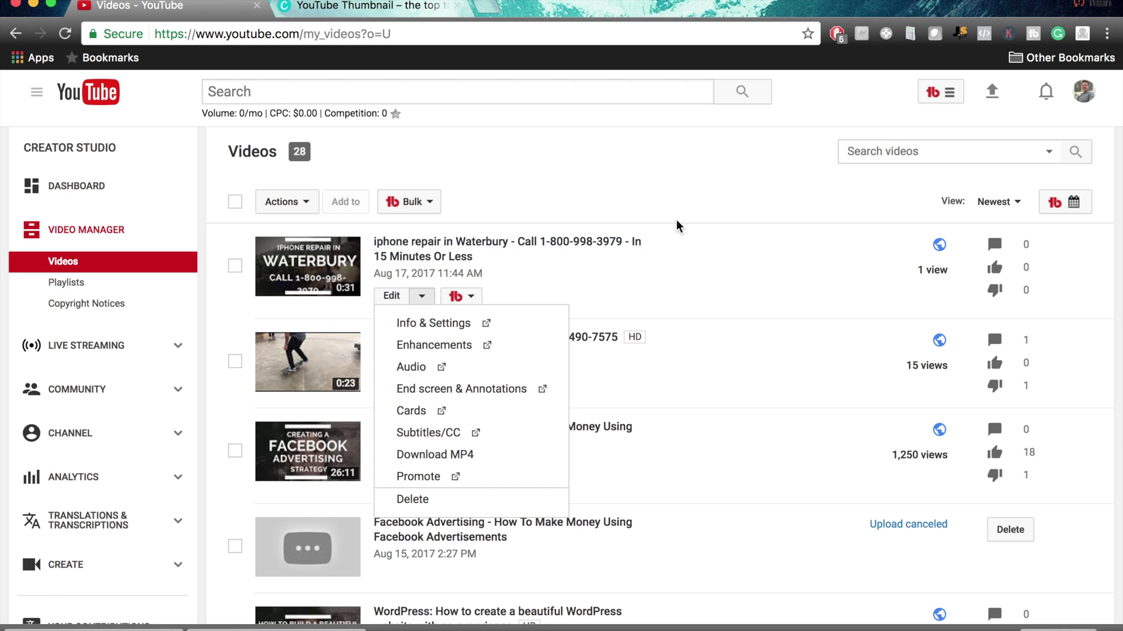
pyautogui.click(795, 262)
pyautogui.click(536, 254)
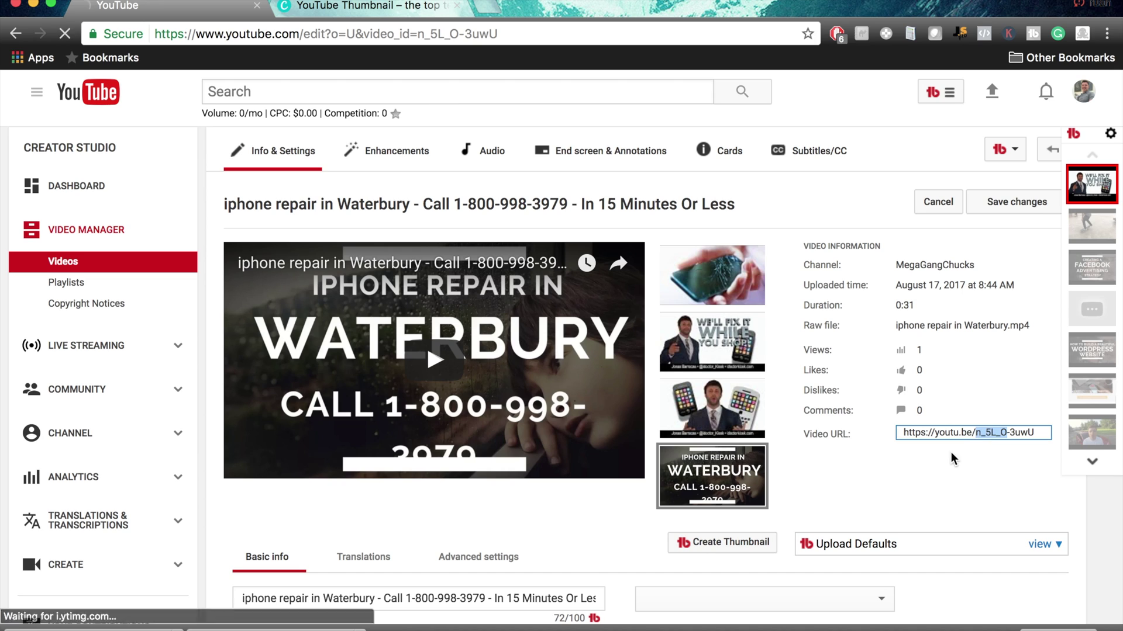
# Copy the video's youtu.be short link and load it in the address bar.
pyautogui.click(972, 436)
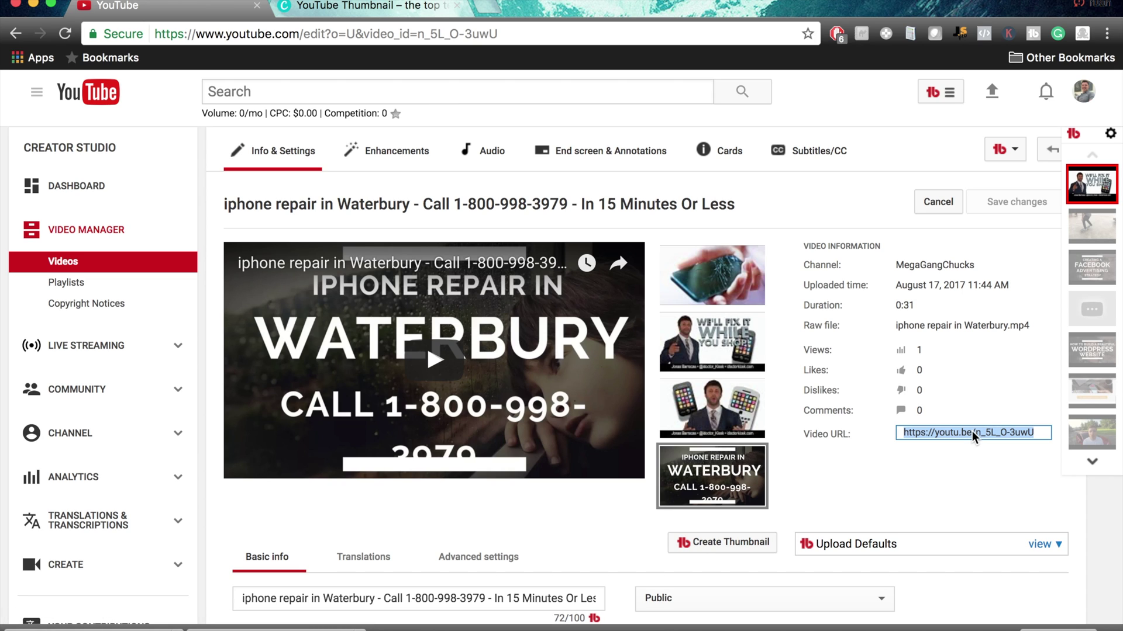
pyautogui.rightClick(956, 436)
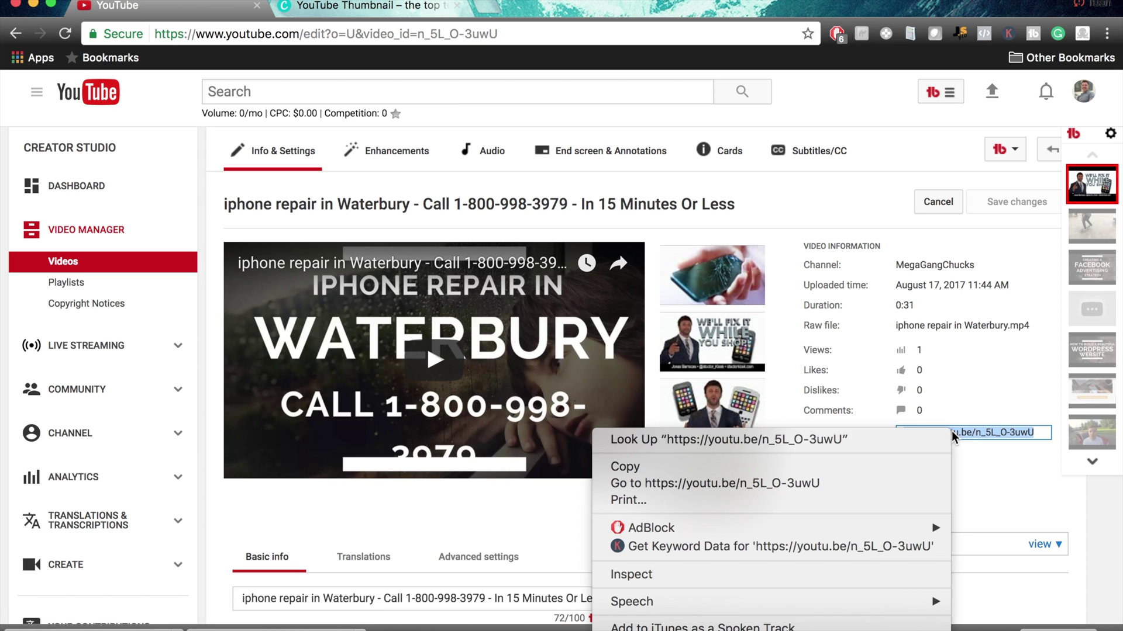
pyautogui.click(893, 465)
pyautogui.click(454, 35)
pyautogui.press('super+v')
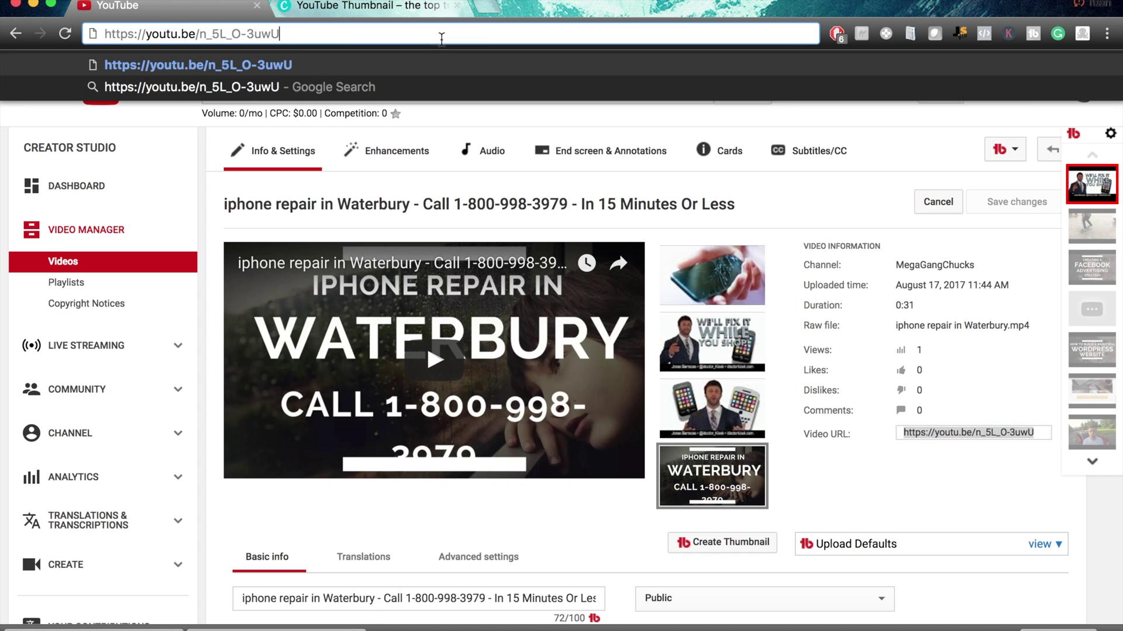
pyautogui.press('Return')
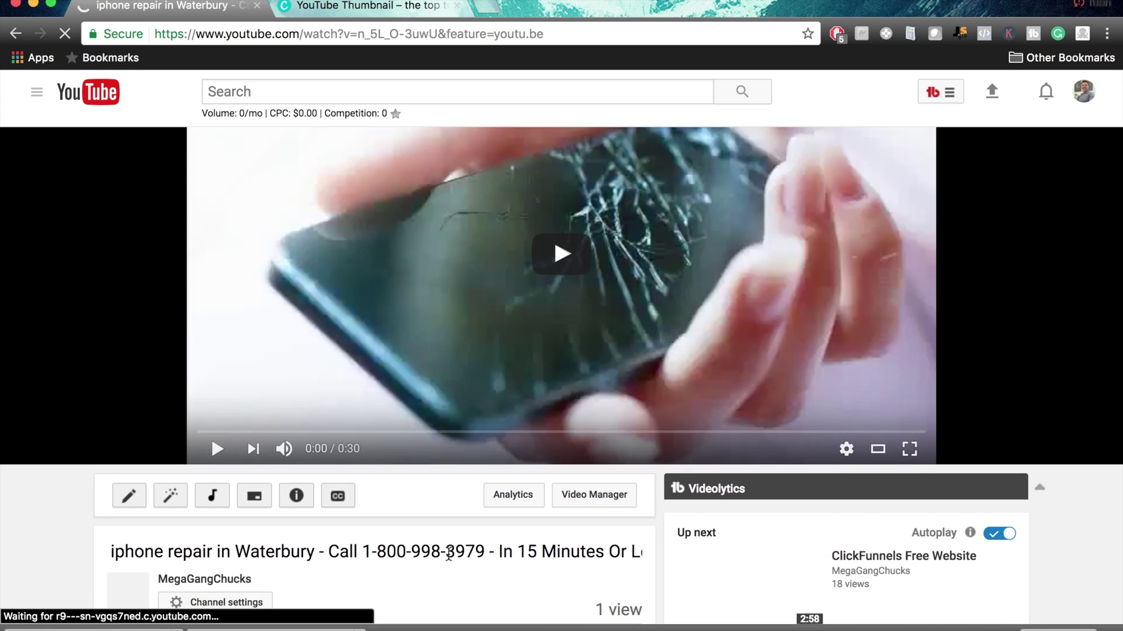
pyautogui.scroll(-5, 445, 423)
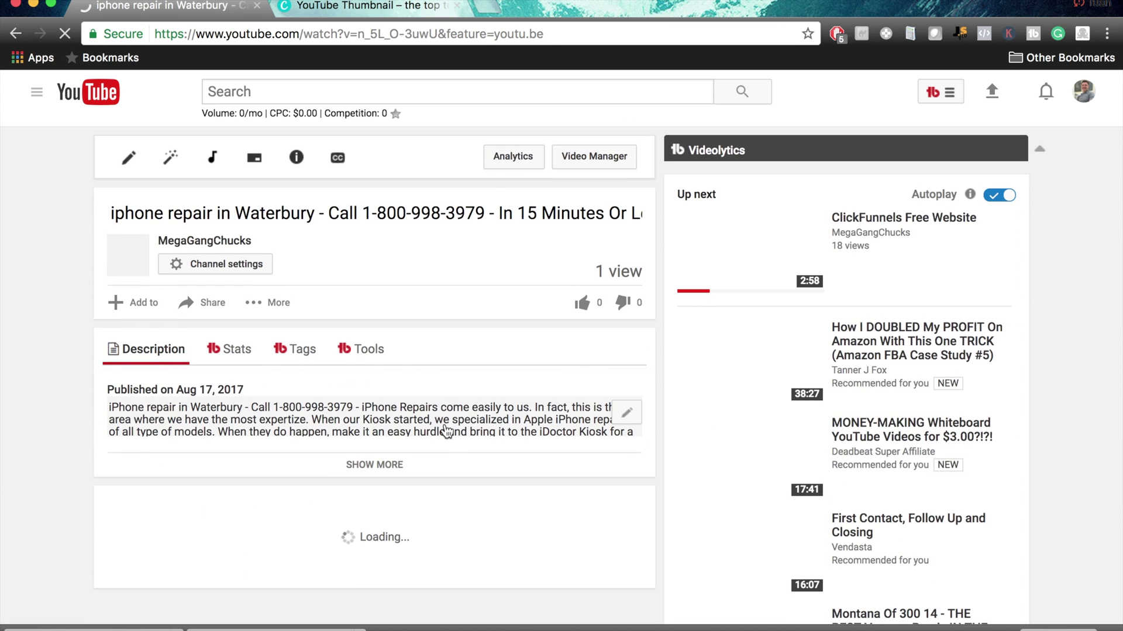
pyautogui.scroll(-1, 446, 430)
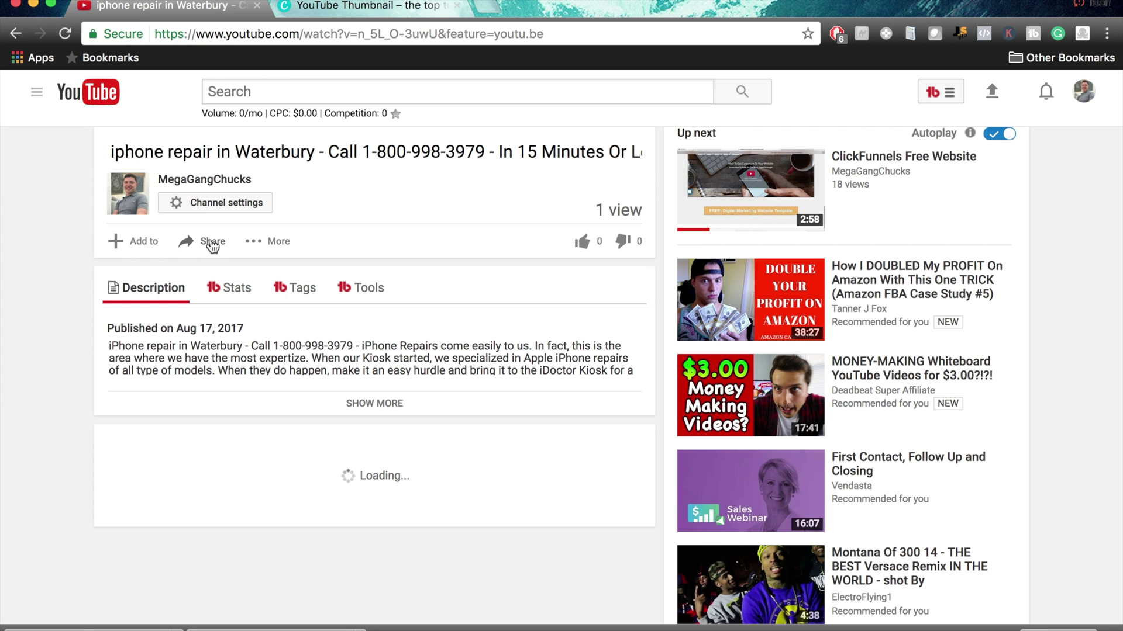
# Bring up the watch page's Share options and start a Twitter share of the video.
pyautogui.click(212, 244)
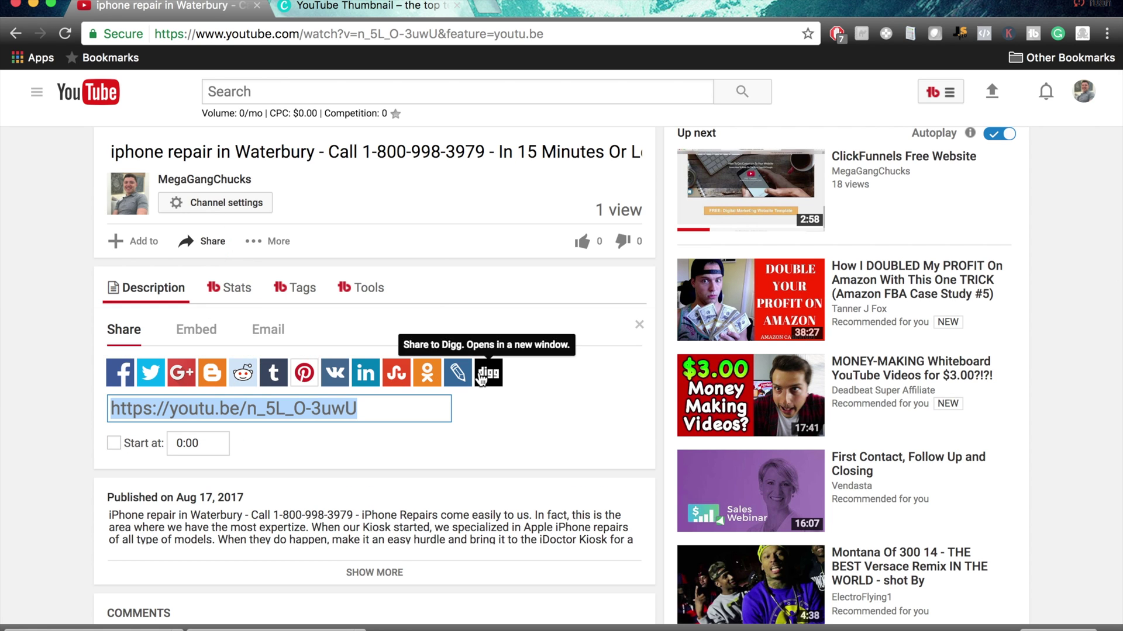
pyautogui.click(157, 370)
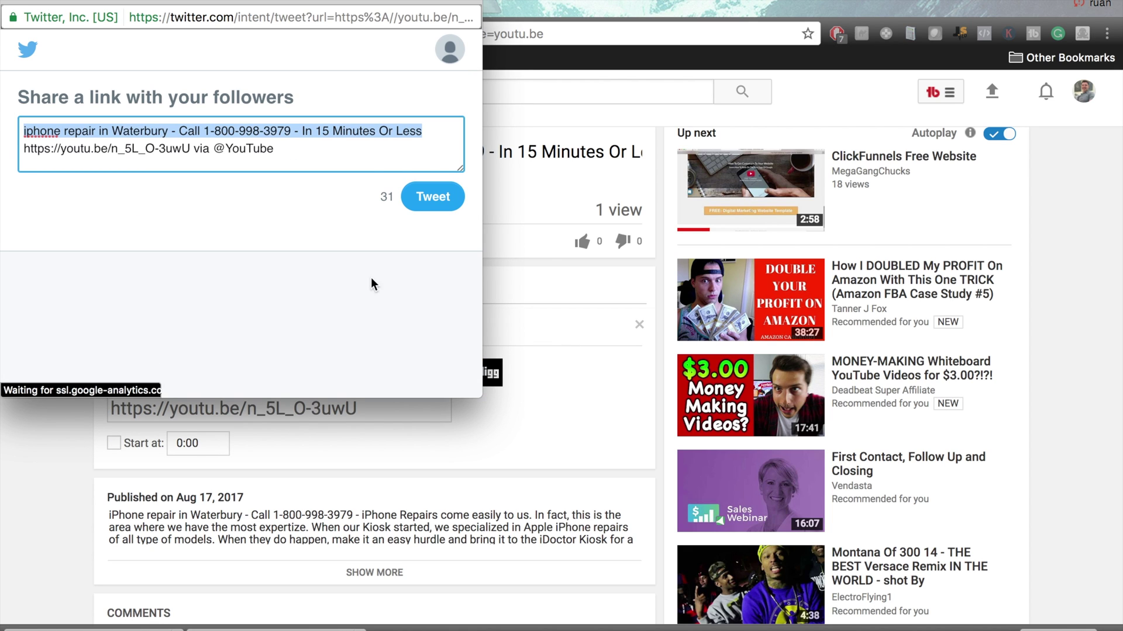
# Tweet the prefilled video link, then share and post it to Google+.
pyautogui.click(420, 211)
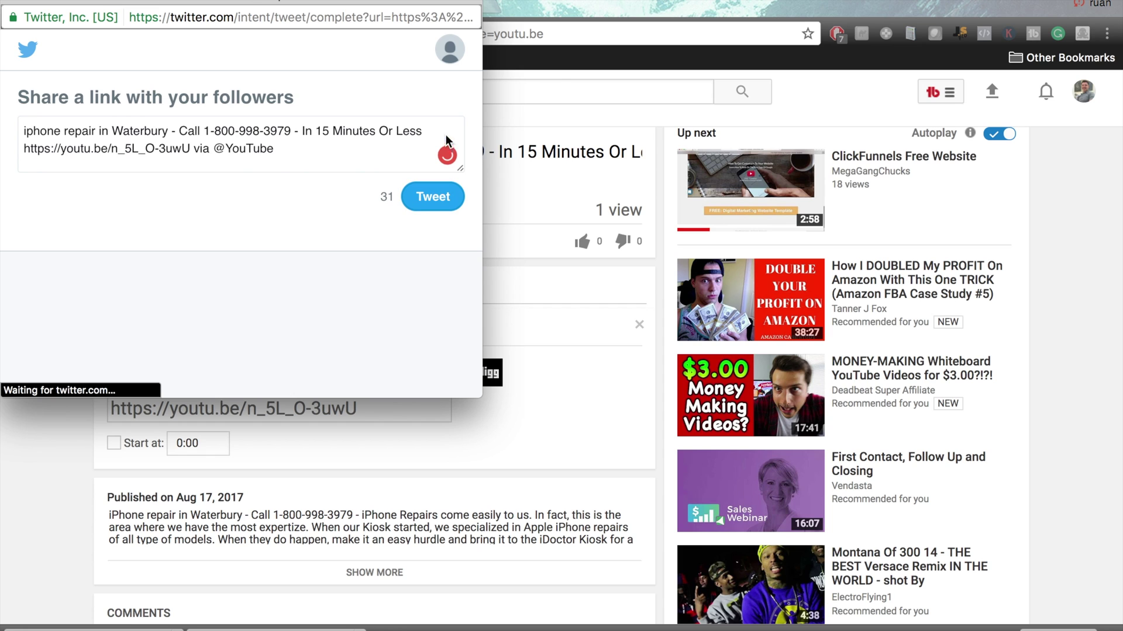
pyautogui.click(19, 4)
pyautogui.click(178, 375)
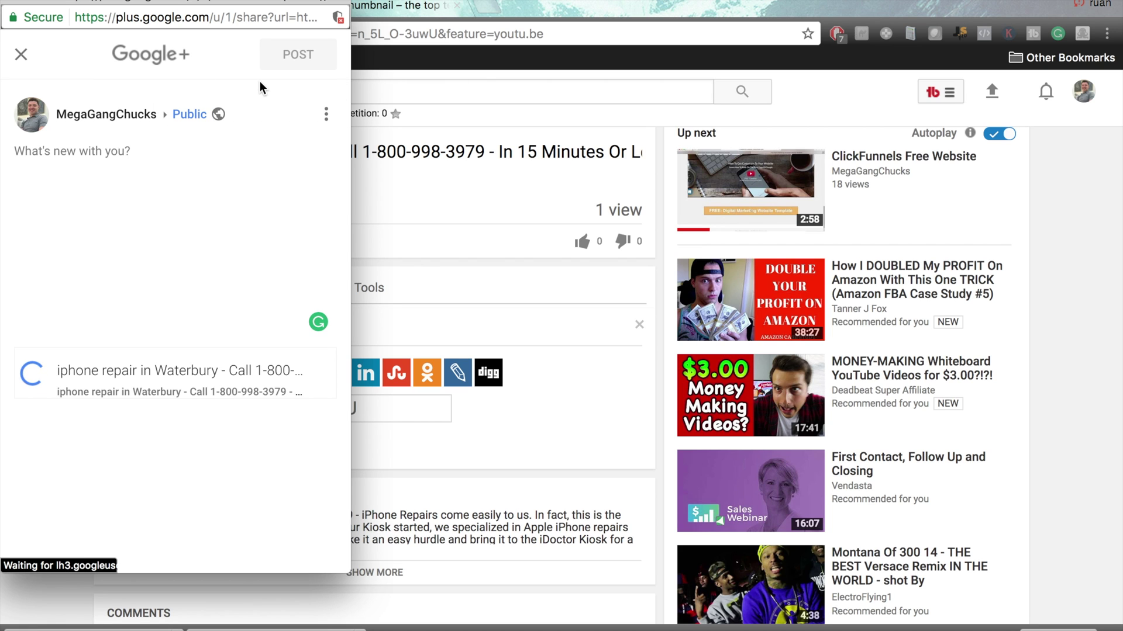
pyautogui.click(314, 46)
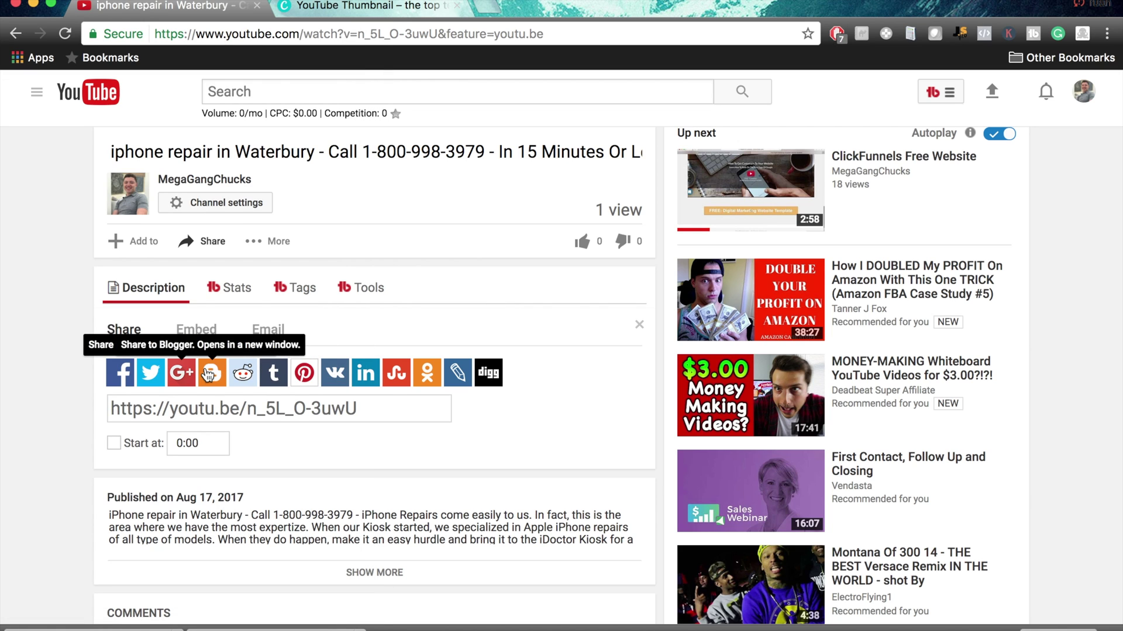
# Publish a Blogger post embedding the video and close the confirmation.
pyautogui.click(210, 376)
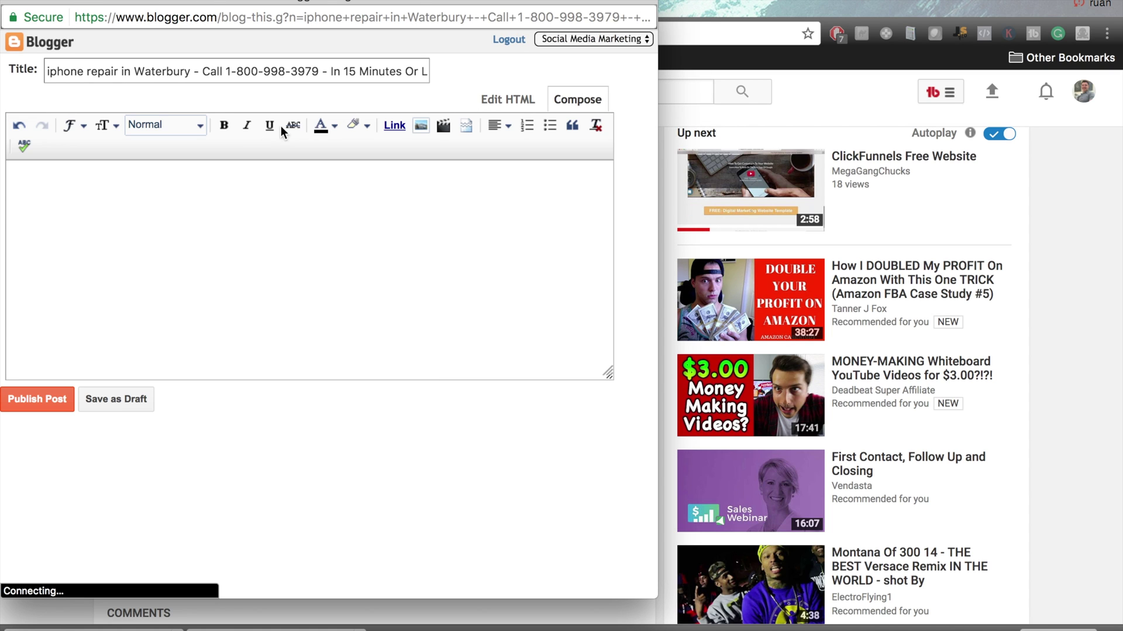
pyautogui.click(45, 398)
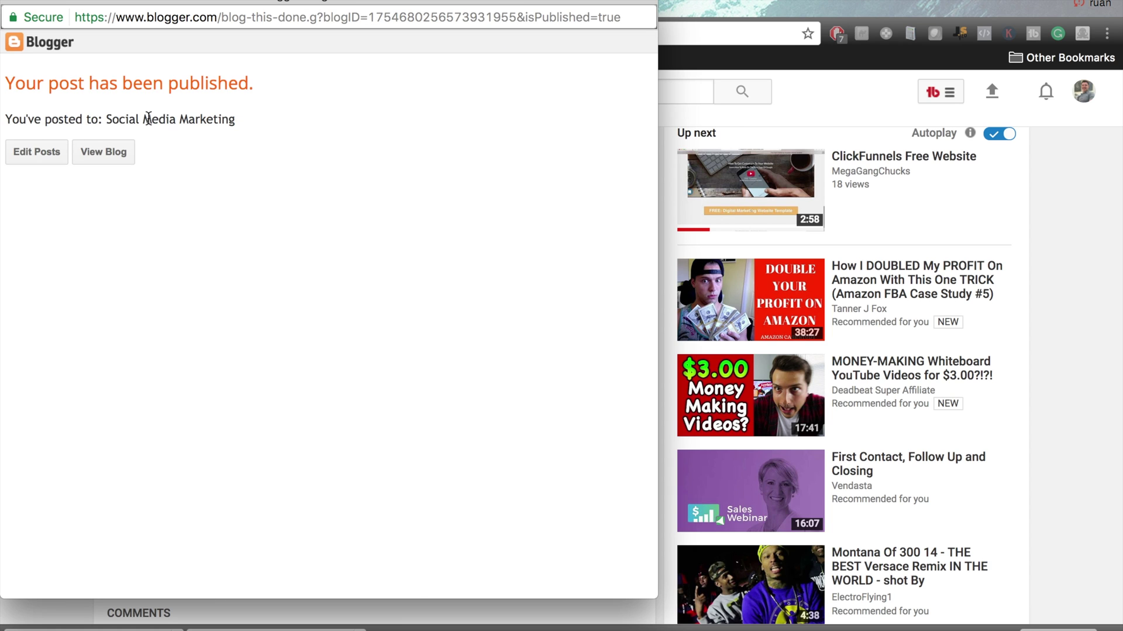
pyautogui.click(14, 4)
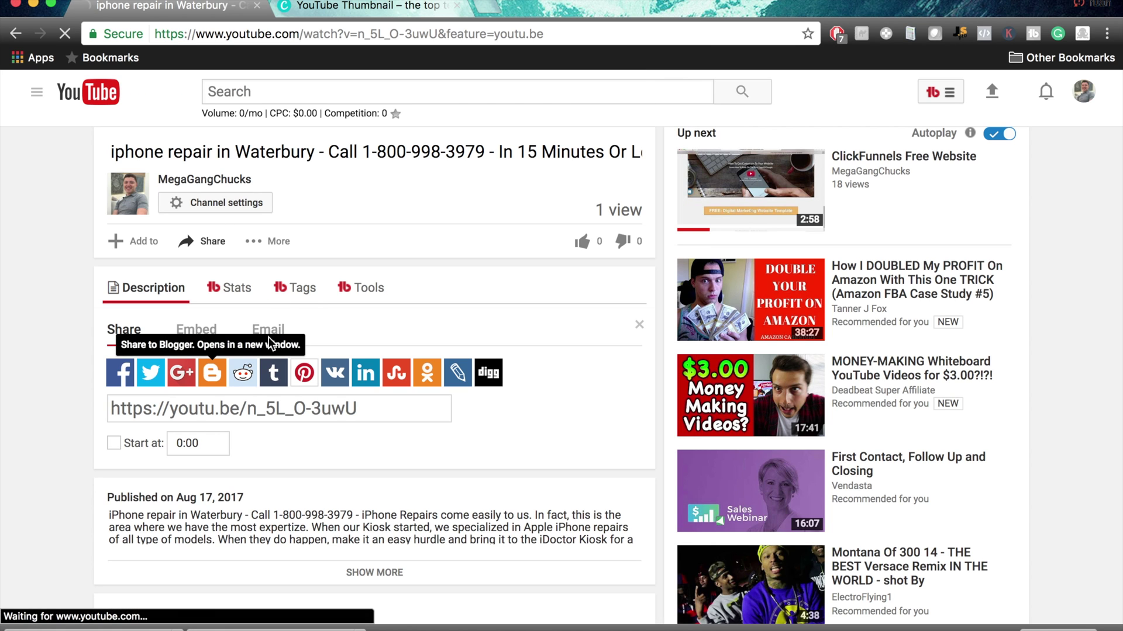
# Try sharing the video to Reddit, post it to Tumblr, and share to VK.
pyautogui.click(244, 376)
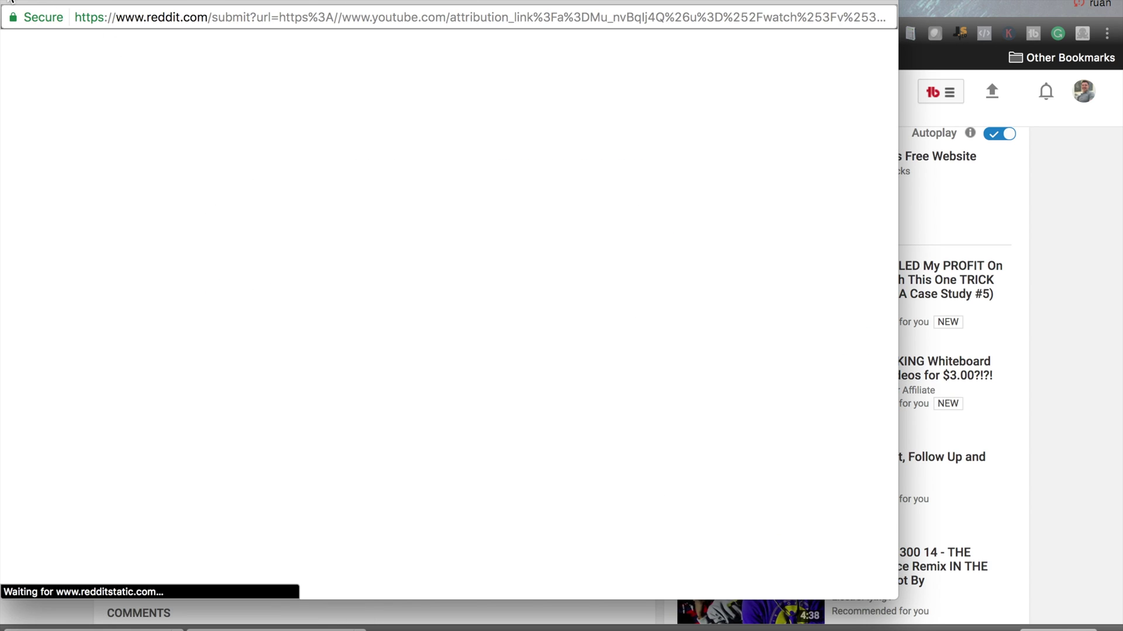
pyautogui.click(11, 2)
pyautogui.click(269, 368)
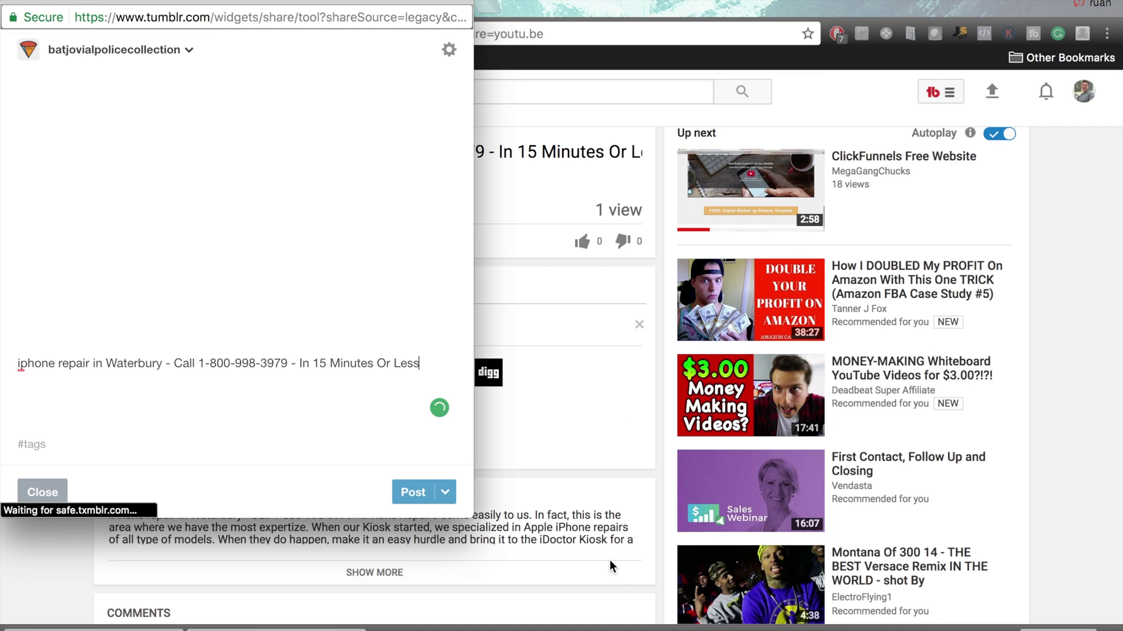
pyautogui.click(408, 491)
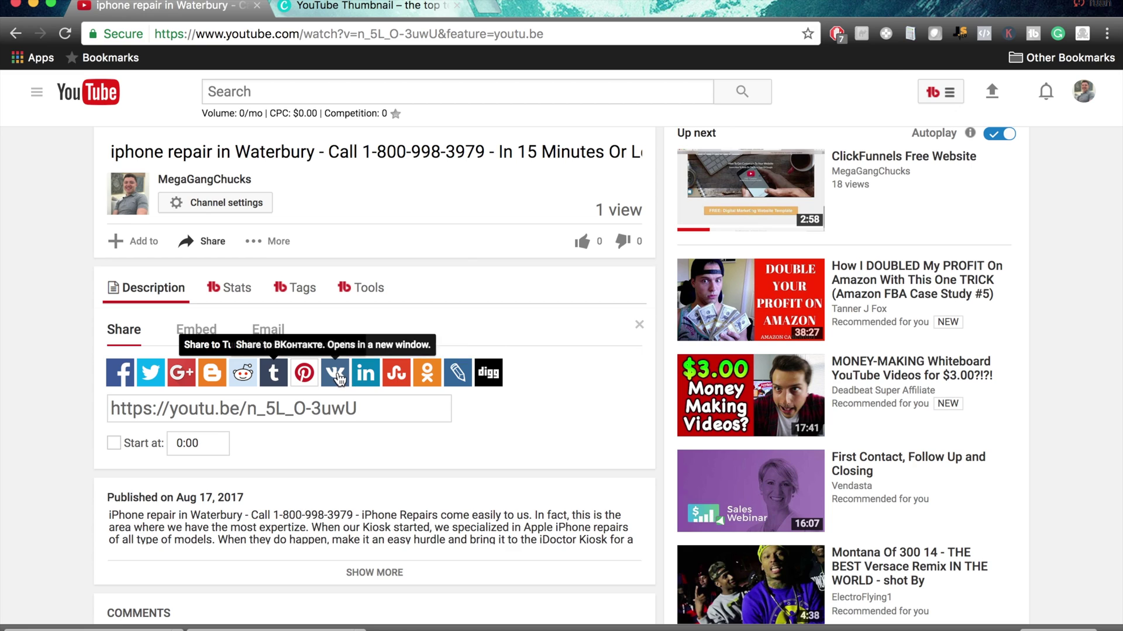
pyautogui.click(338, 373)
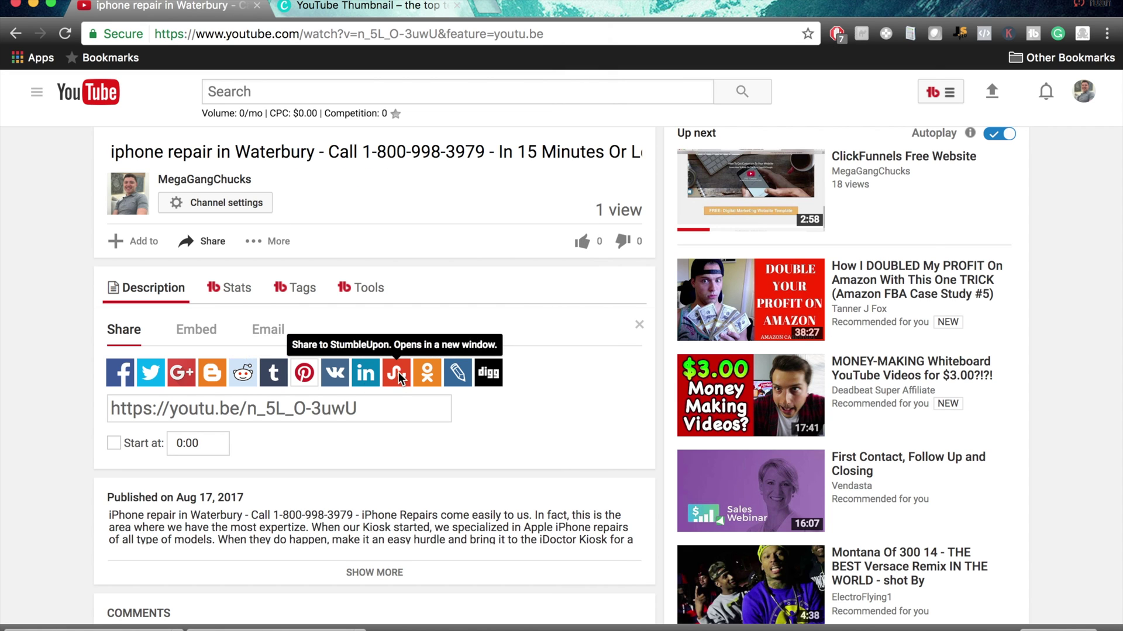
# Submit the video to StumbleUpon marked safe for work, drafting the tag and attempting to save.
pyautogui.click(399, 378)
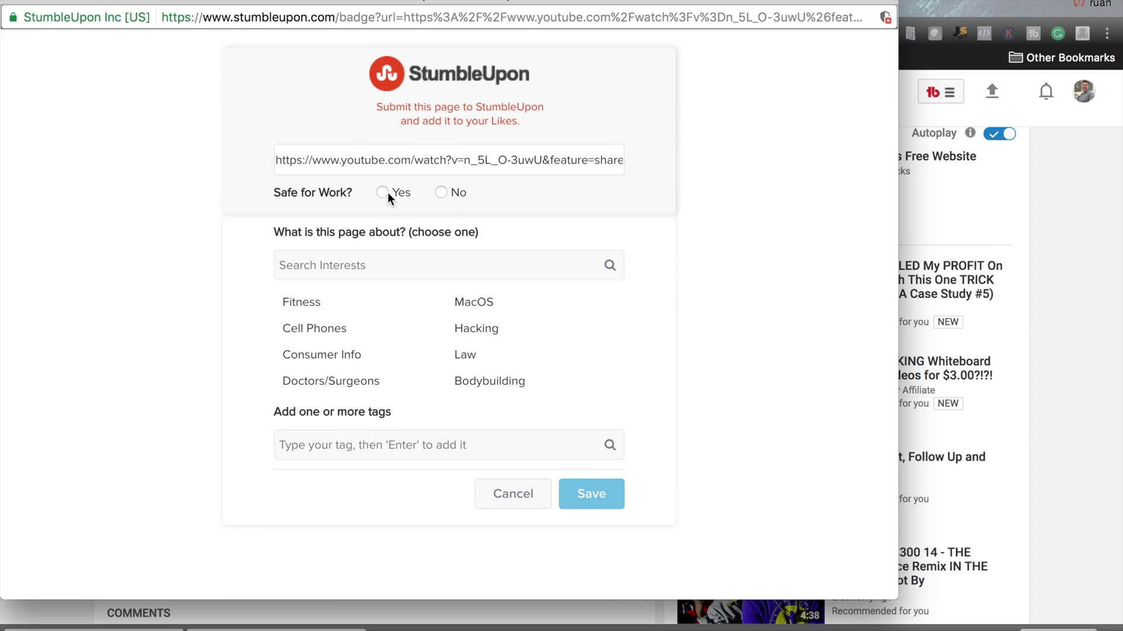
pyautogui.click(590, 496)
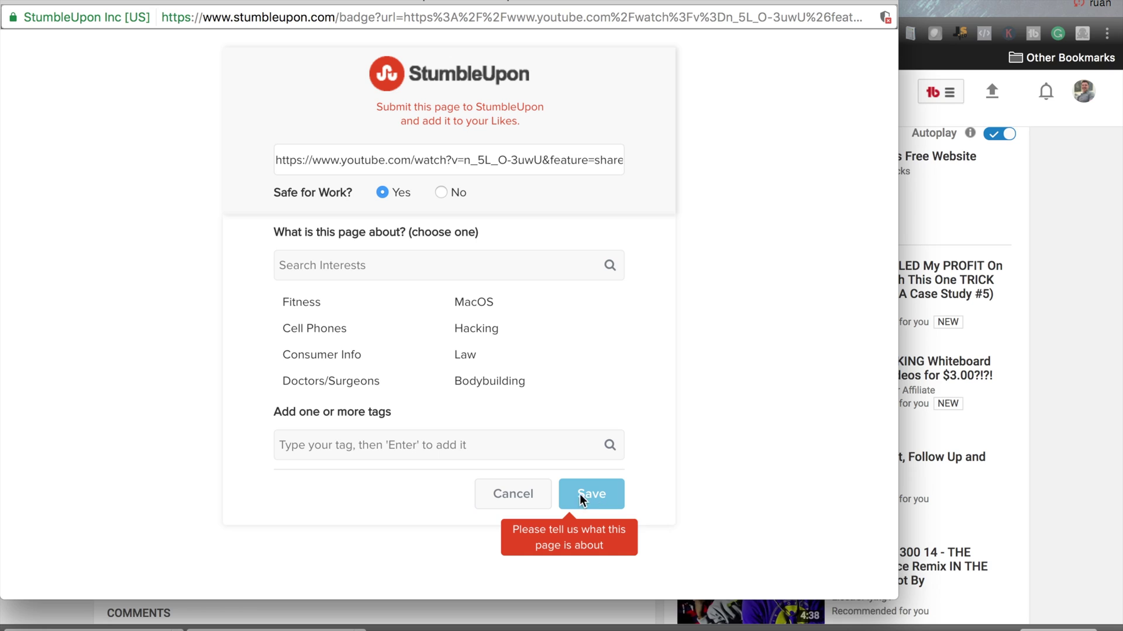
pyautogui.click(521, 441)
pyautogui.write('ipho')
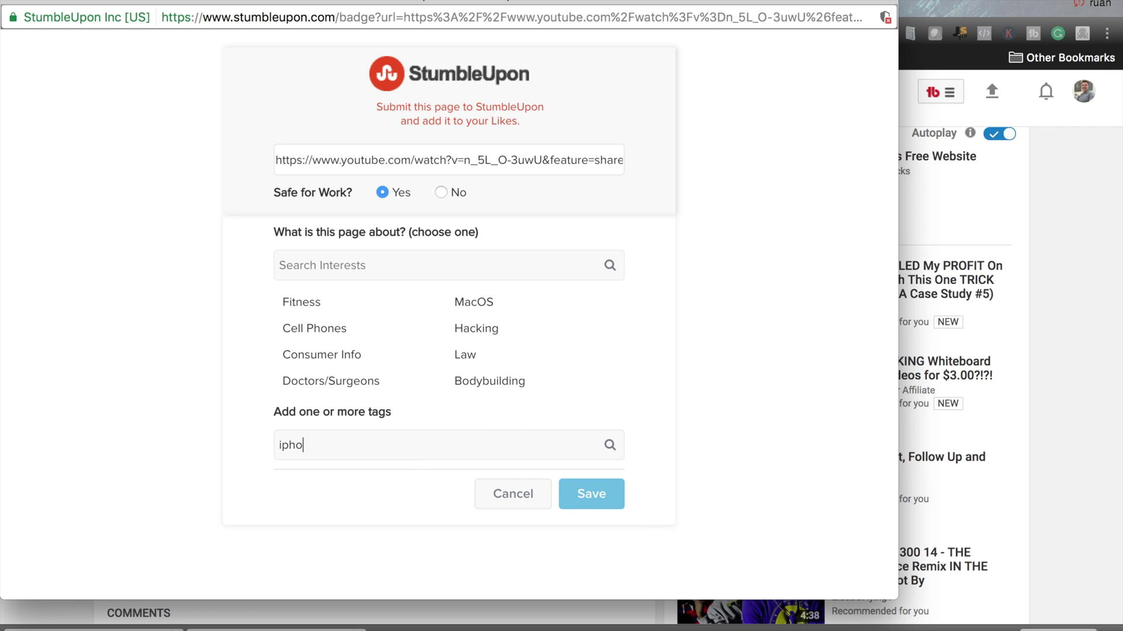
pyautogui.write('ne in')
pyautogui.press('BackSpace')
pyautogui.press('BackSpace')
pyautogui.write('repair i')
pyautogui.press('BackSpace')
pyautogui.write('n water')
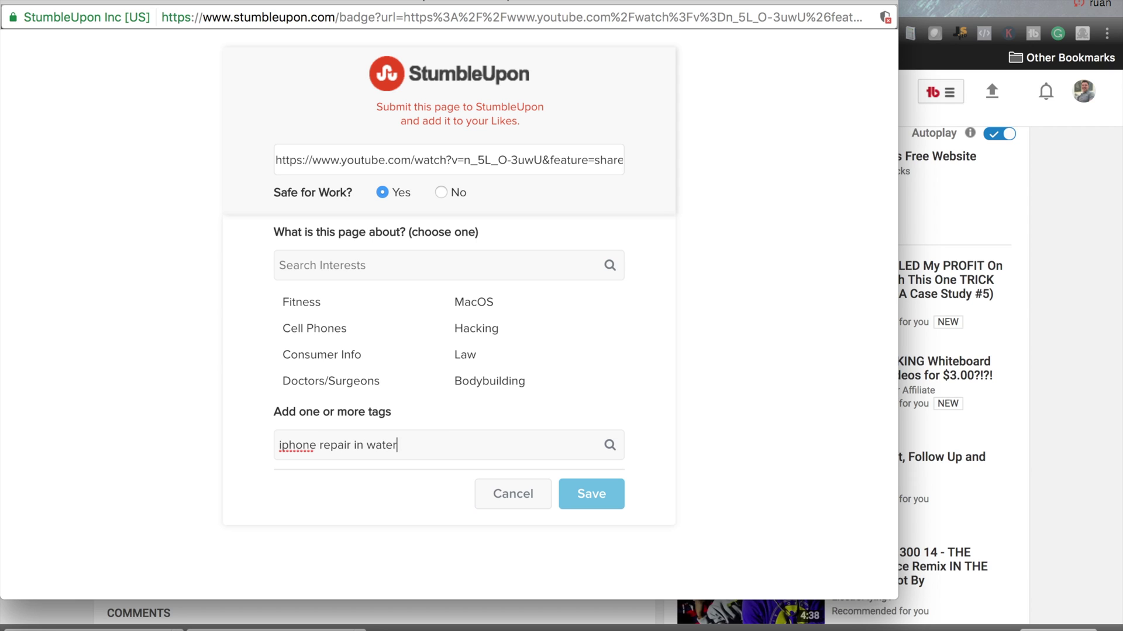
pyautogui.write('toen')
pyautogui.press('BackSpace')
pyautogui.press('BackSpace')
pyautogui.write('wn')
pyautogui.click(591, 514)
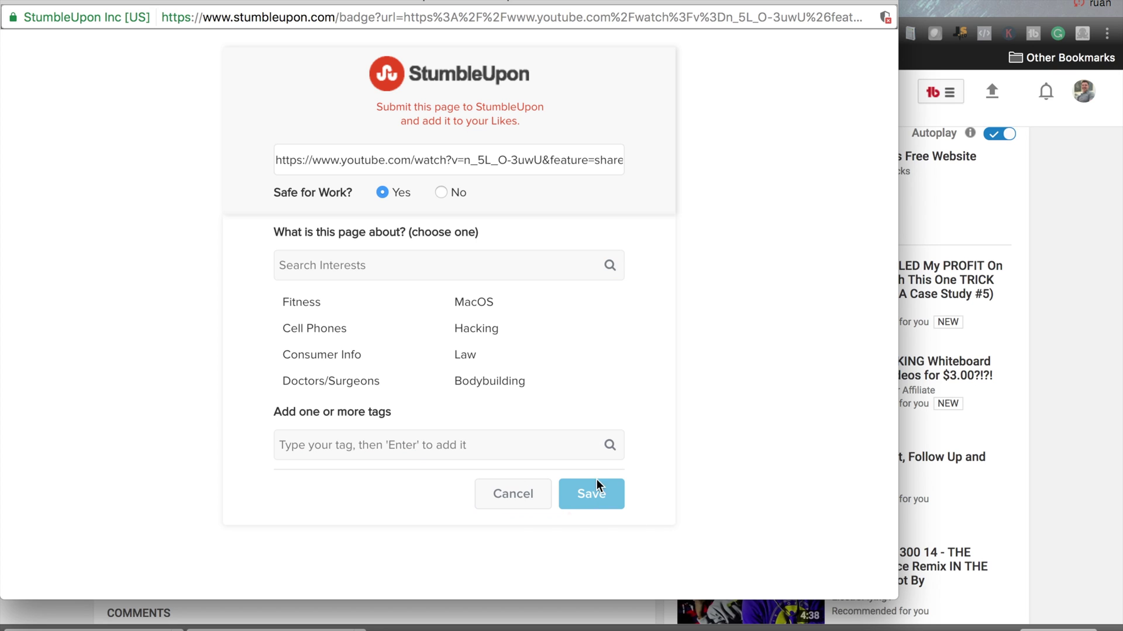
pyautogui.click(594, 488)
# Add the tag 'iphone repair in waterbury', choose Cell Phones as topic, and save the submission.
pyautogui.click(489, 447)
pyautogui.write('iphone repair')
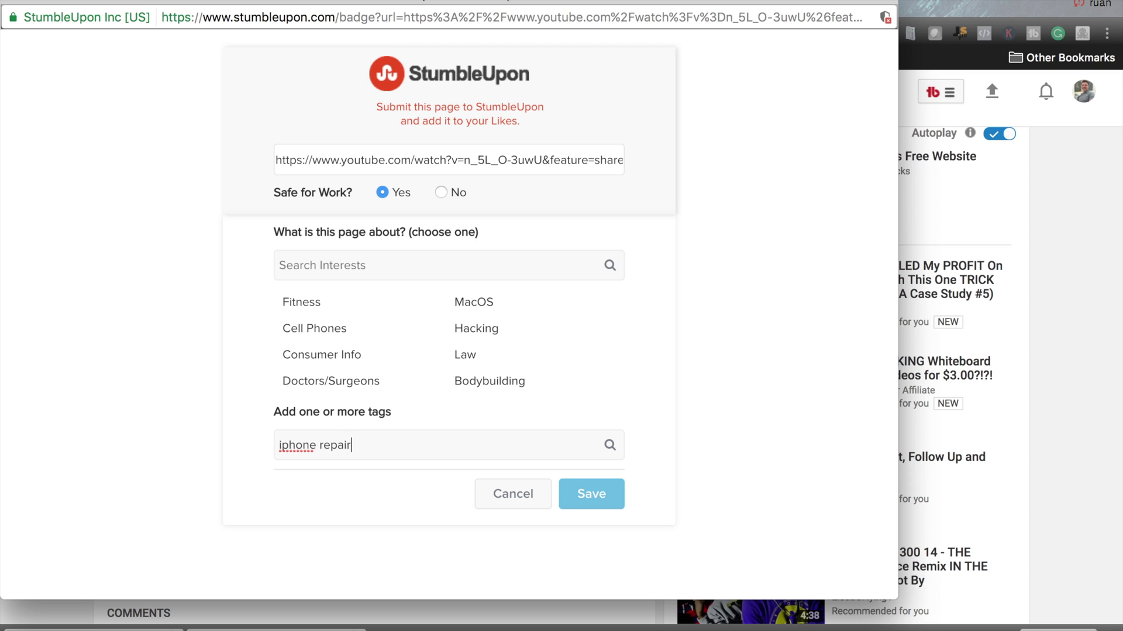
pyautogui.write(' in waterbw')
pyautogui.press('BackSpace')
pyautogui.write('ury')
pyautogui.press('Return')
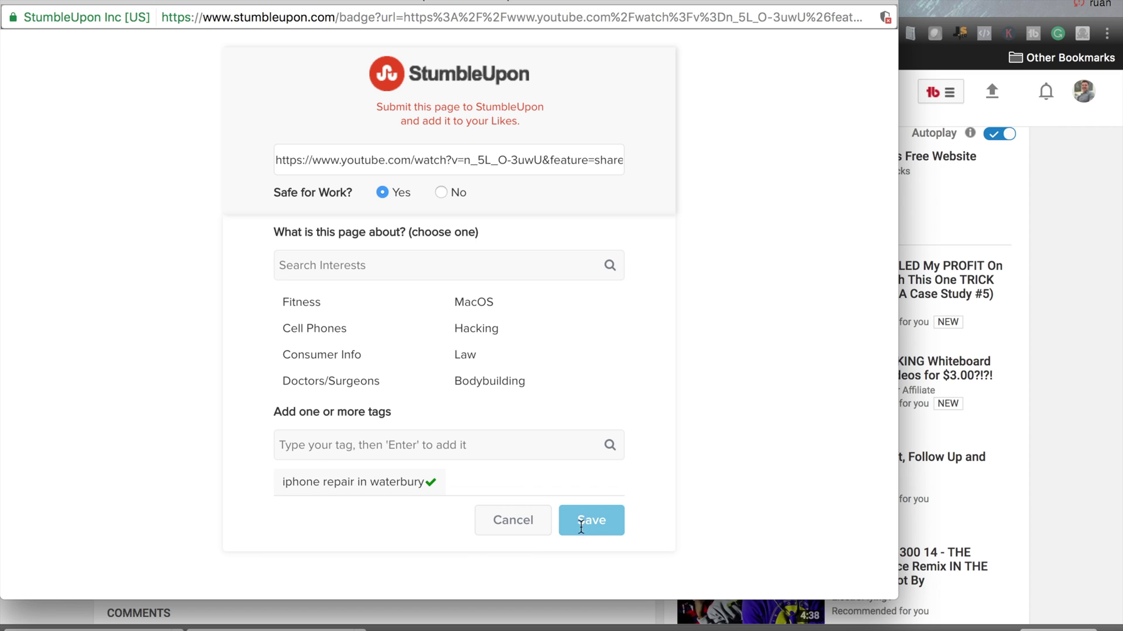
pyautogui.click(587, 523)
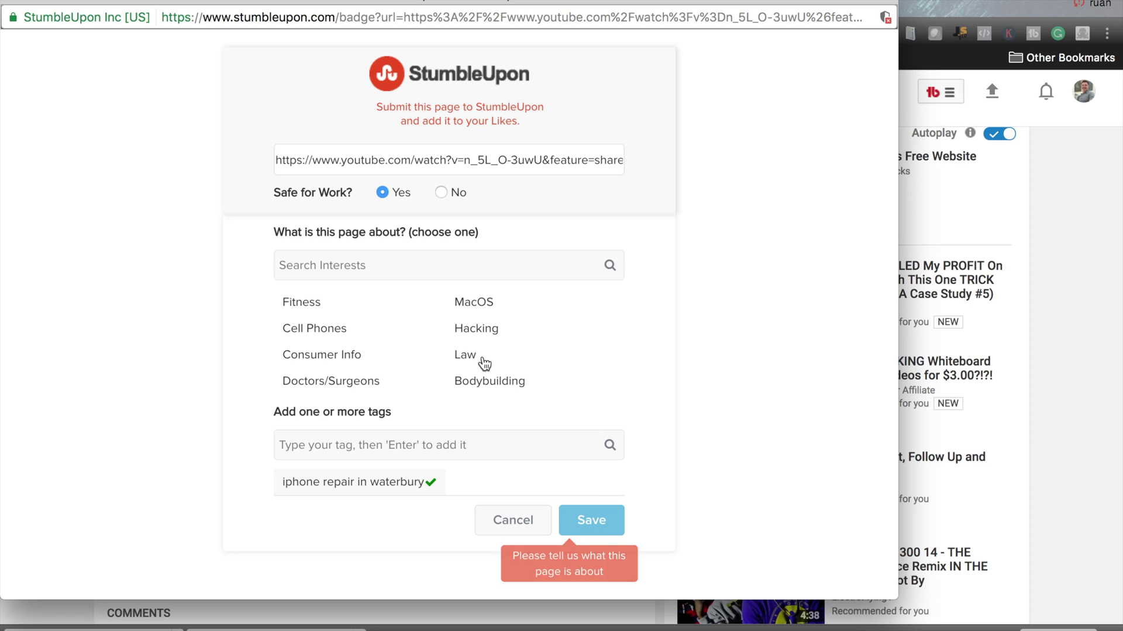
pyautogui.click(333, 328)
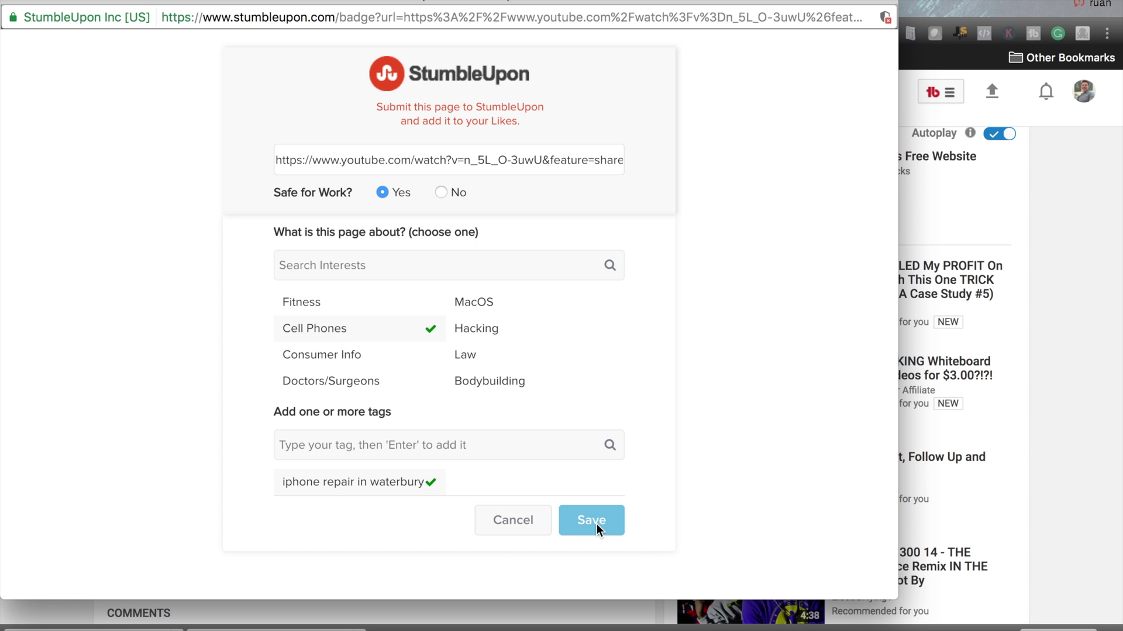
pyautogui.click(597, 524)
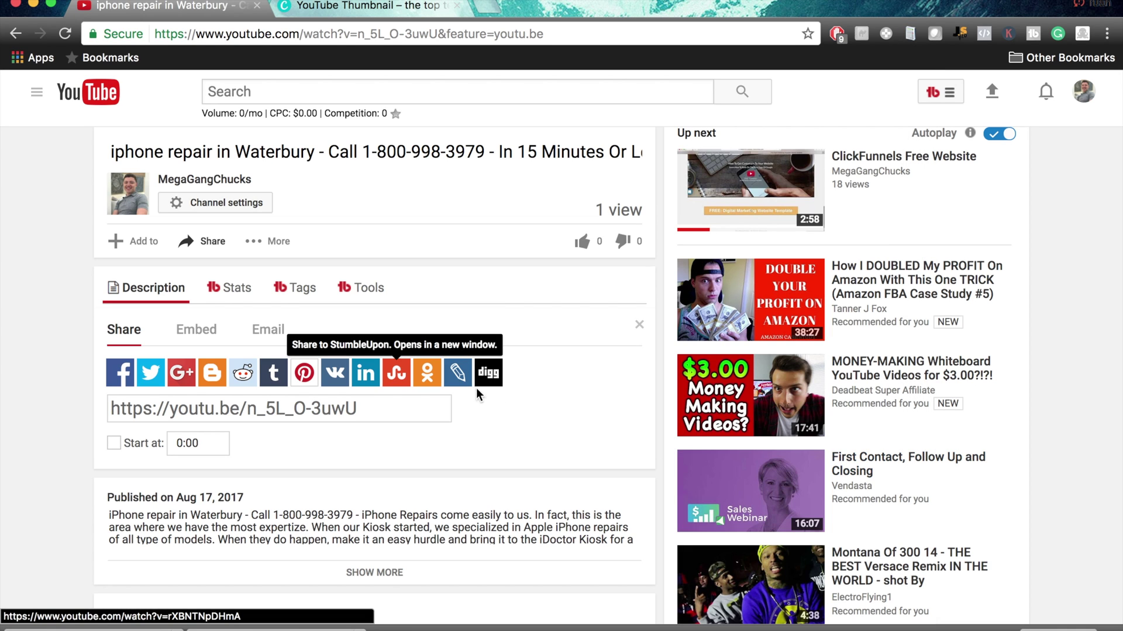
pyautogui.scroll(5, 618, 394)
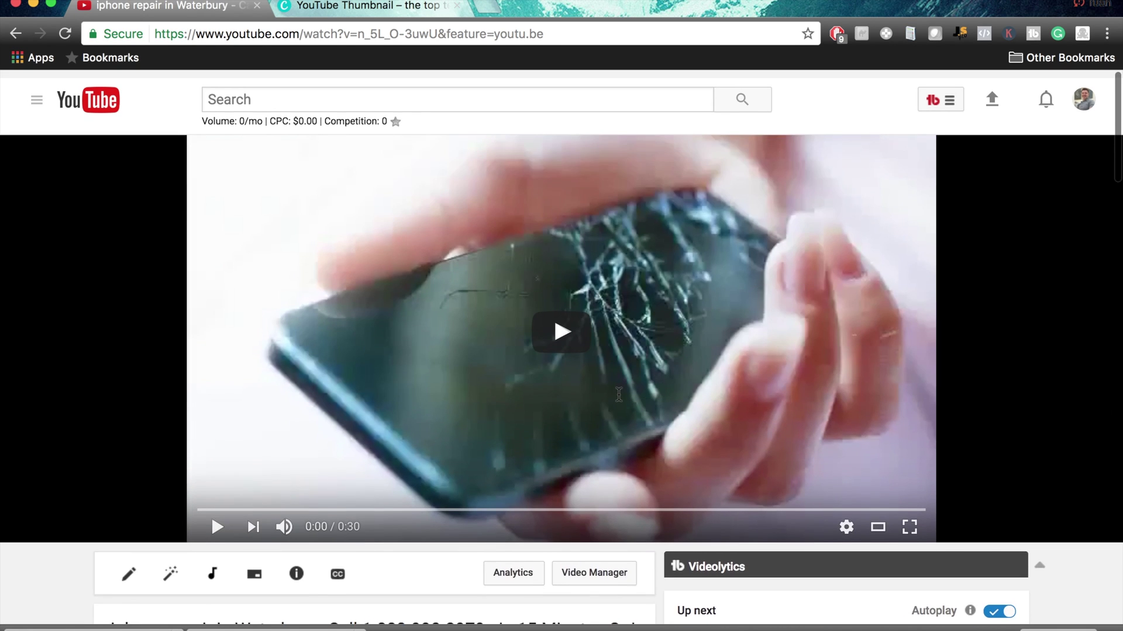
pyautogui.scroll(-6, 609, 527)
pyautogui.scroll(-2, 608, 527)
pyautogui.scroll(4, 609, 528)
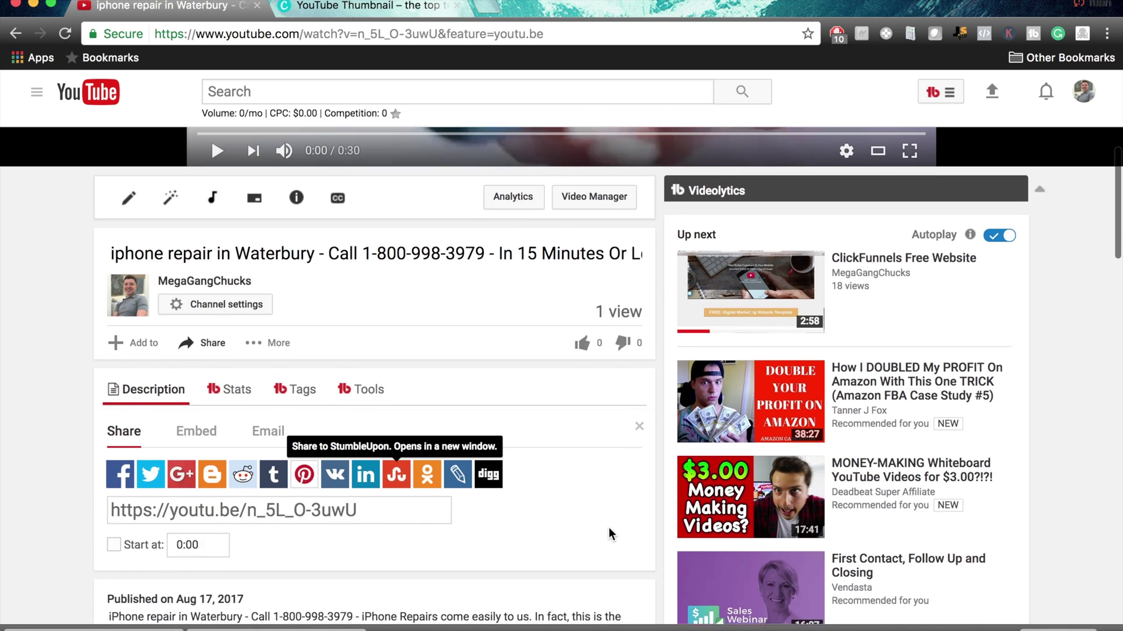
pyautogui.scroll(1, 609, 527)
pyautogui.scroll(1, 609, 528)
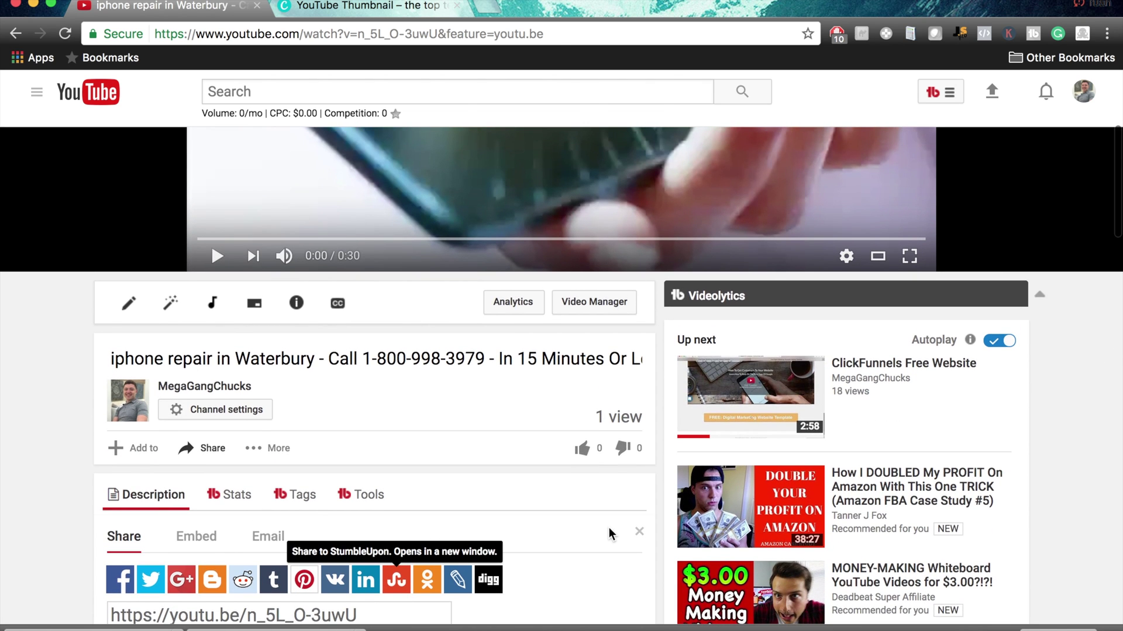
pyautogui.scroll(2, 609, 528)
pyautogui.scroll(1, 609, 527)
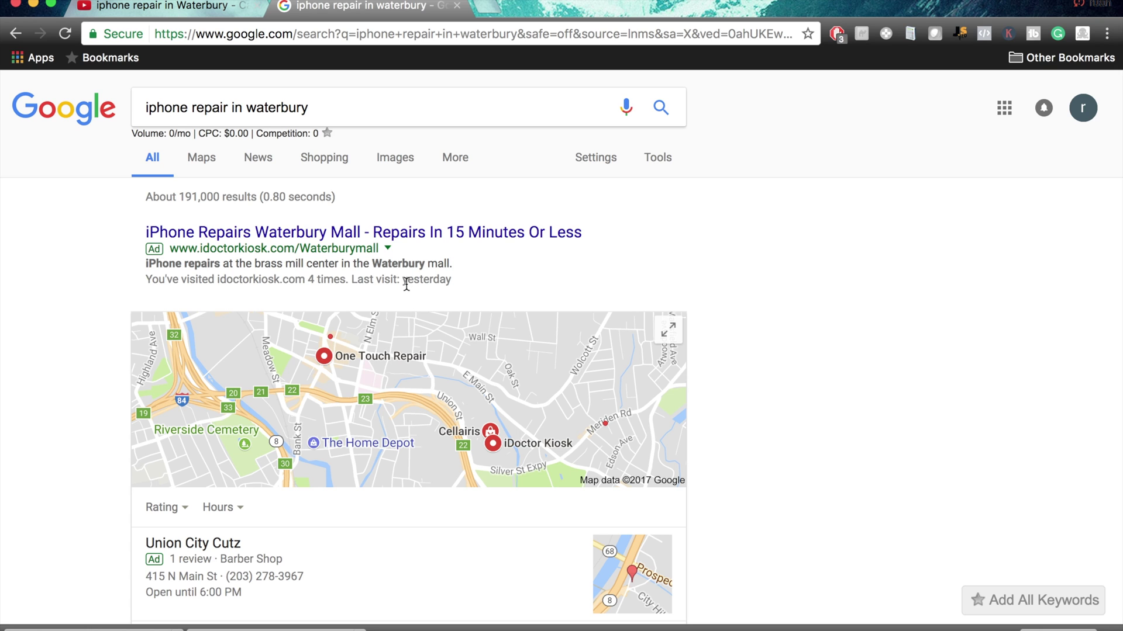
pyautogui.scroll(-3, 749, 402)
pyautogui.scroll(-4, 749, 401)
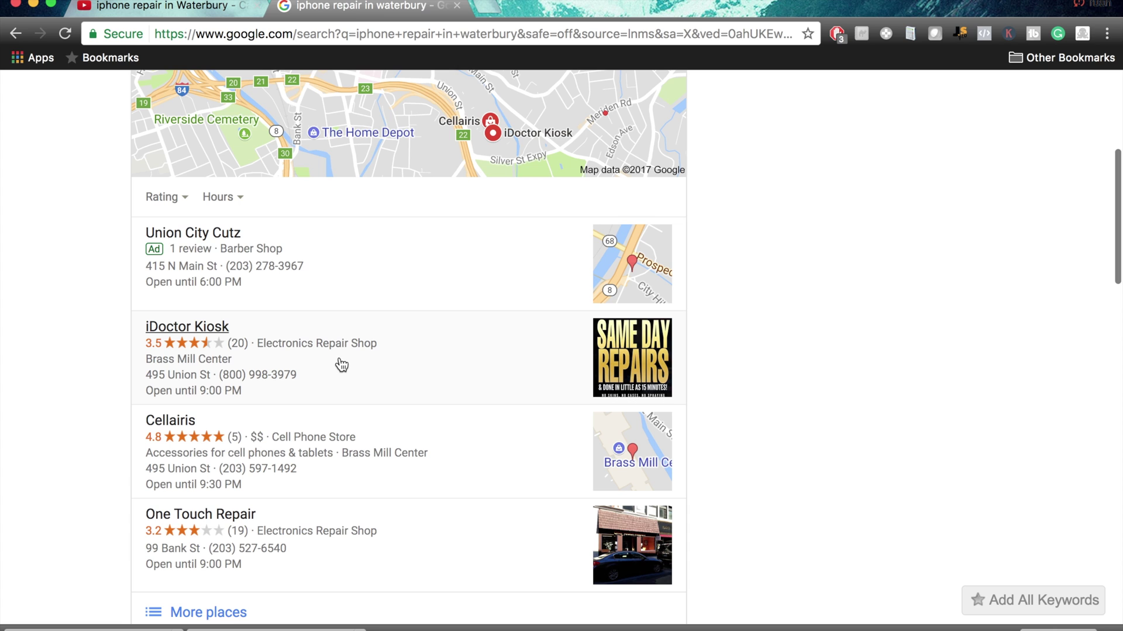
pyautogui.scroll(-3, 341, 365)
pyautogui.scroll(-2, 342, 363)
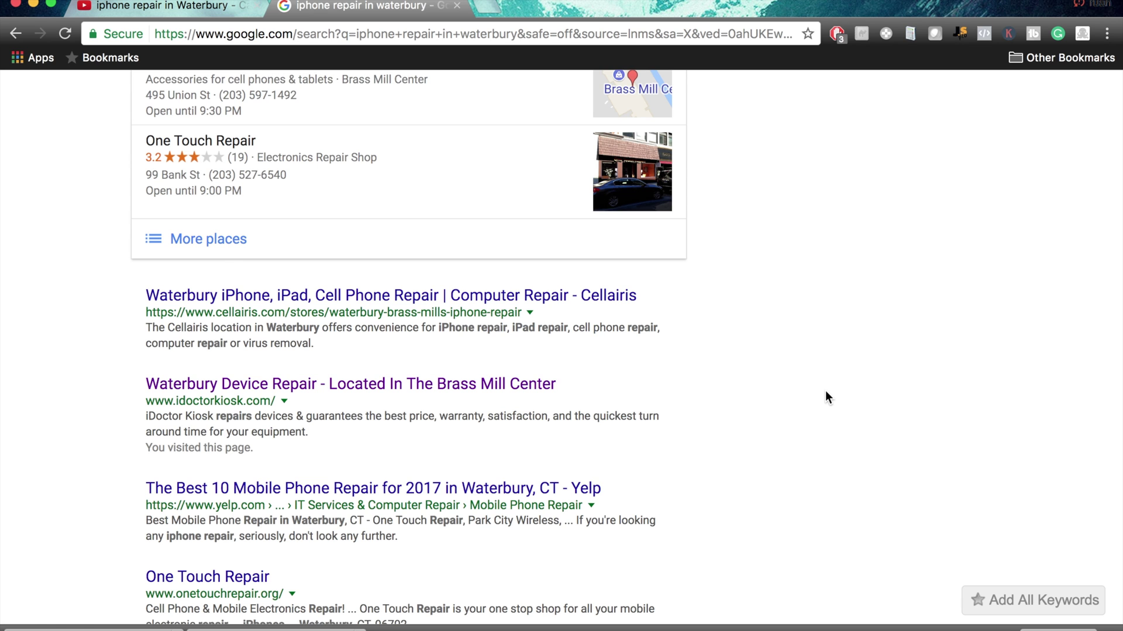
pyautogui.scroll(10, 826, 391)
# Show Google Videos results for iphone repair in waterbury, then return to All results.
pyautogui.click(454, 154)
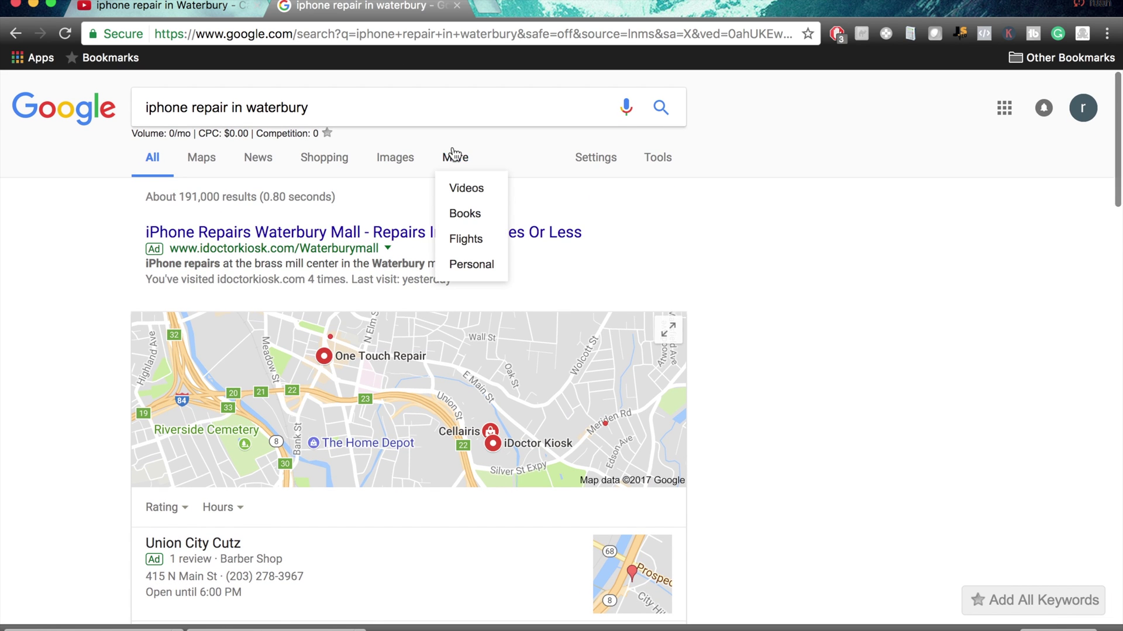
pyautogui.click(467, 189)
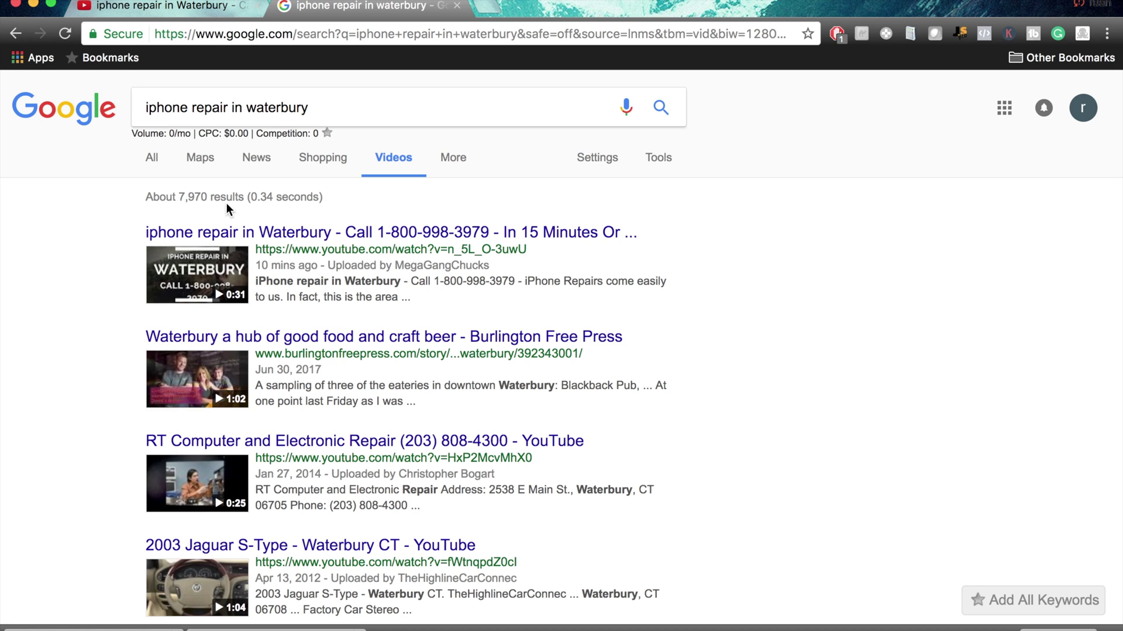
pyautogui.click(152, 157)
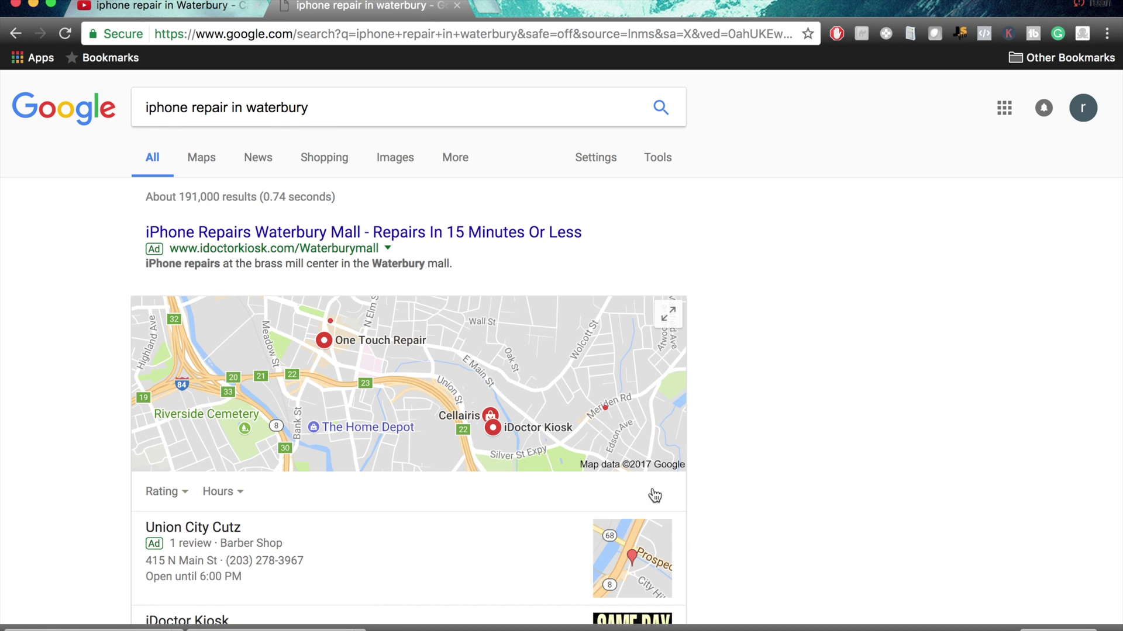
pyautogui.scroll(-2, 676, 539)
pyautogui.scroll(-6, 676, 539)
pyautogui.scroll(-2, 676, 538)
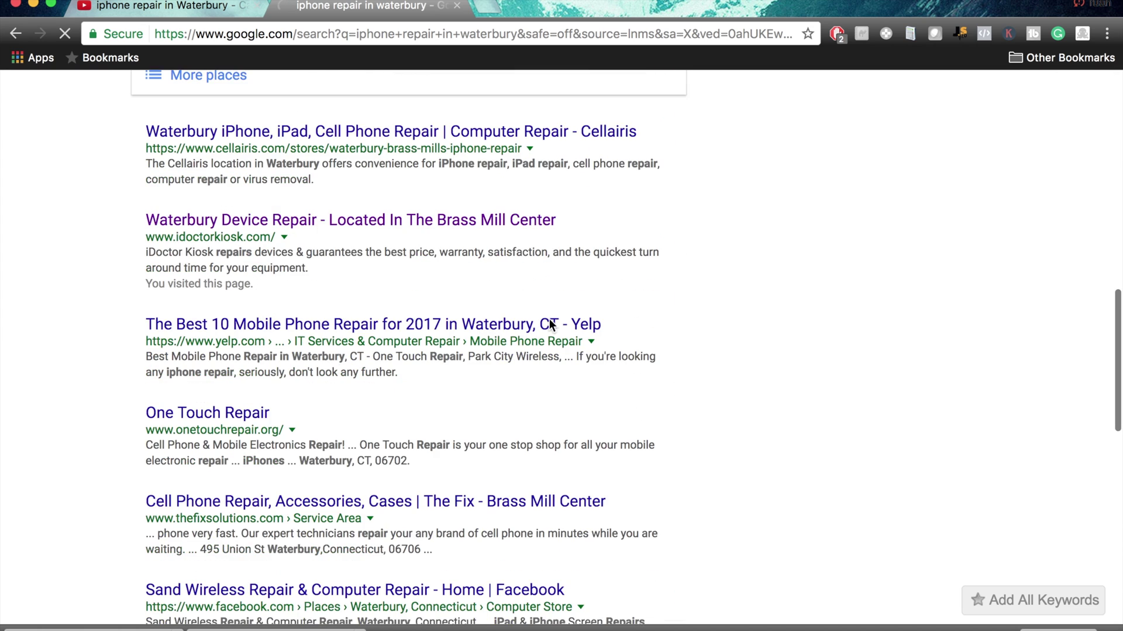
pyautogui.scroll(3, 695, 305)
pyautogui.scroll(1, 696, 305)
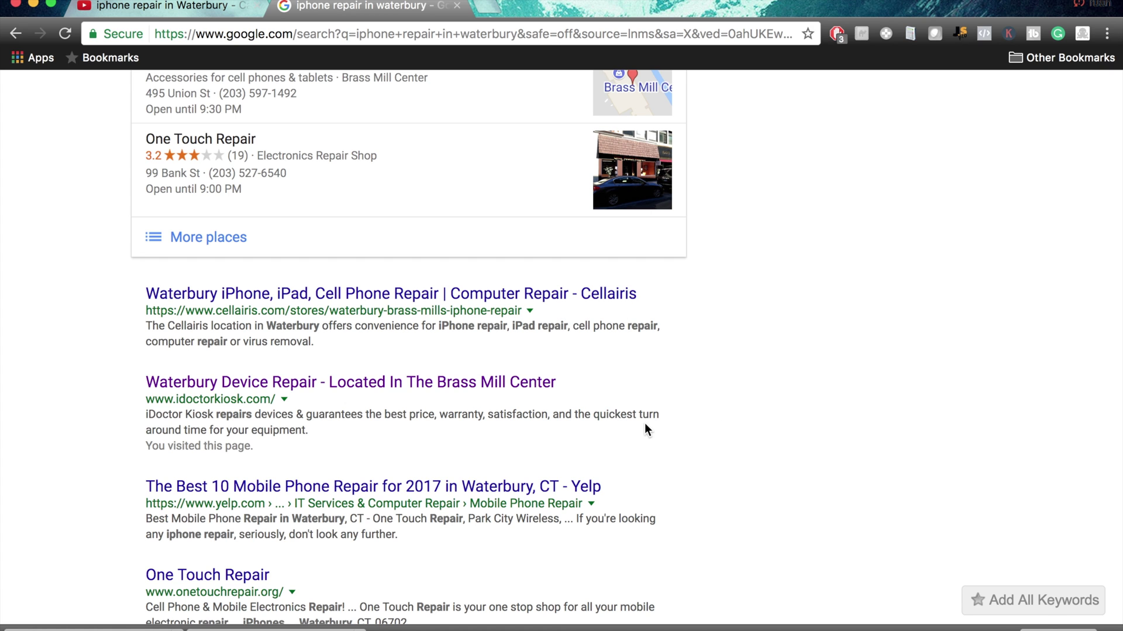
pyautogui.scroll(5, 646, 422)
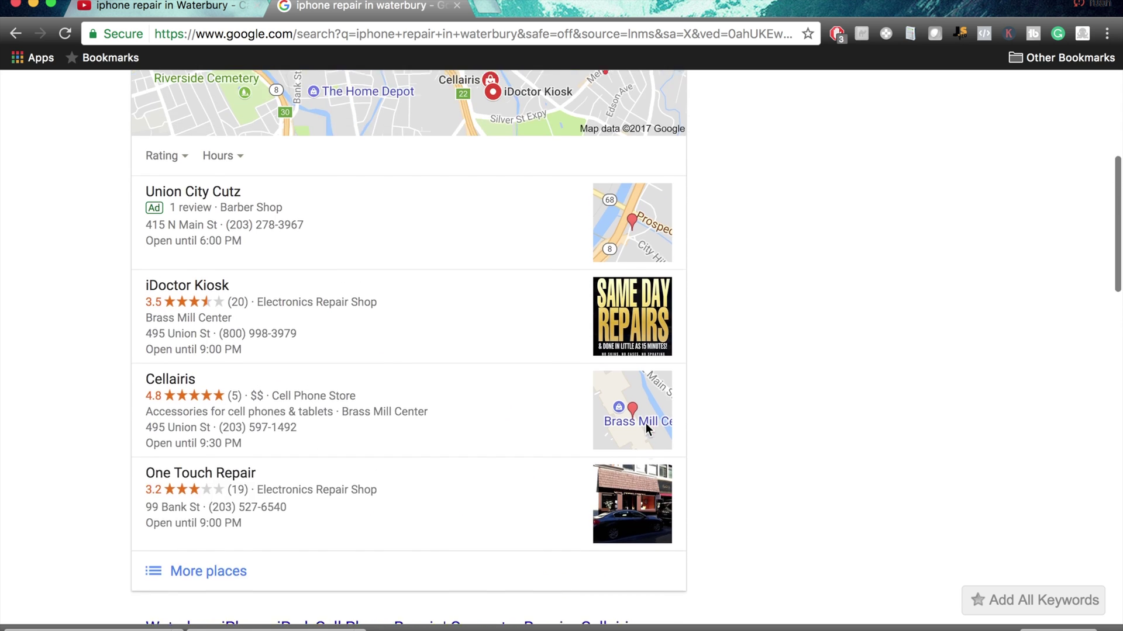
pyautogui.scroll(1, 690, 419)
pyautogui.scroll(1, 760, 390)
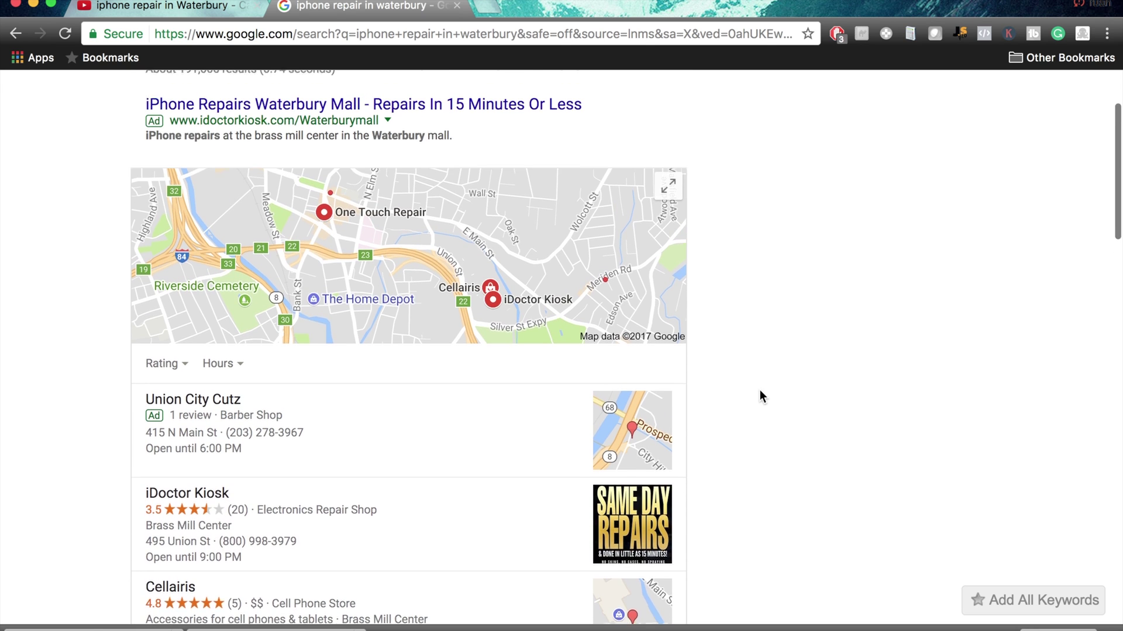
pyautogui.scroll(1, 760, 390)
pyautogui.scroll(1, 760, 391)
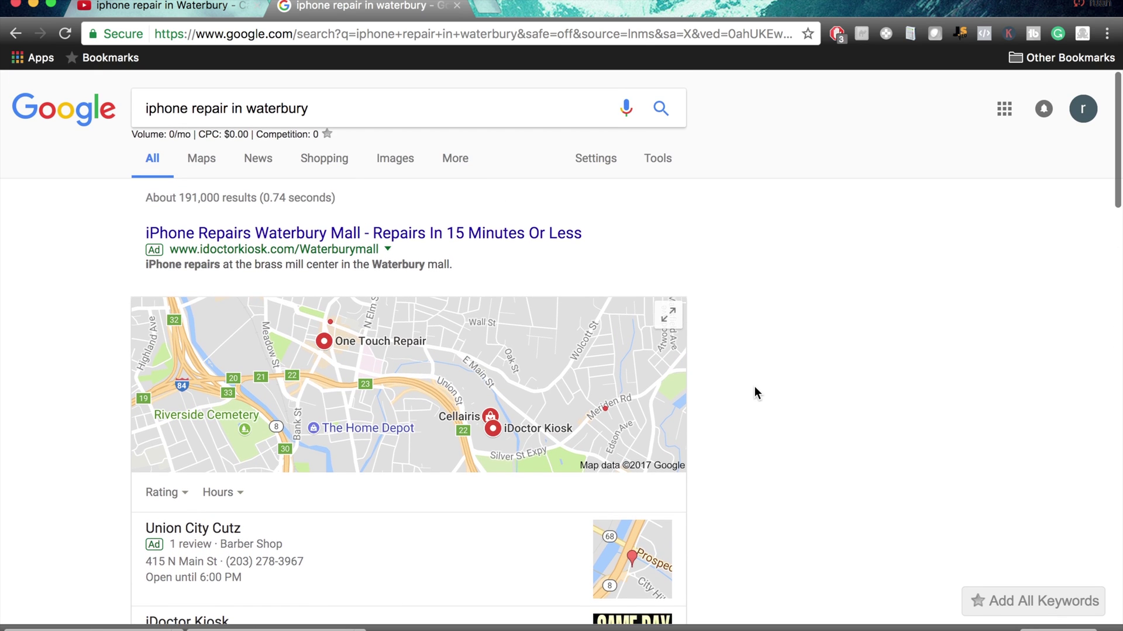
# Return to Videos results and highlight the upload dates of the second and RT Computer results.
pyautogui.click(455, 158)
pyautogui.click(462, 185)
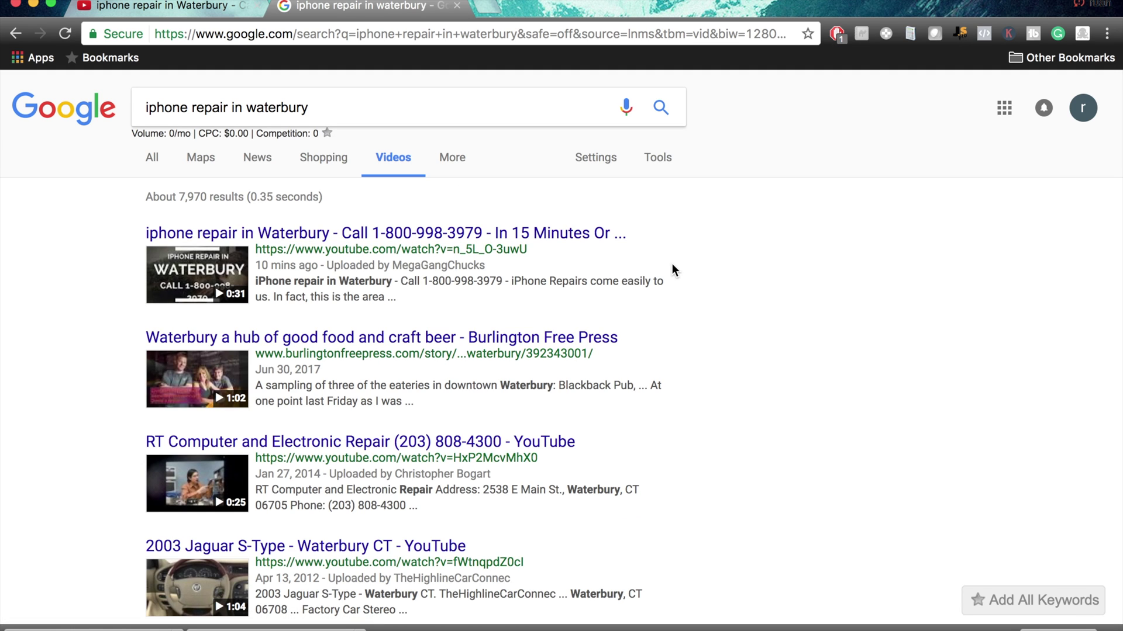
pyautogui.moveTo(322, 371); pyautogui.dragTo(260, 373)
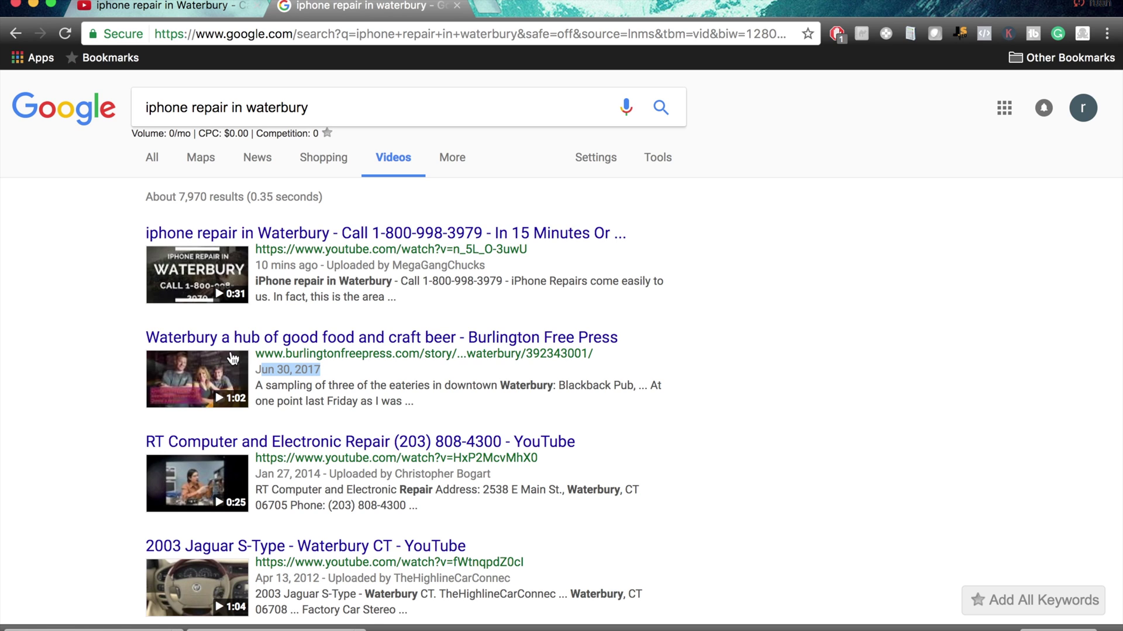
pyautogui.scroll(-2, 403, 382)
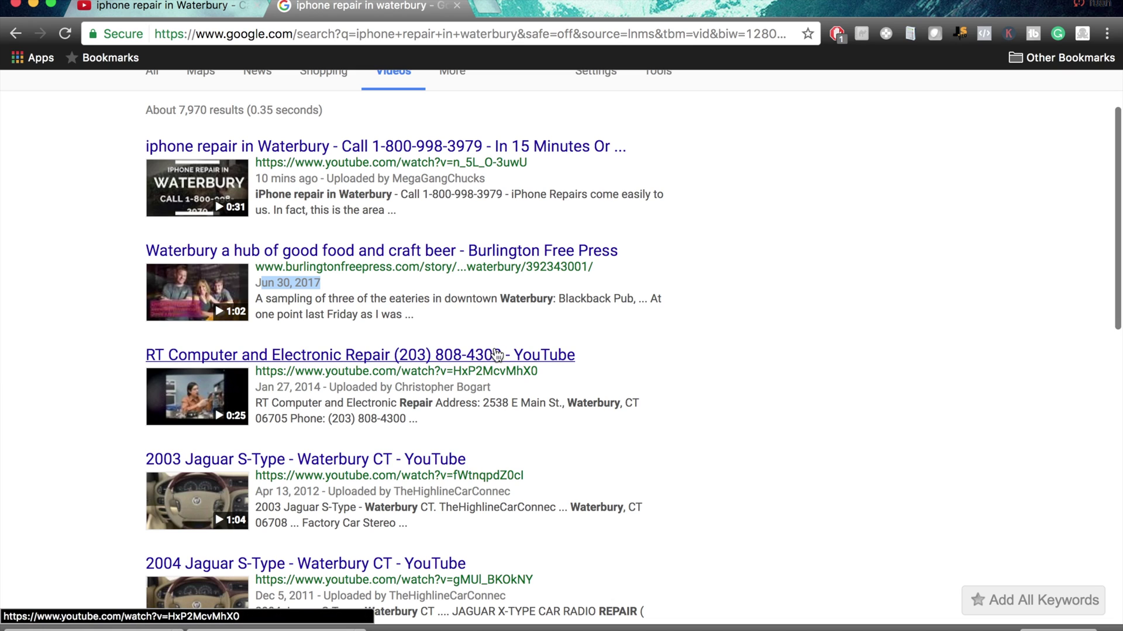
pyautogui.click(594, 402)
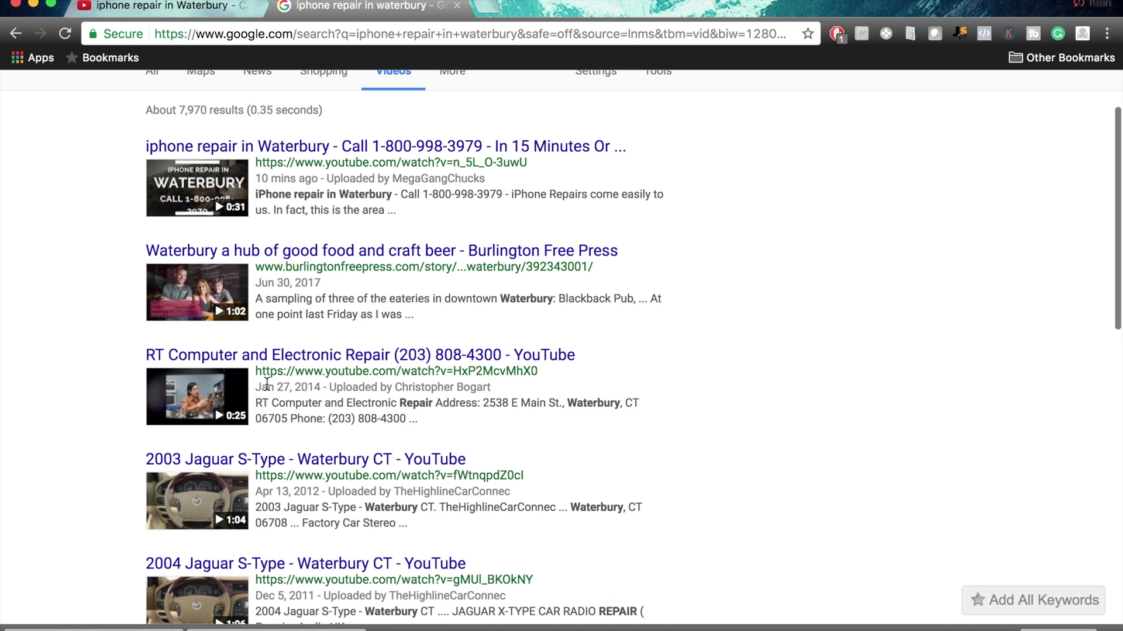
pyautogui.moveTo(260, 387); pyautogui.dragTo(314, 386)
pyautogui.click(337, 419)
pyautogui.scroll(-1, 574, 403)
pyautogui.scroll(-2, 573, 402)
pyautogui.scroll(-1, 574, 402)
pyautogui.scroll(-1, 573, 409)
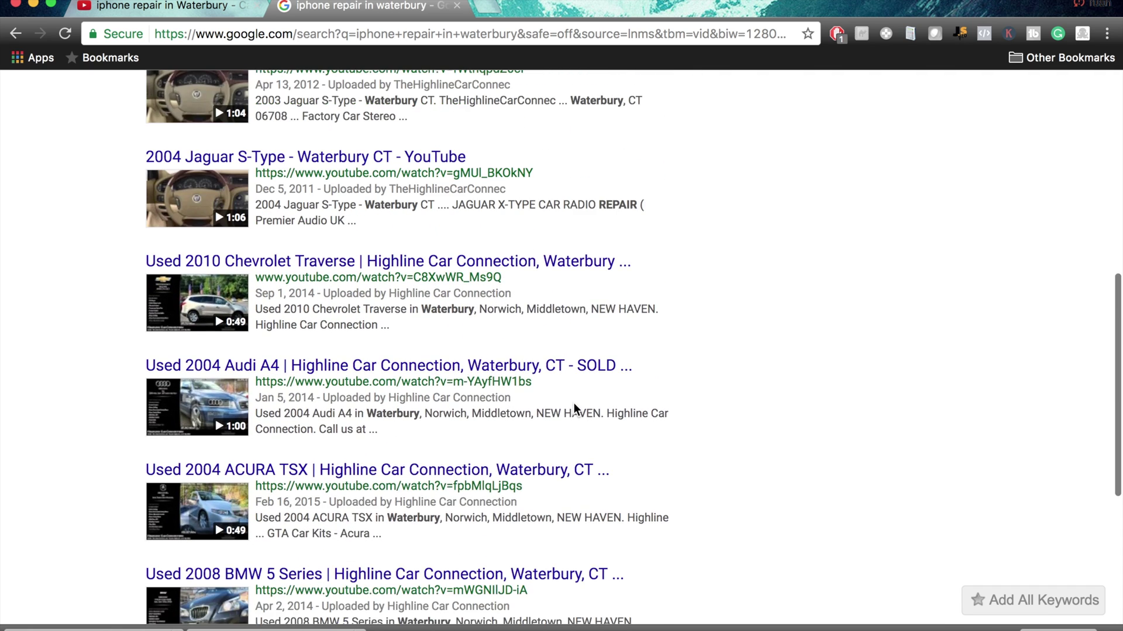
pyautogui.scroll(-2, 574, 409)
pyautogui.scroll(3, 574, 408)
pyautogui.scroll(2, 574, 409)
pyautogui.scroll(3, 573, 410)
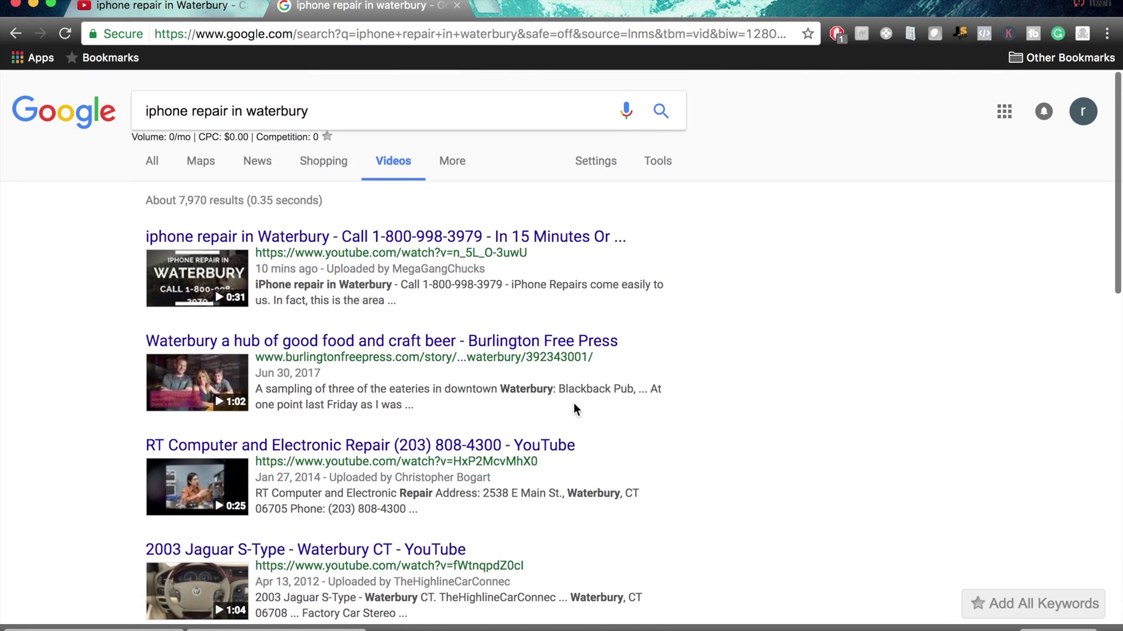
# Switch to All results and go to page 2, where the Waterbury video ranks third.
pyautogui.click(152, 160)
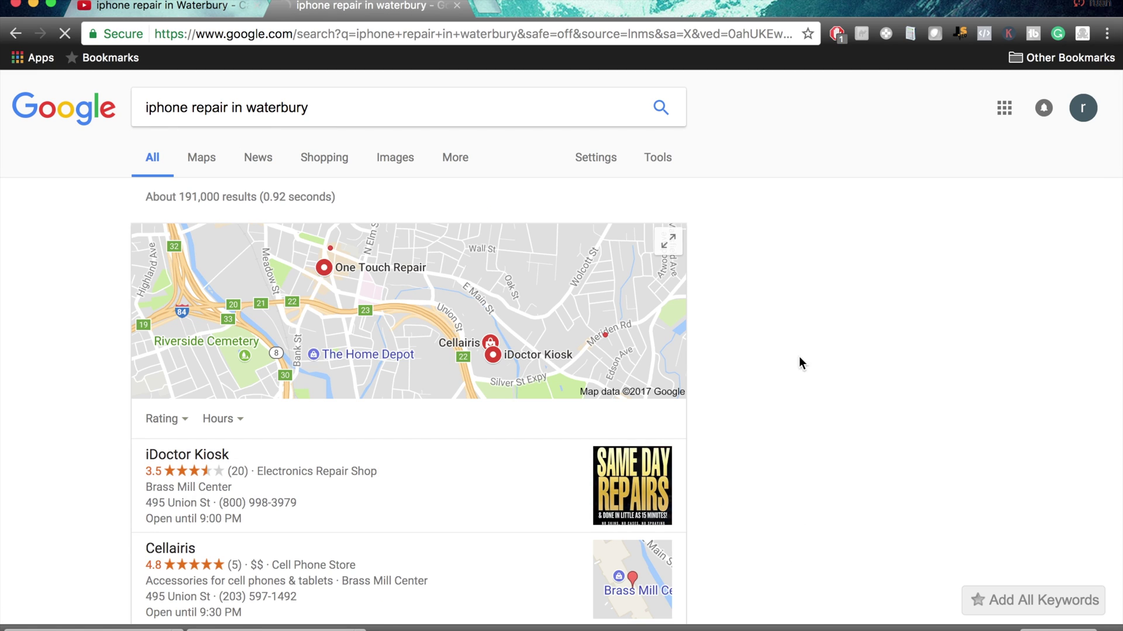
pyautogui.scroll(-1, 752, 418)
pyautogui.scroll(-4, 752, 418)
pyautogui.scroll(-3, 751, 418)
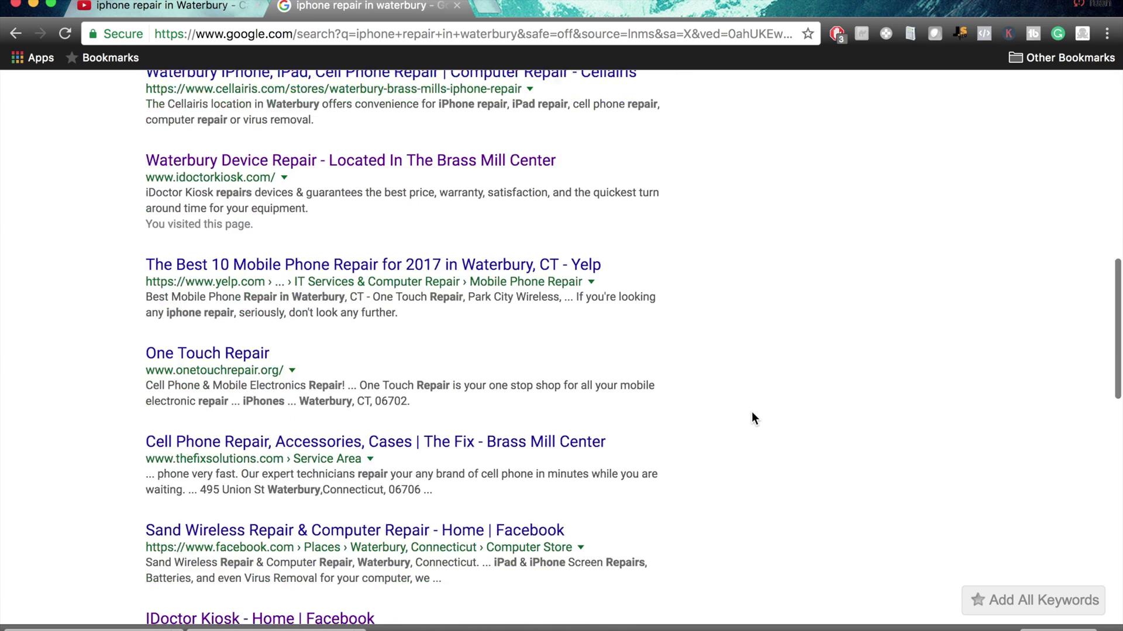
pyautogui.scroll(-6, 752, 418)
pyautogui.scroll(-2, 752, 419)
pyautogui.scroll(-1, 735, 406)
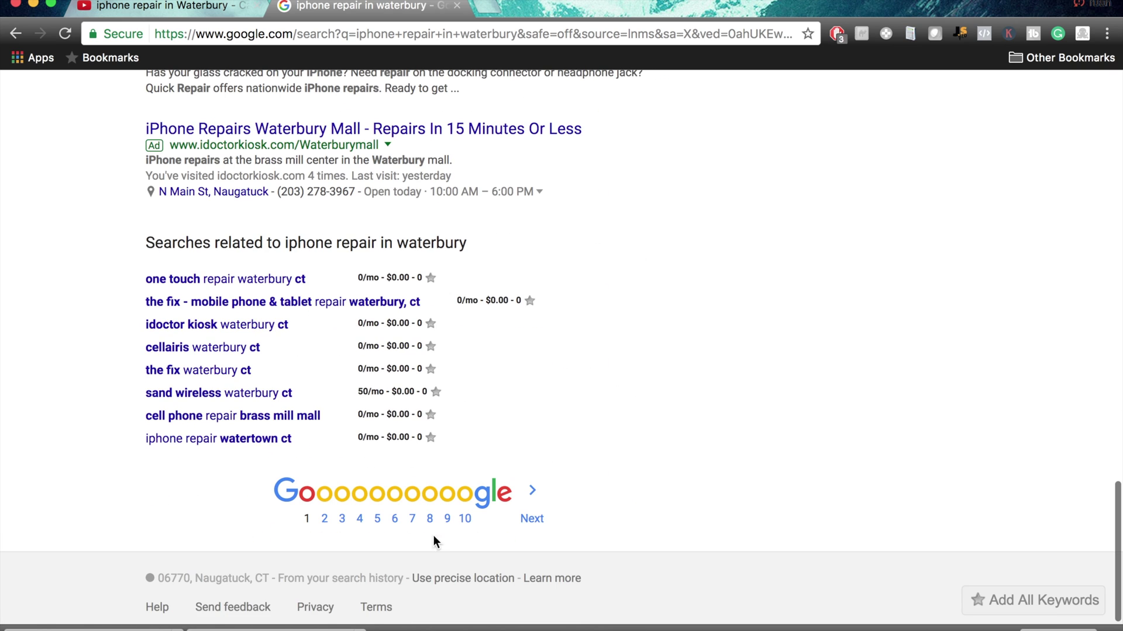
pyautogui.click(325, 520)
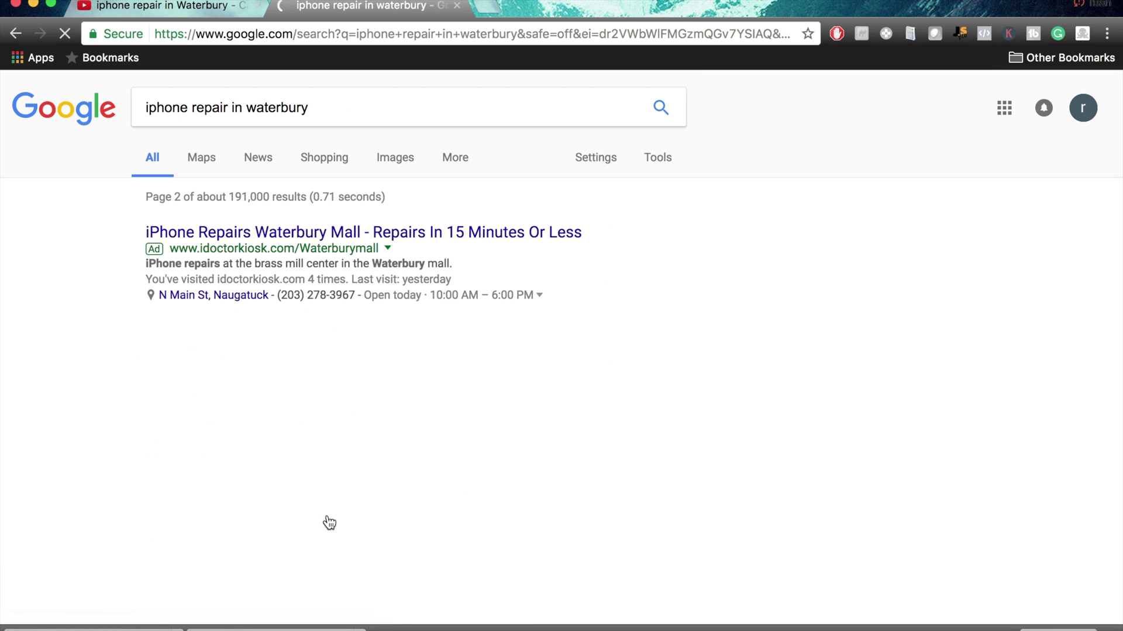
pyautogui.scroll(-2, 743, 504)
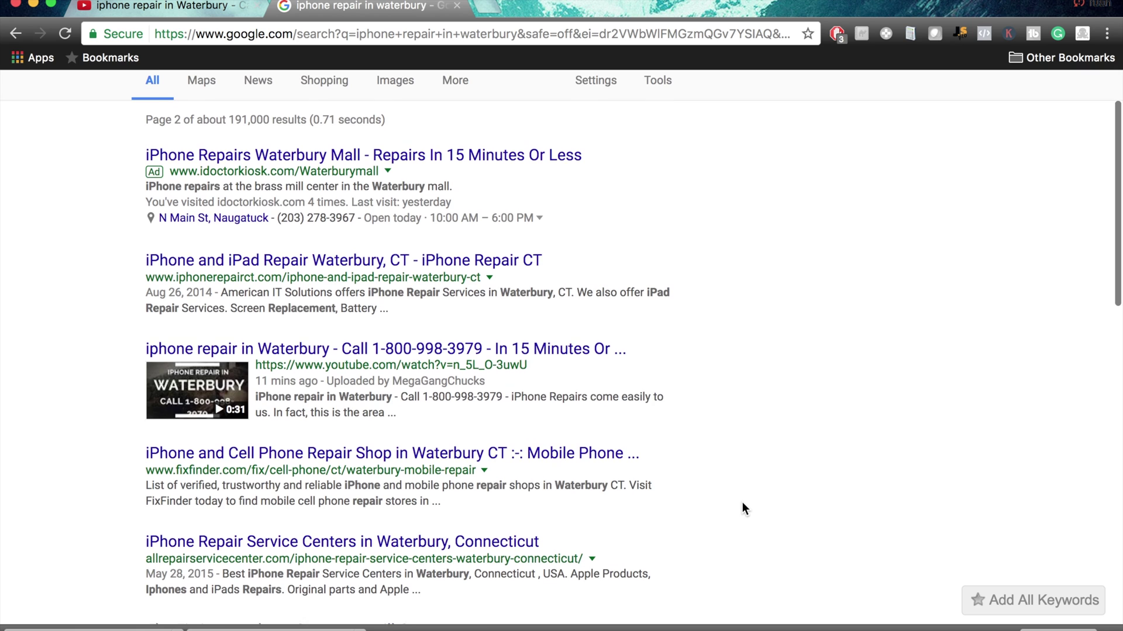
pyautogui.scroll(-2, 742, 503)
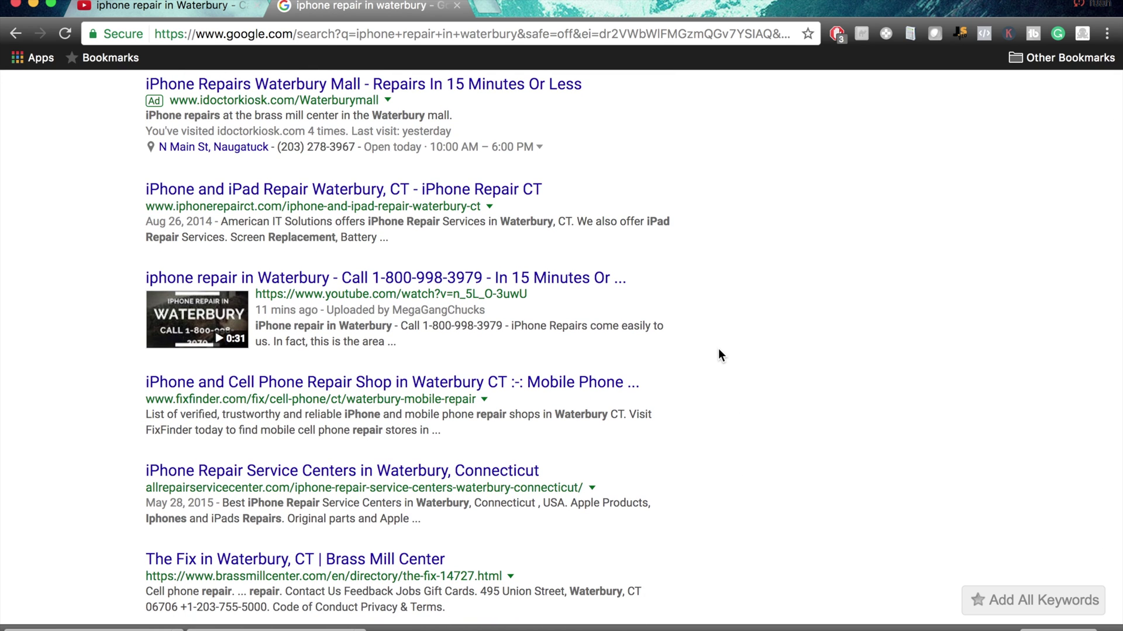
pyautogui.scroll(2, 718, 351)
pyautogui.scroll(-2, 719, 351)
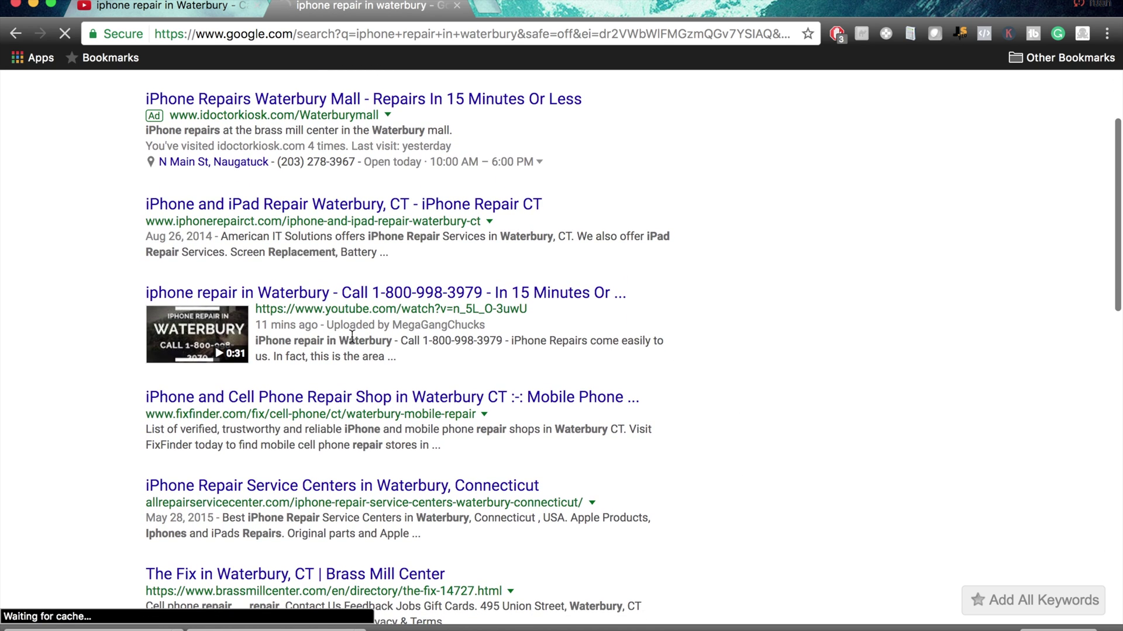